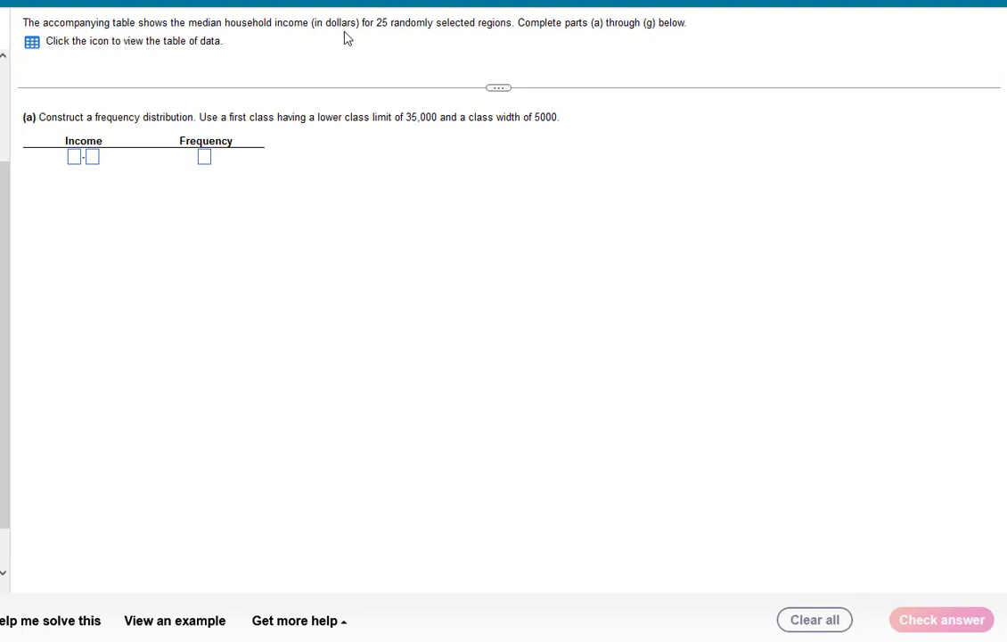
Show the median household income data table and its export options in MyStatLab
left_click(33, 43)
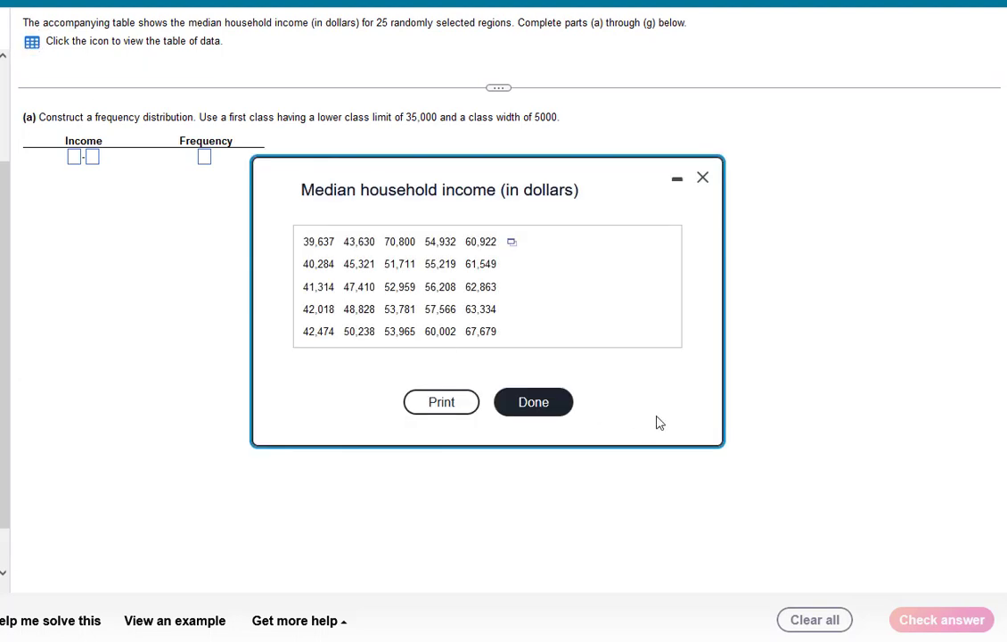
left_click(510, 244)
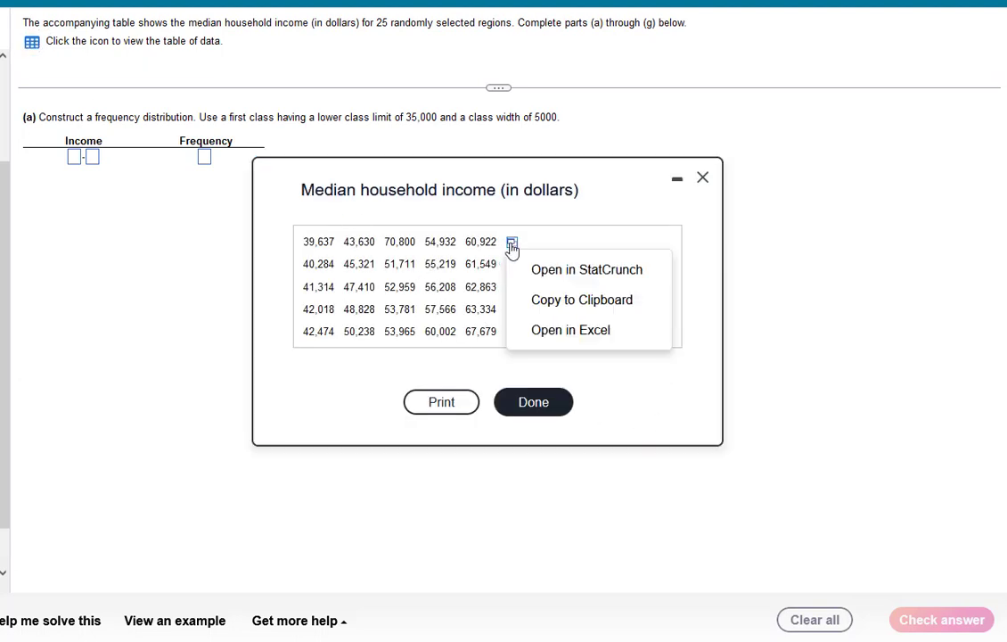
Load the 25 median income values into StatCrunch as column var1, then bring up the Data menu
left_click(552, 278)
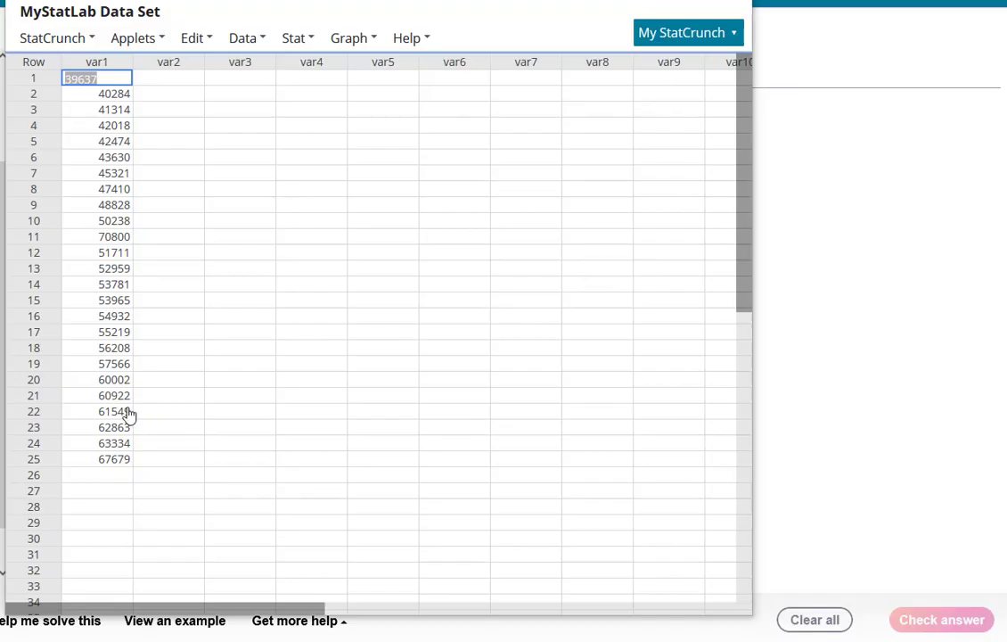
left_click(263, 362)
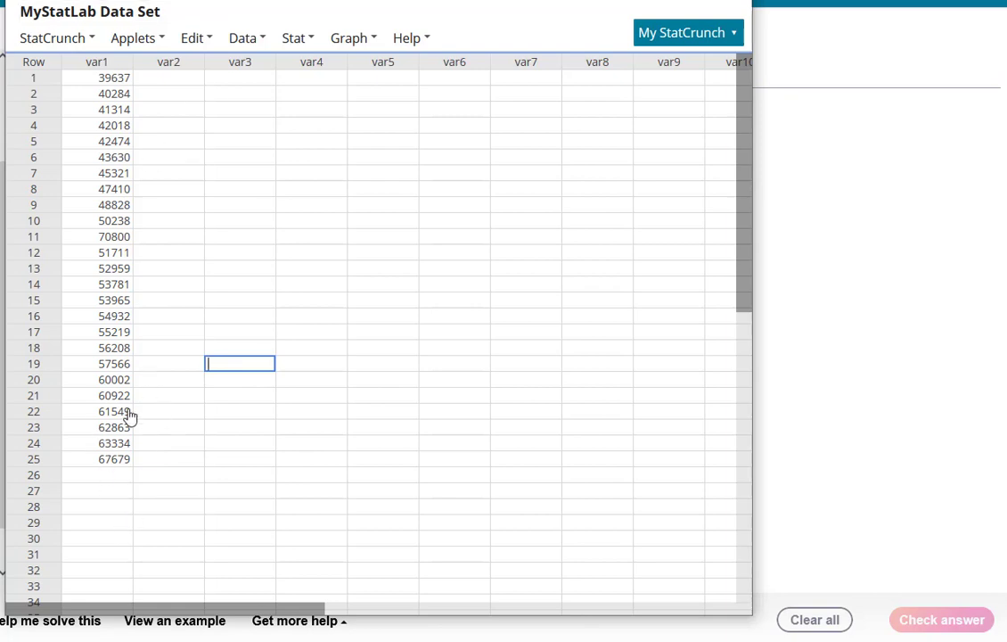
left_click(247, 39)
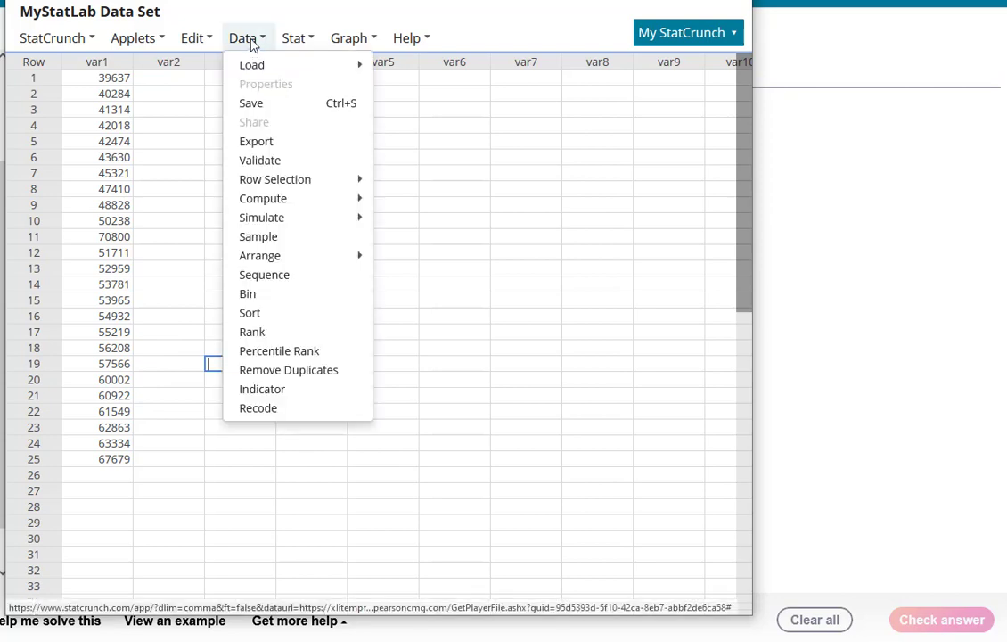
Create a Bin(var1) column using fixed 5000-wide bins of var1 starting at 35000
left_click(248, 295)
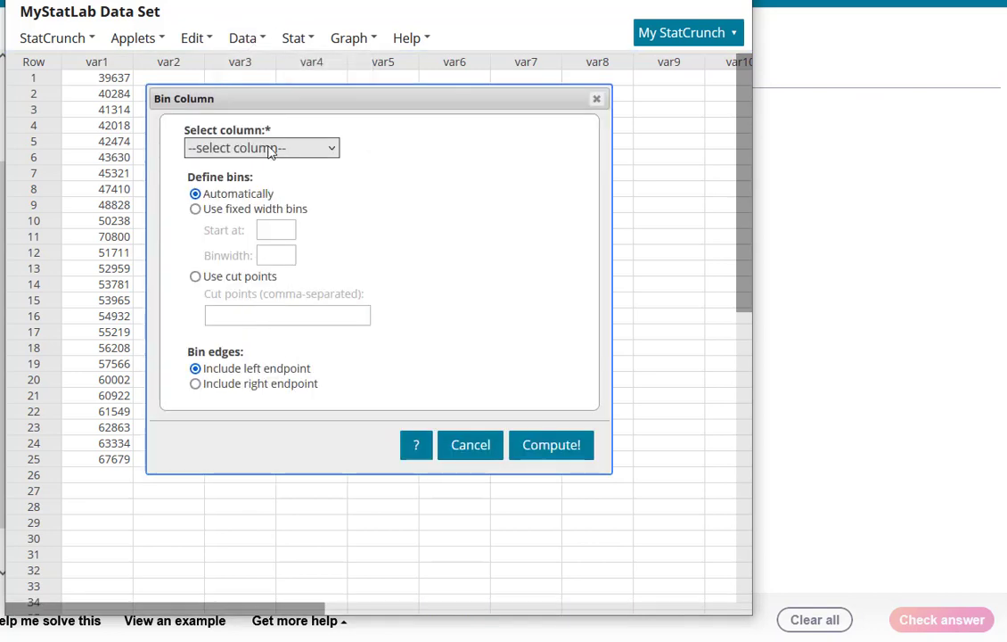
left_click_drag(297, 99, 388, 106)
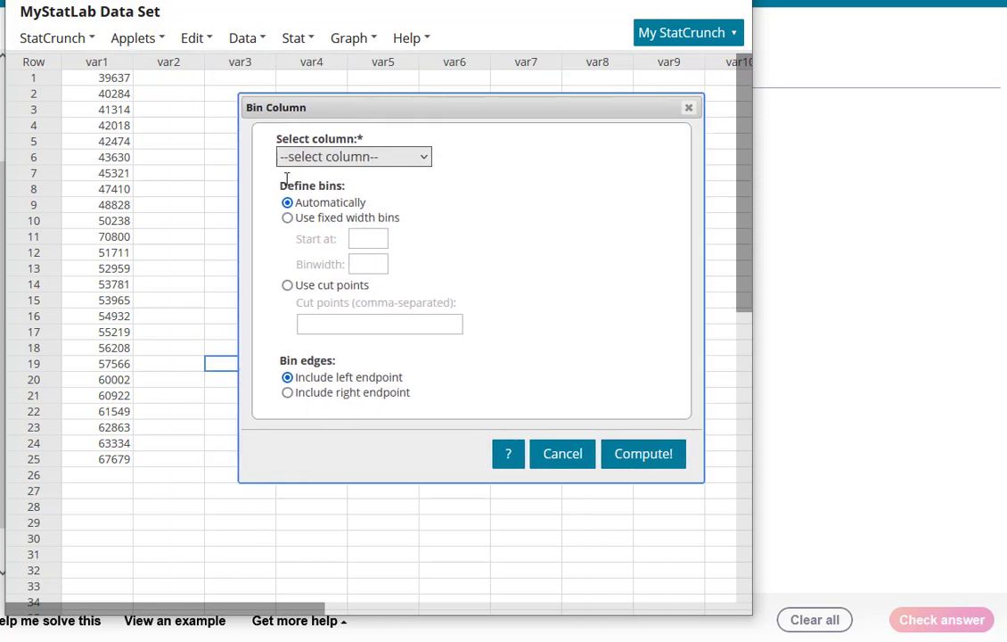
left_click(325, 158)
left_click(328, 210)
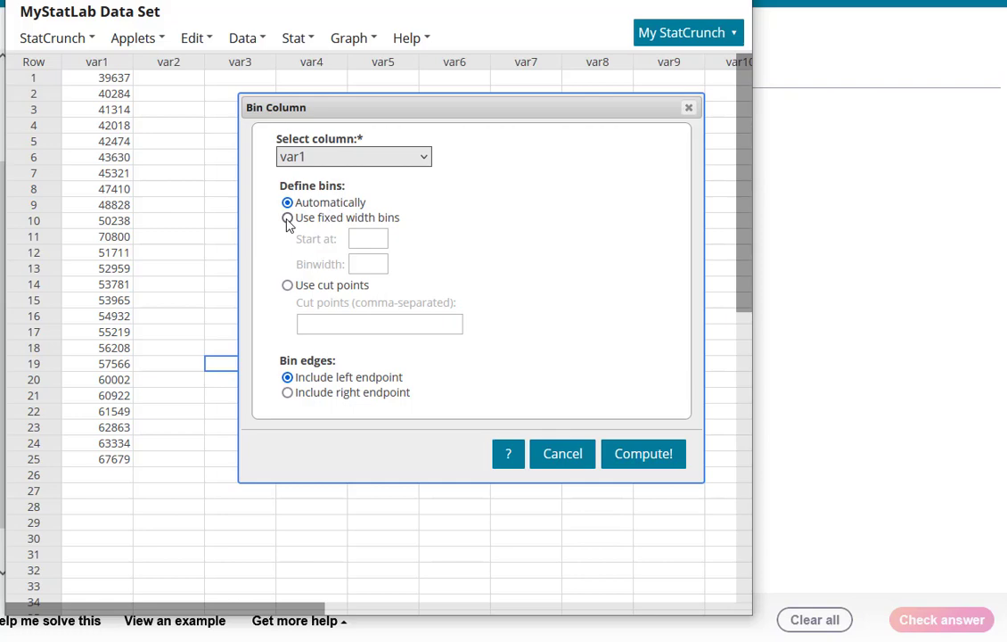
left_click(287, 218)
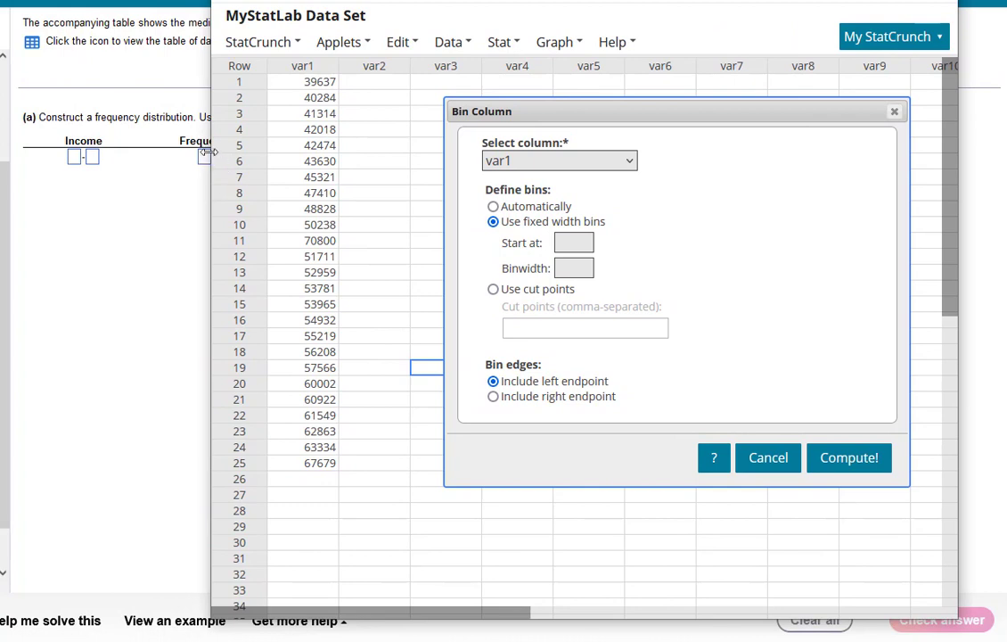
left_click_drag(210, 156, 558, 174)
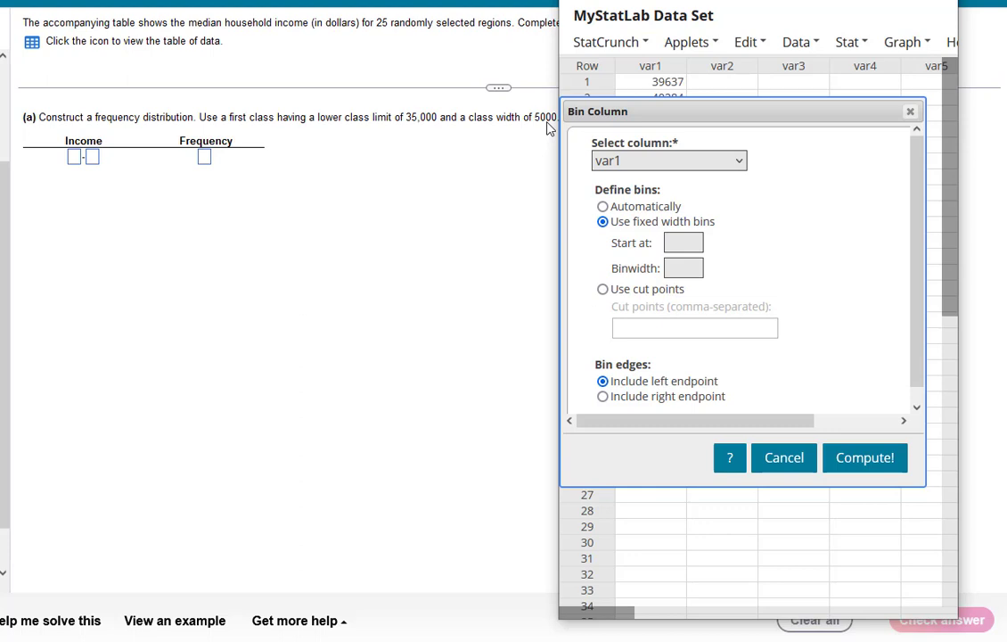
left_click(681, 244)
type("35000")
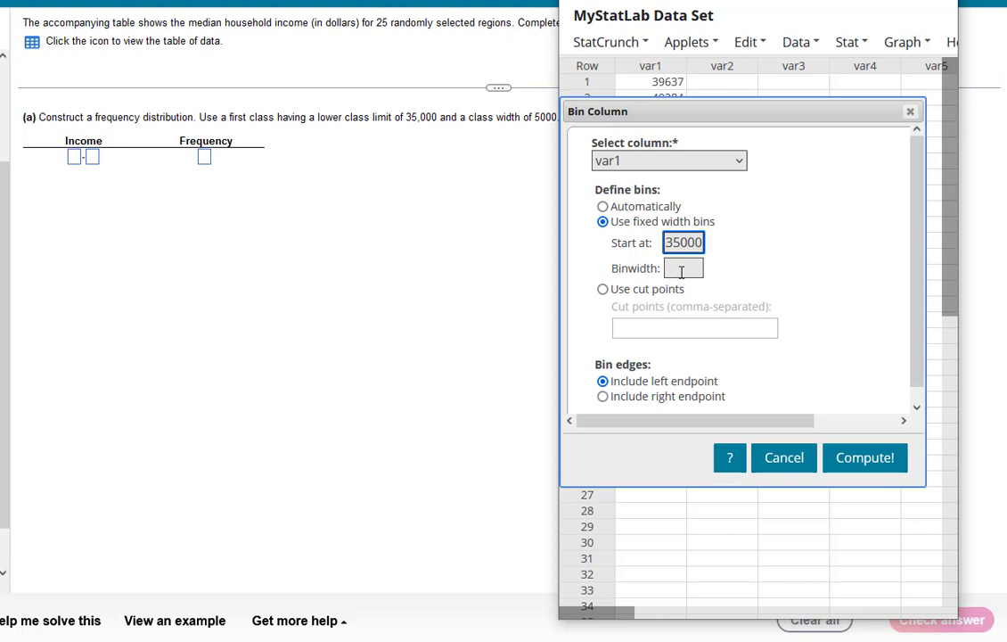
left_click(682, 271)
type("5000")
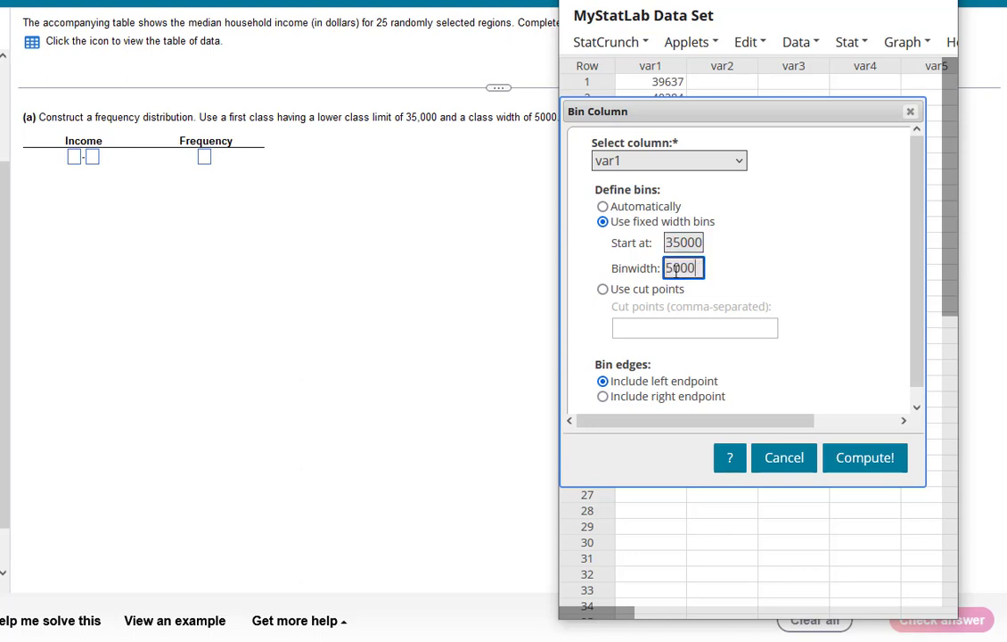
scroll(690, 341, "down", 1)
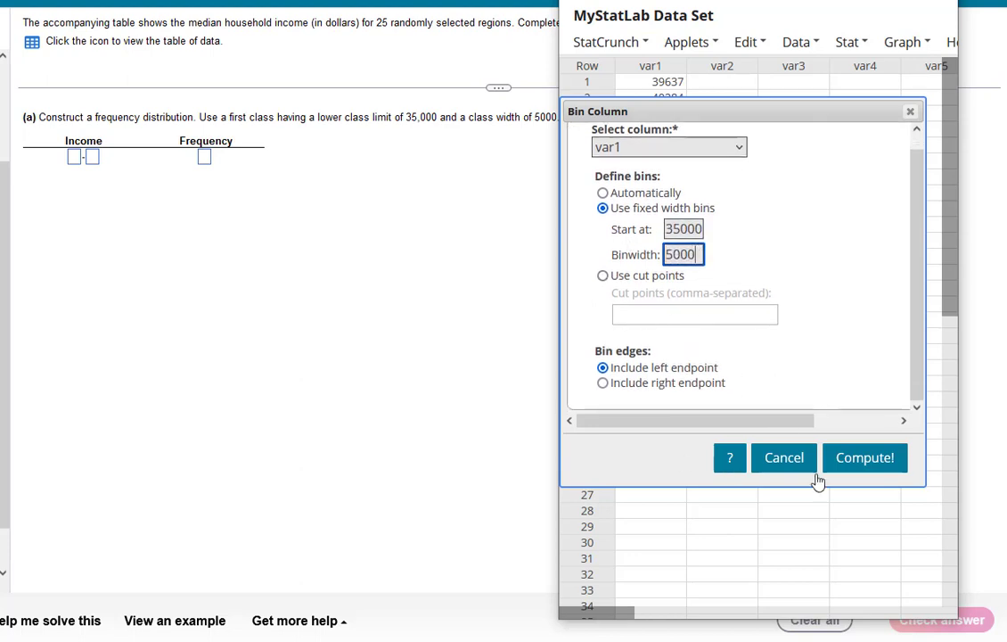
left_click(891, 465)
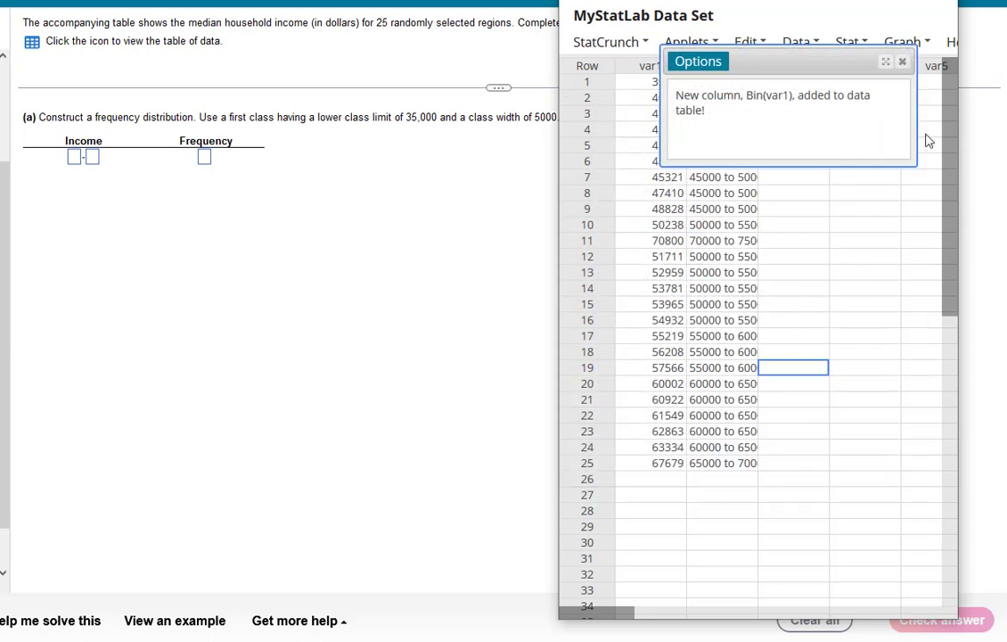
Rename Bin(var1) to Classes and widen it so ranges like 35000 to 40000 show fully
left_click(902, 61)
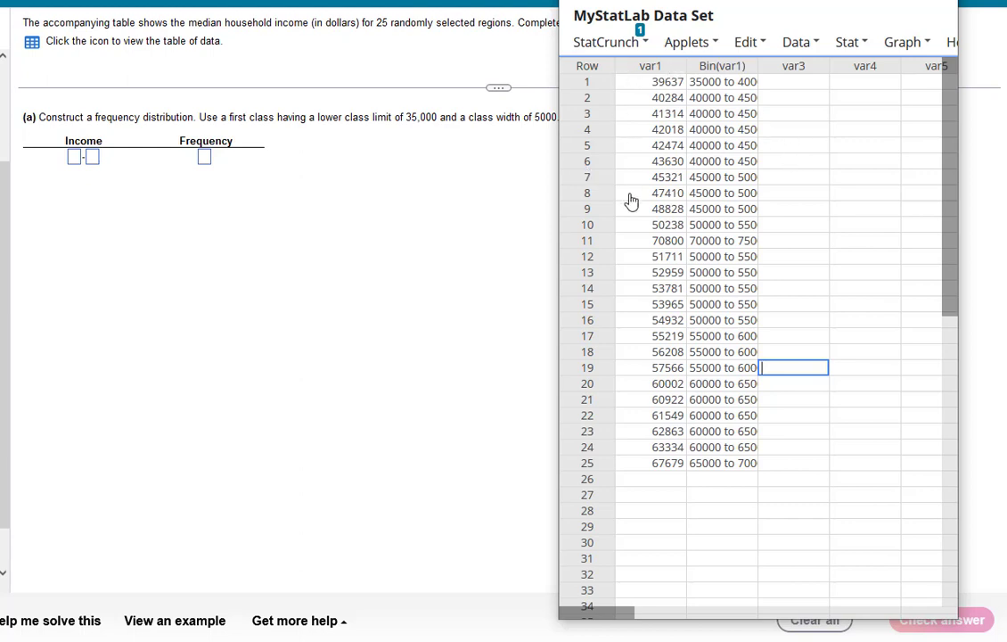
left_click(718, 71)
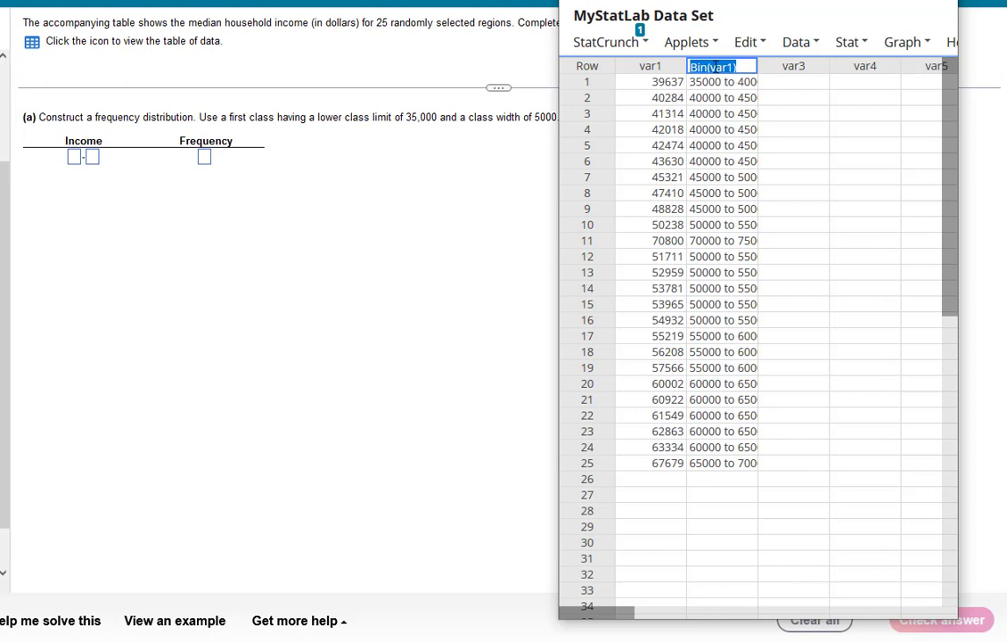
type("Classes")
key("Return")
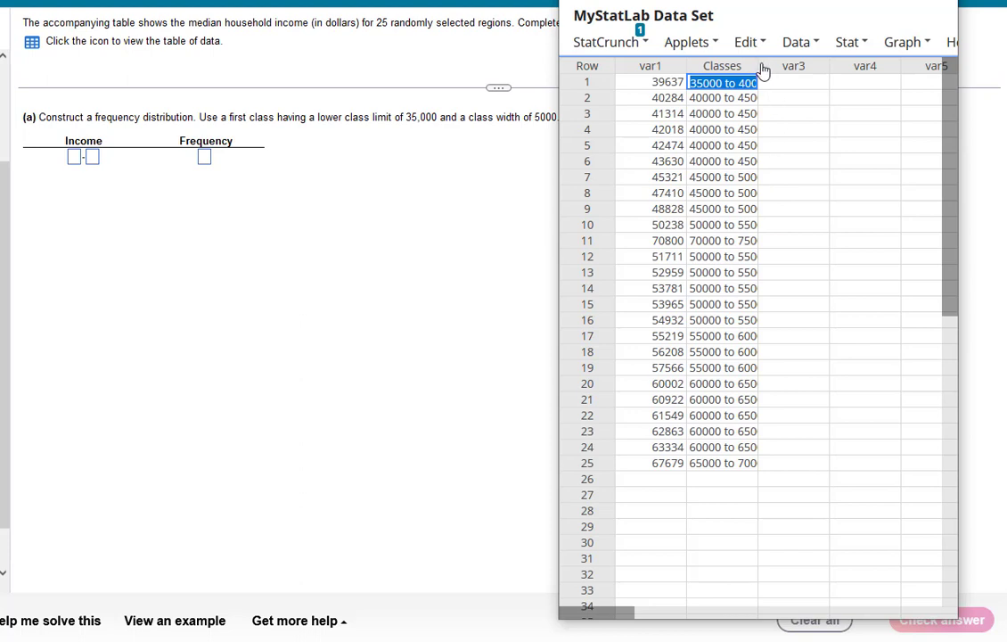
left_click_drag(759, 66, 782, 81)
left_click(829, 182)
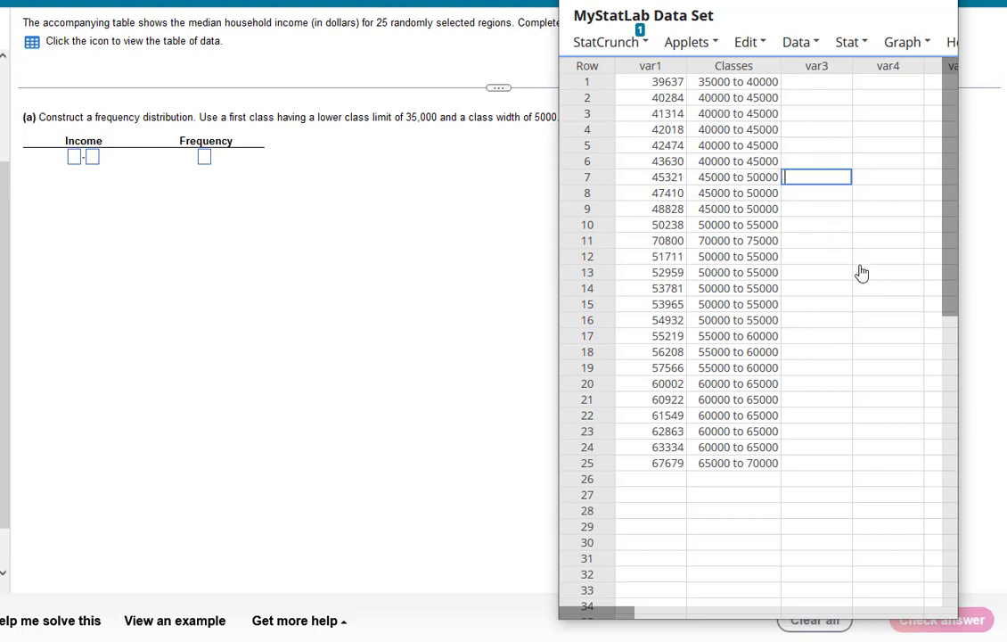
left_click_drag(559, 209, 226, 192)
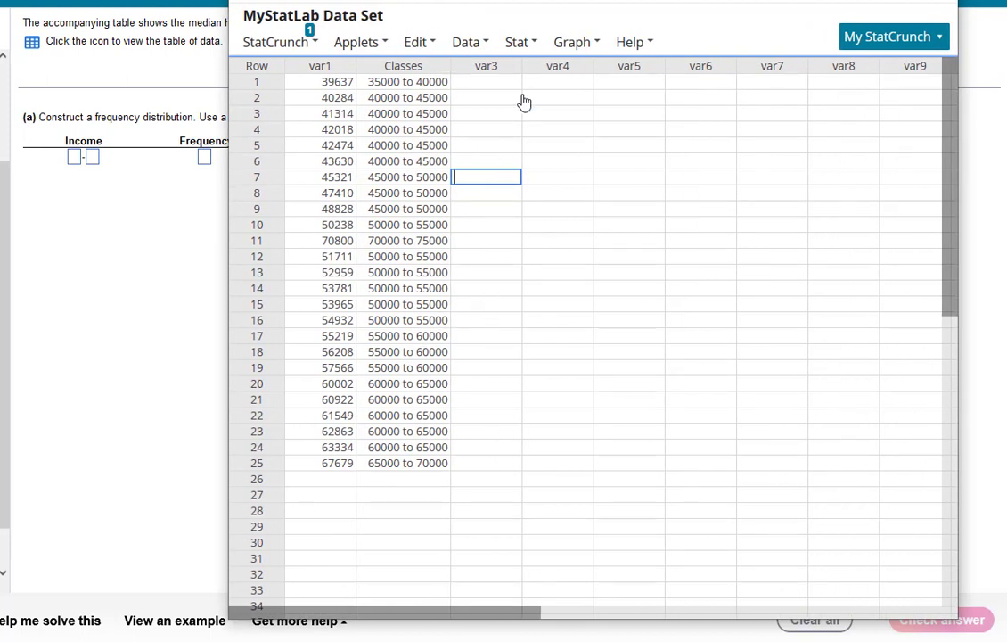
Store a Frequency table of Classes in the data, giving counts 1, 5, 3, 6, 3, 5, 1, 1
left_click(605, 198)
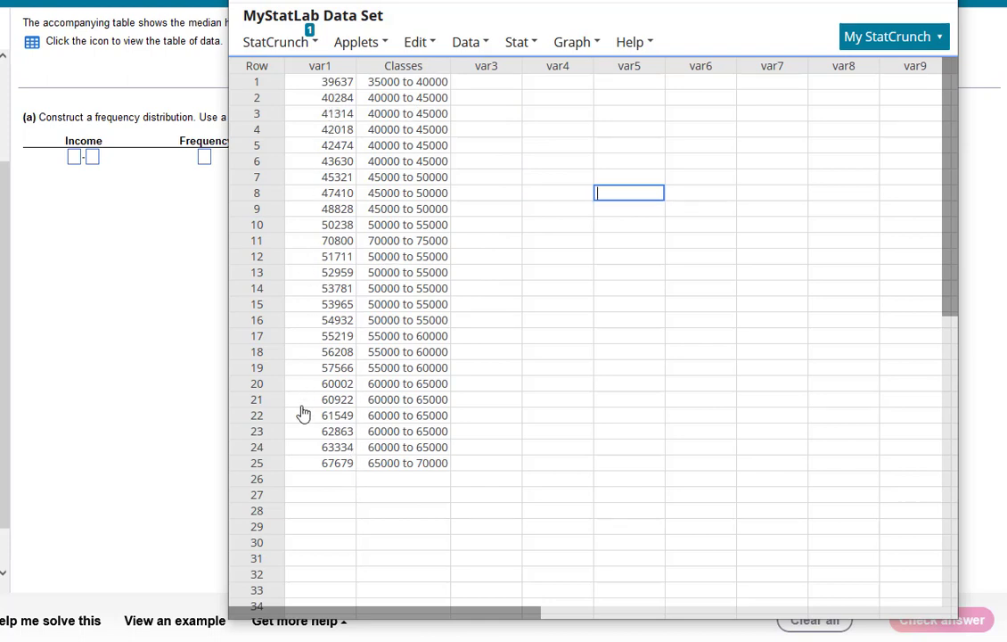
left_click(526, 45)
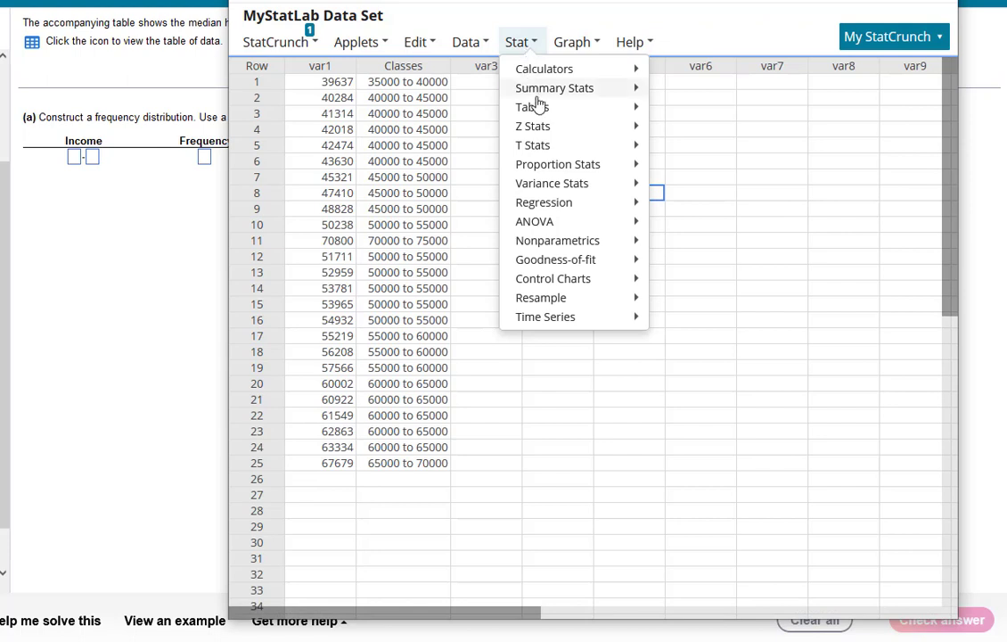
mouse_move(544, 110)
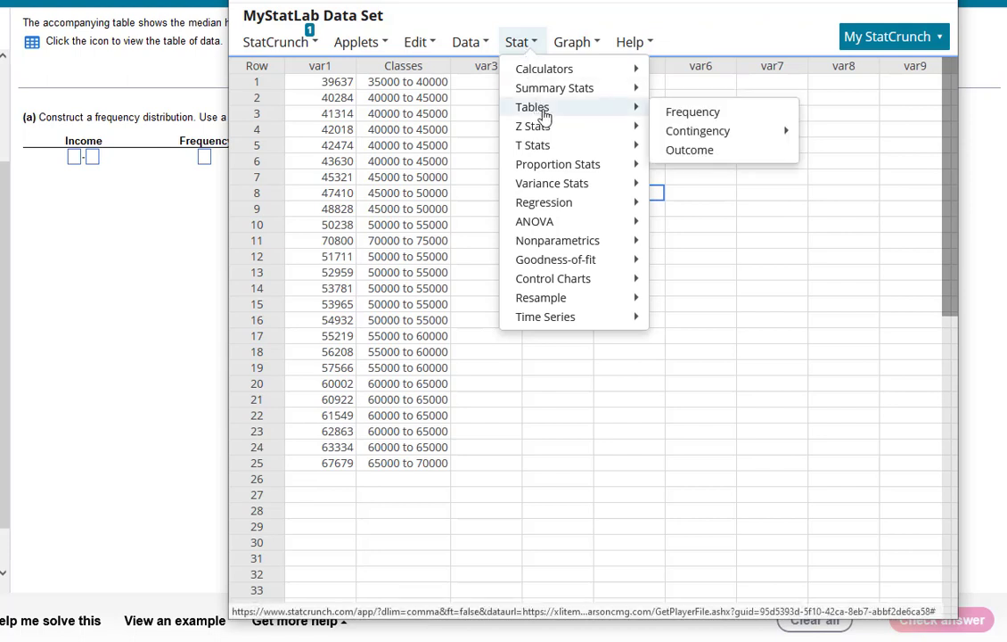
left_click(731, 116)
left_click(432, 22)
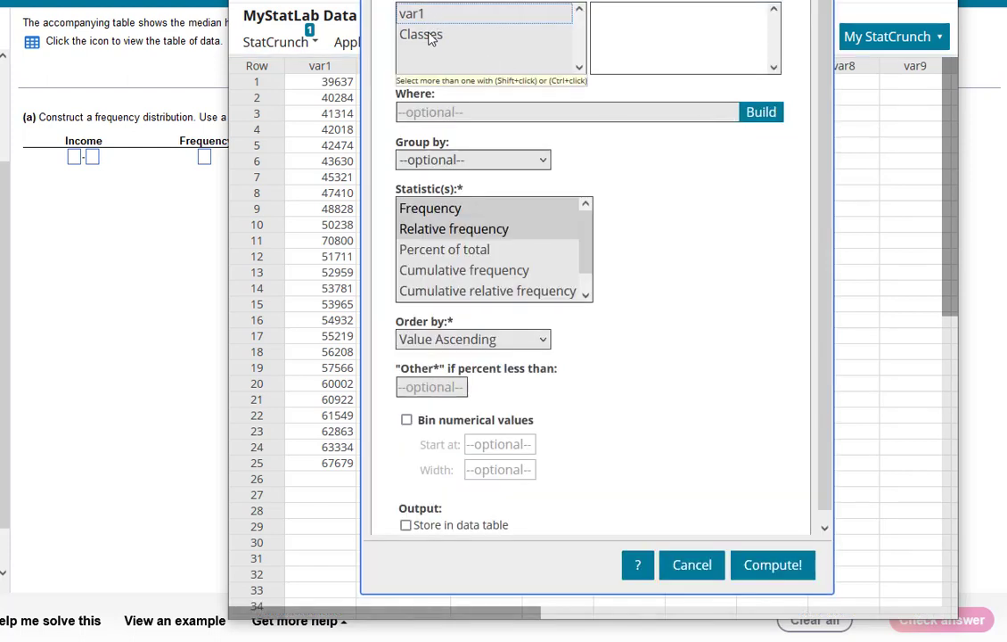
left_click(431, 38)
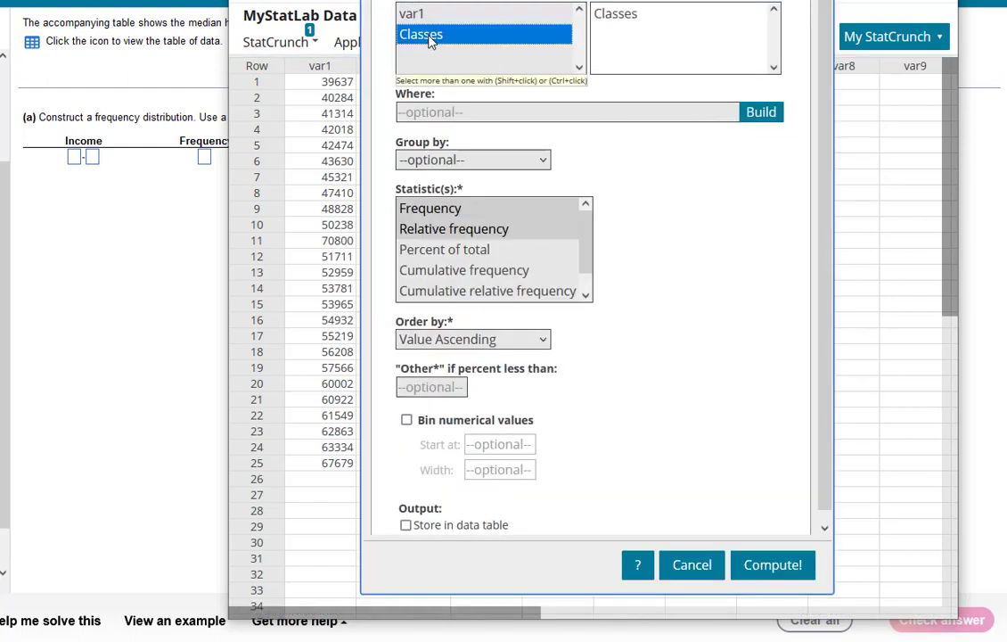
left_click(450, 212)
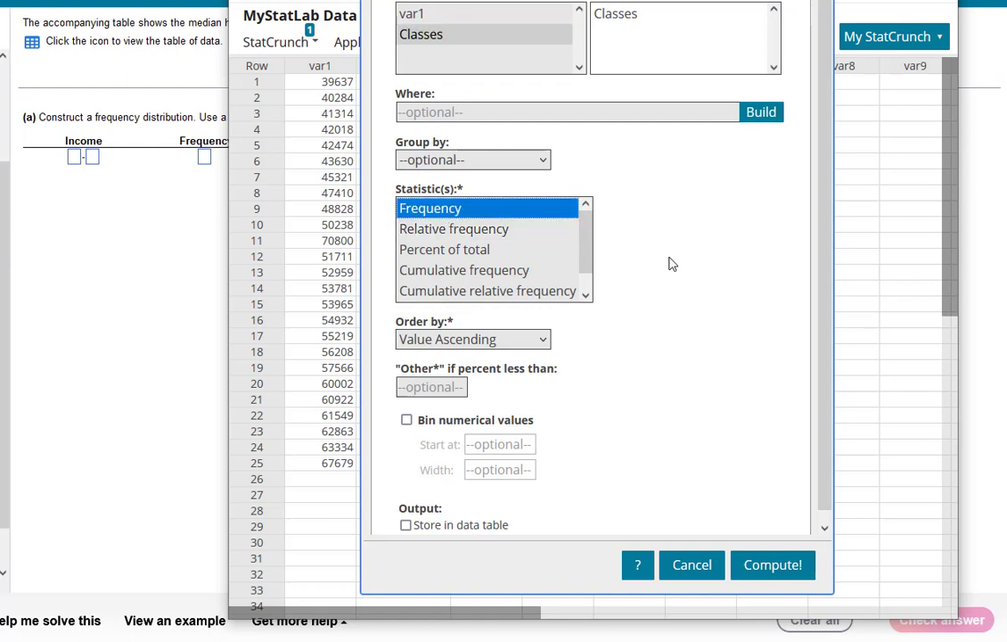
scroll(668, 265, "down", 1)
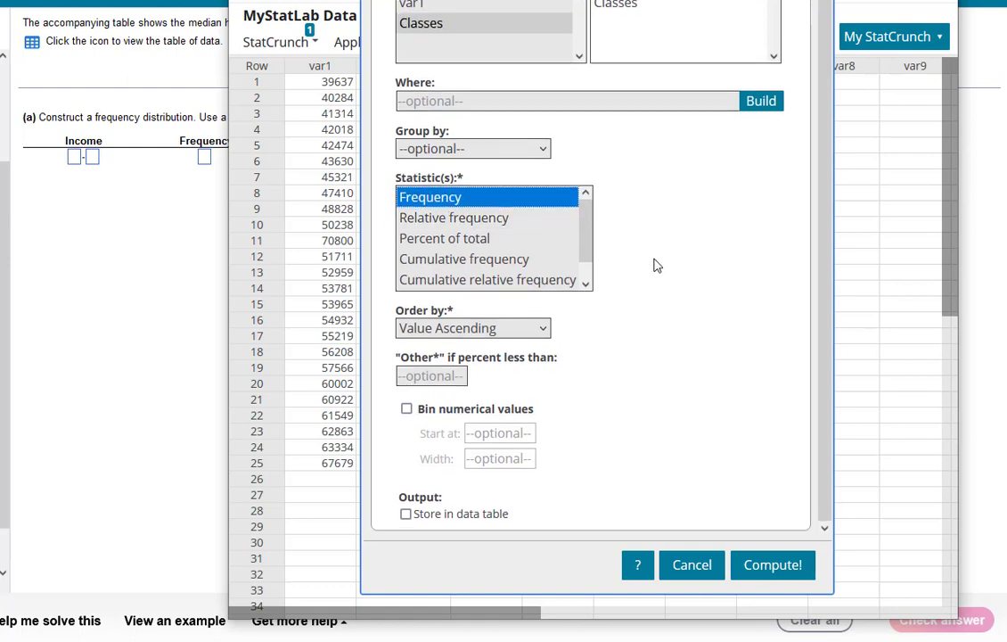
left_click(406, 514)
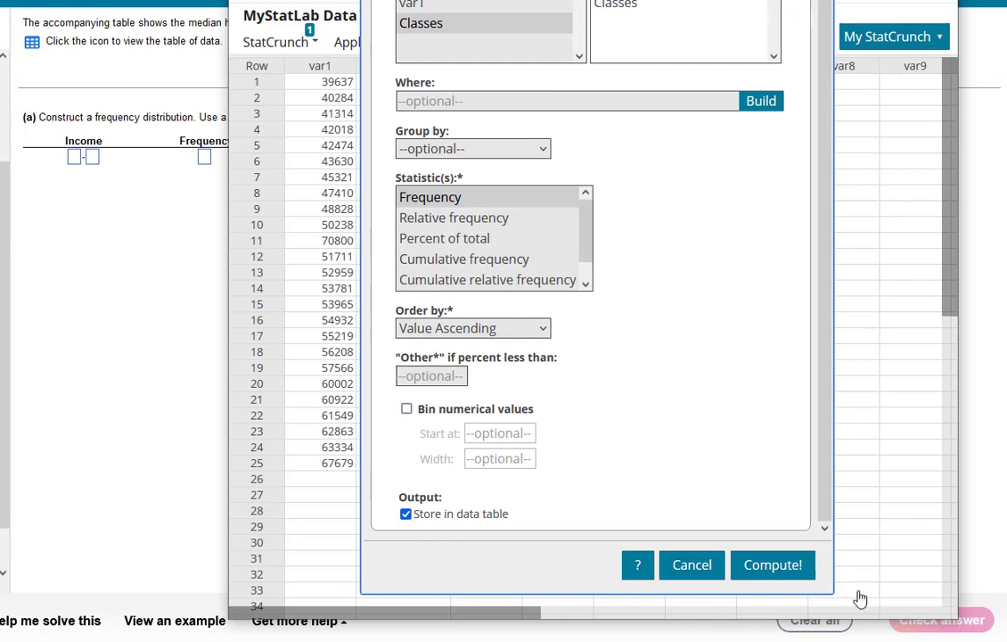
left_click(772, 565)
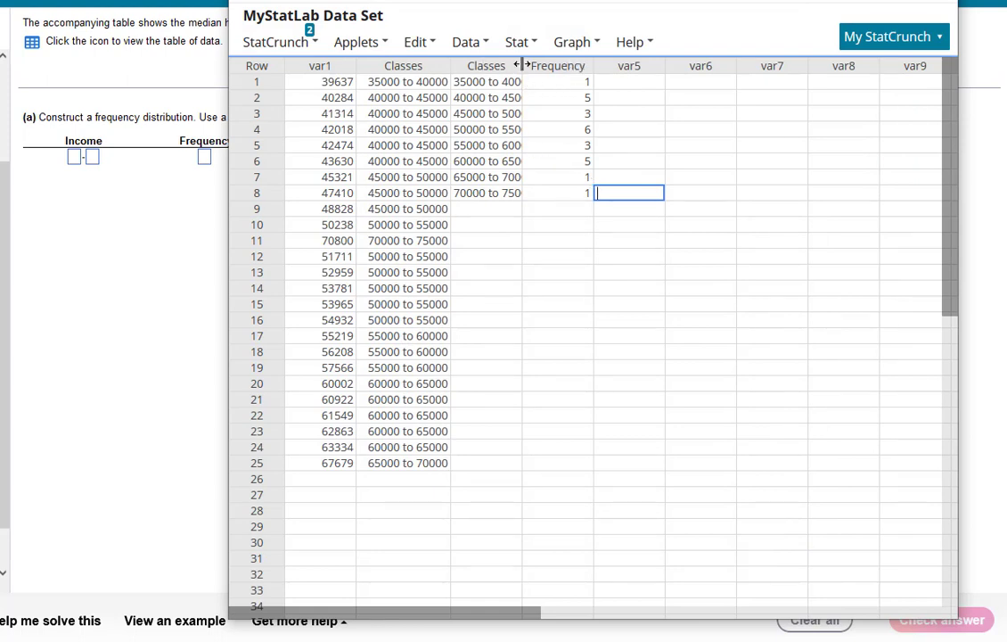
Widen the new Classes and Frequency columns and change the first class to 35000 to 39999
left_click_drag(522, 68, 559, 71)
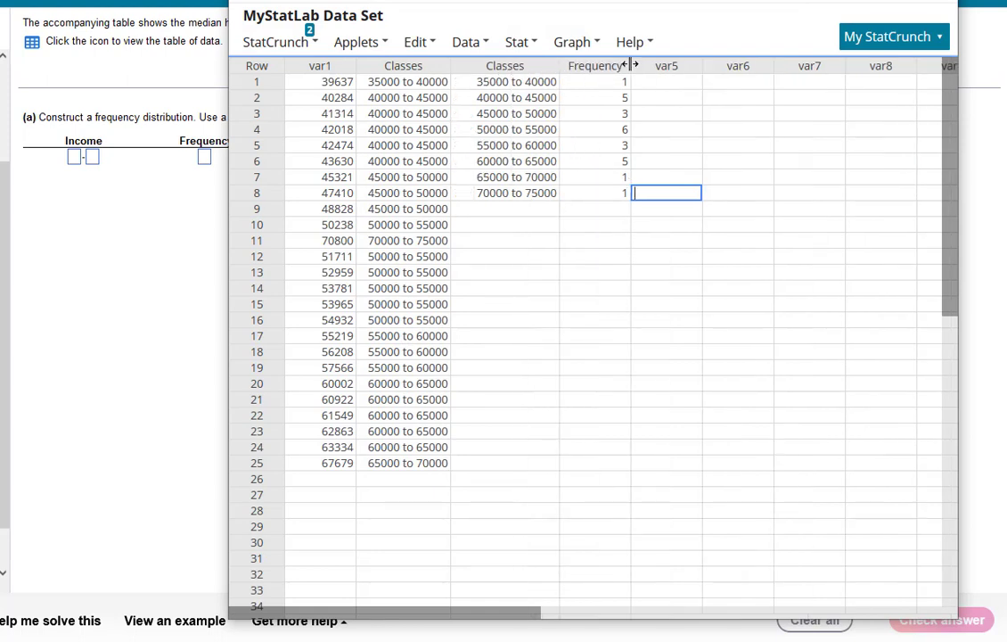
left_click_drag(632, 65, 645, 65)
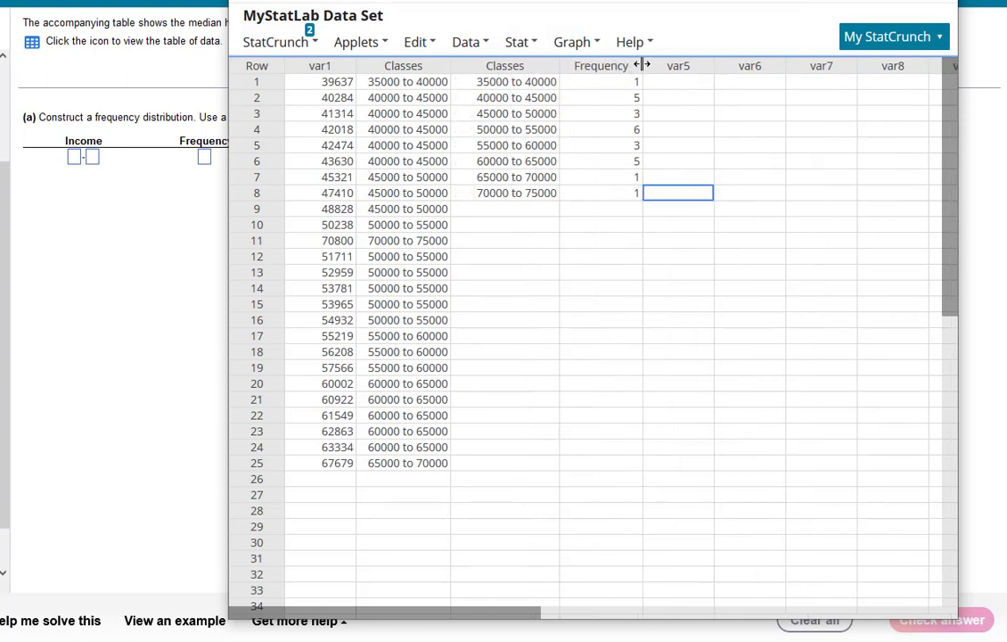
left_click(548, 83)
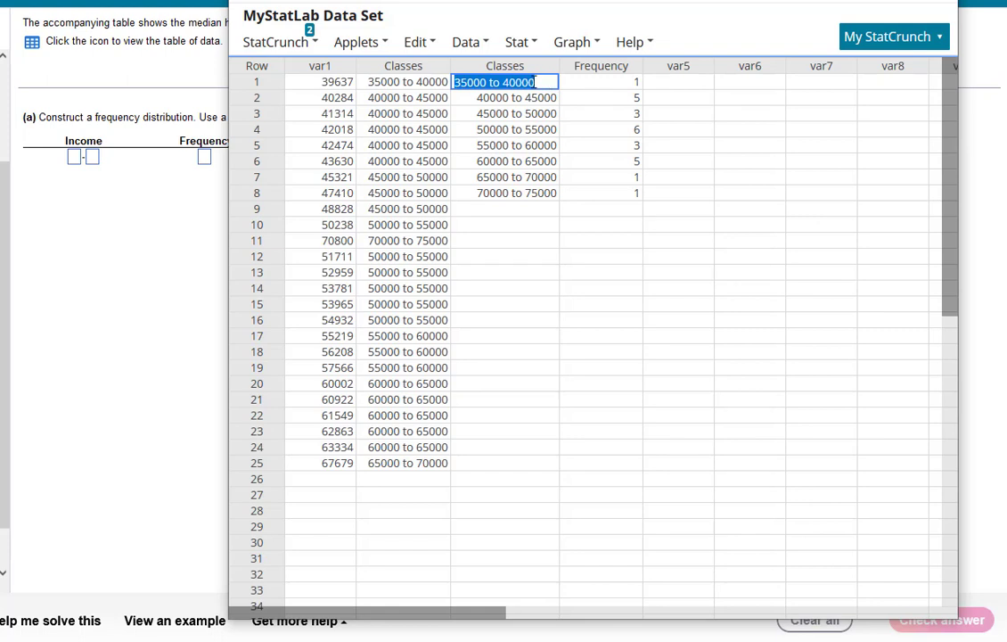
left_click(552, 81)
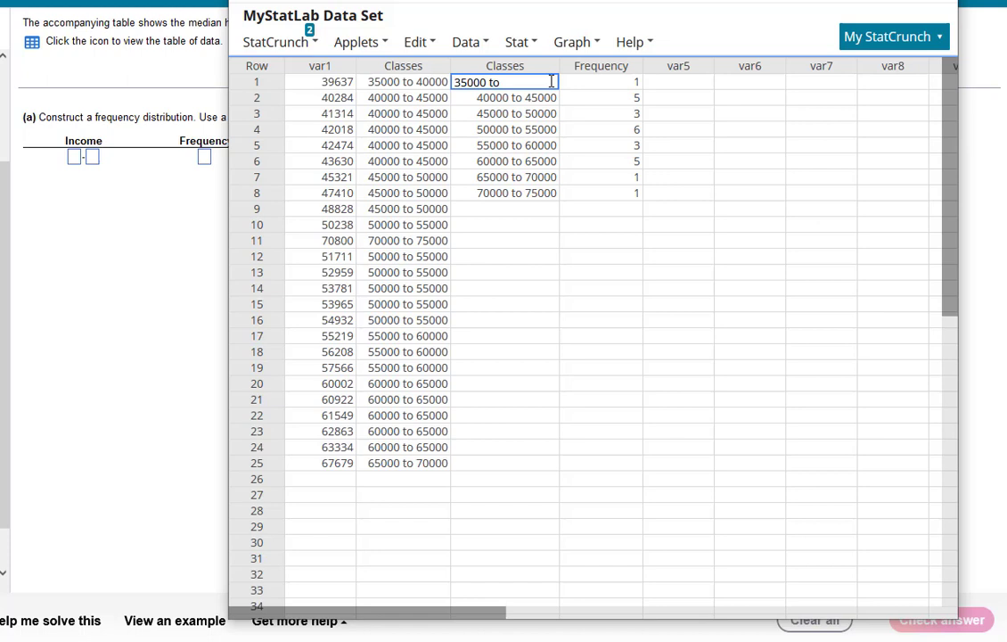
type("39999")
key("Return")
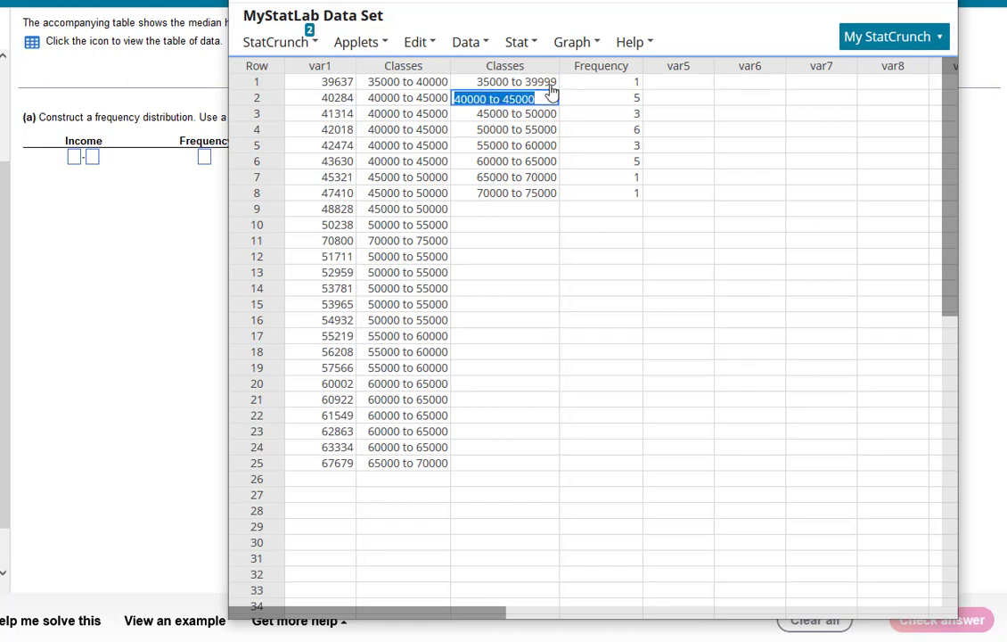
Undo the deleted frequency 5 and paste 999 upper limits into classes two through eight
key("Tab")
key("BackSpace")
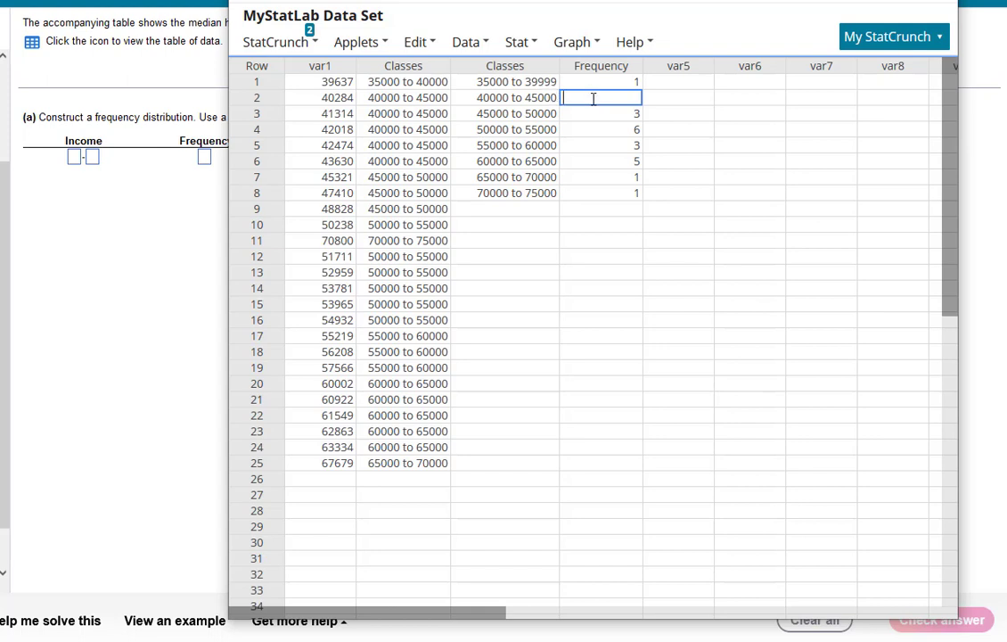
key("ctrl+z")
key("ctrl+z")
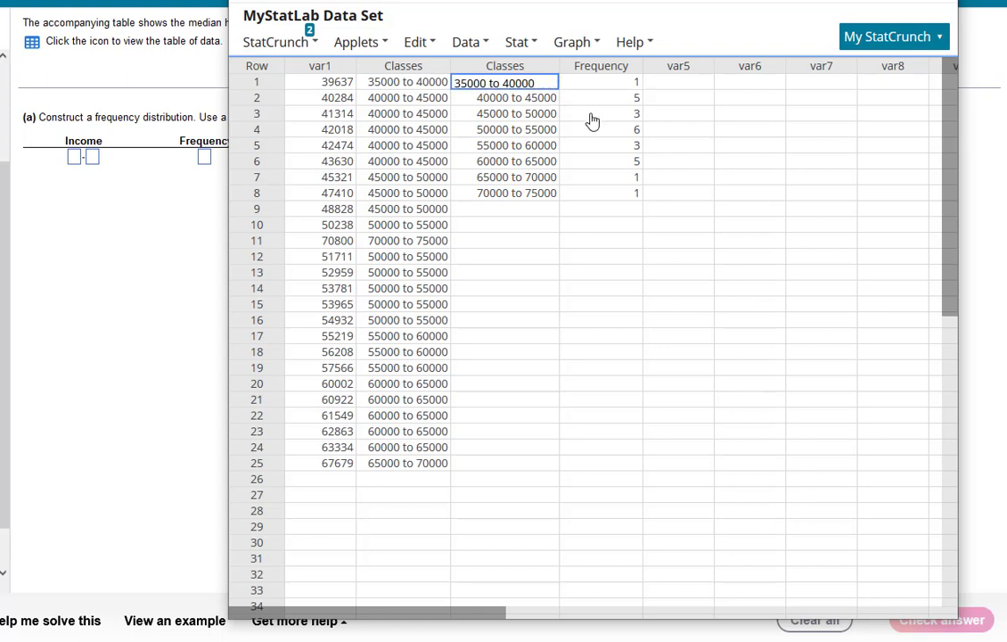
left_click(550, 98)
key("Tab")
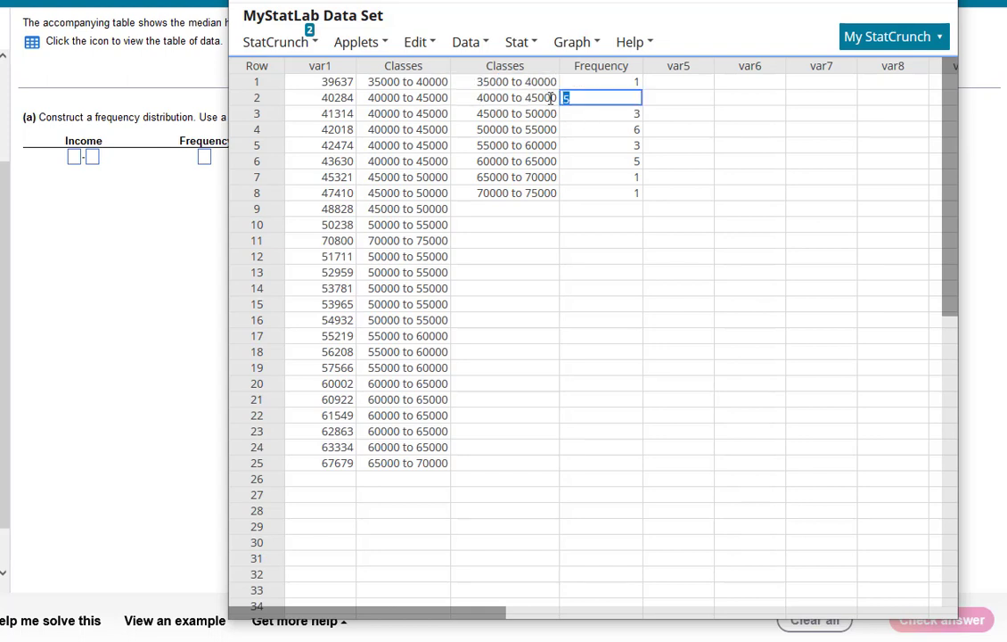
left_click(550, 98)
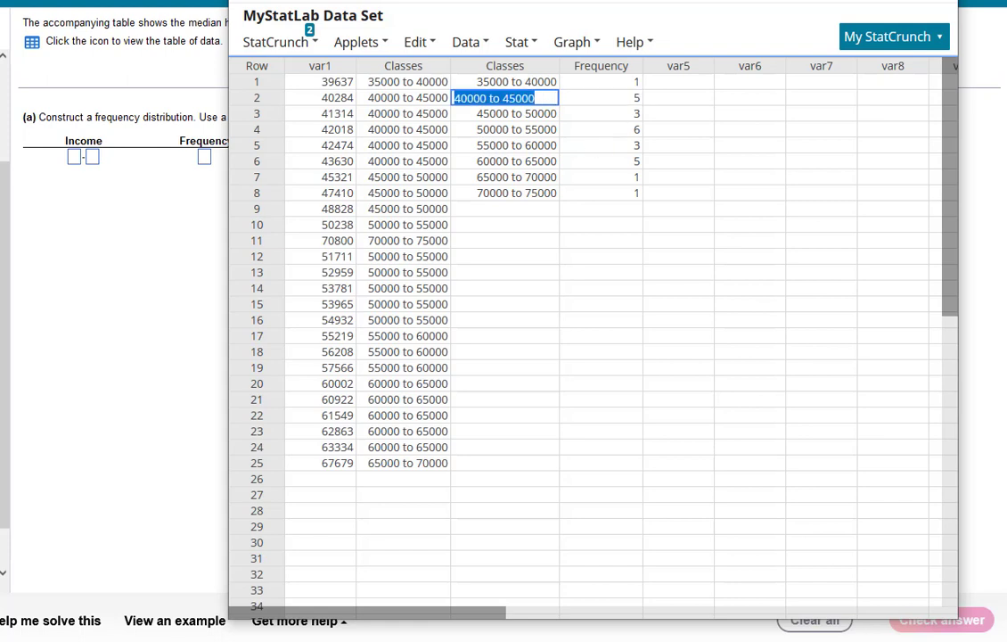
key("ctrl+v")
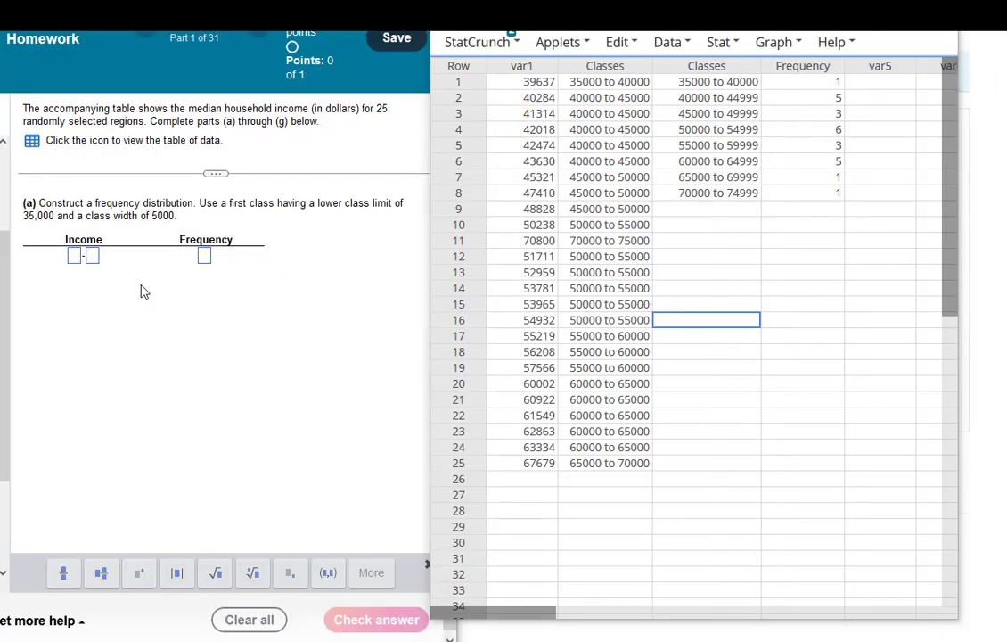
Enter 35000 as part (a)'s first lower limit and confirm StatCrunch's first class as 35000 to 39999
left_click(77, 258)
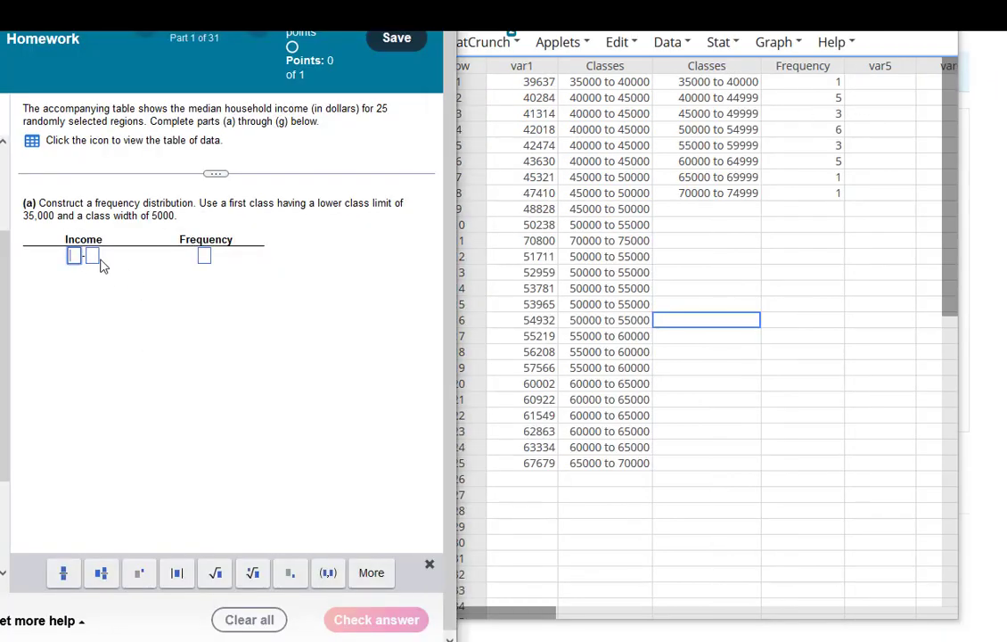
type("35000")
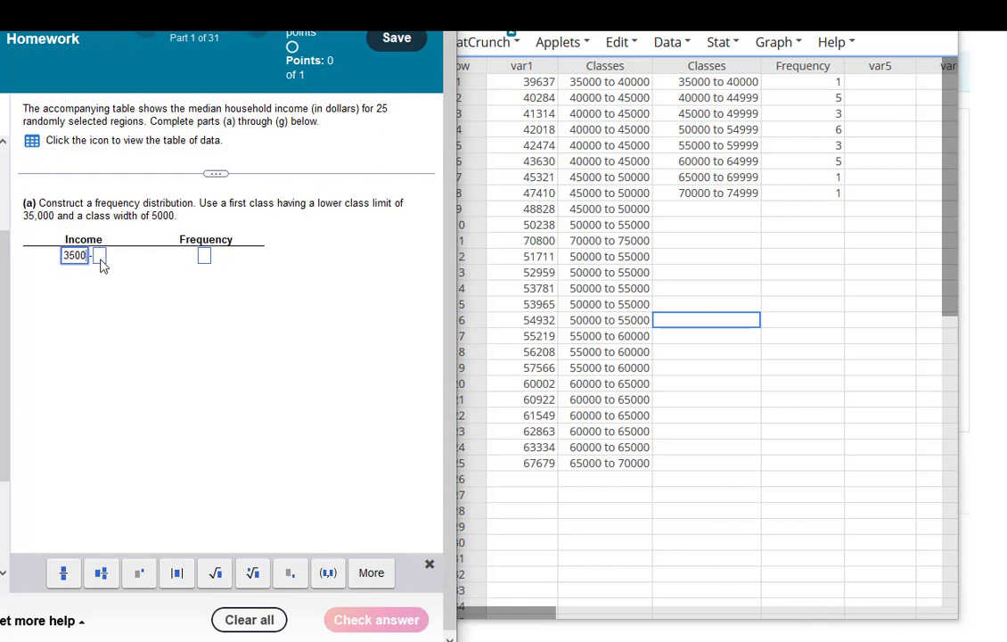
left_click(103, 258)
left_click(755, 81)
left_click(755, 81)
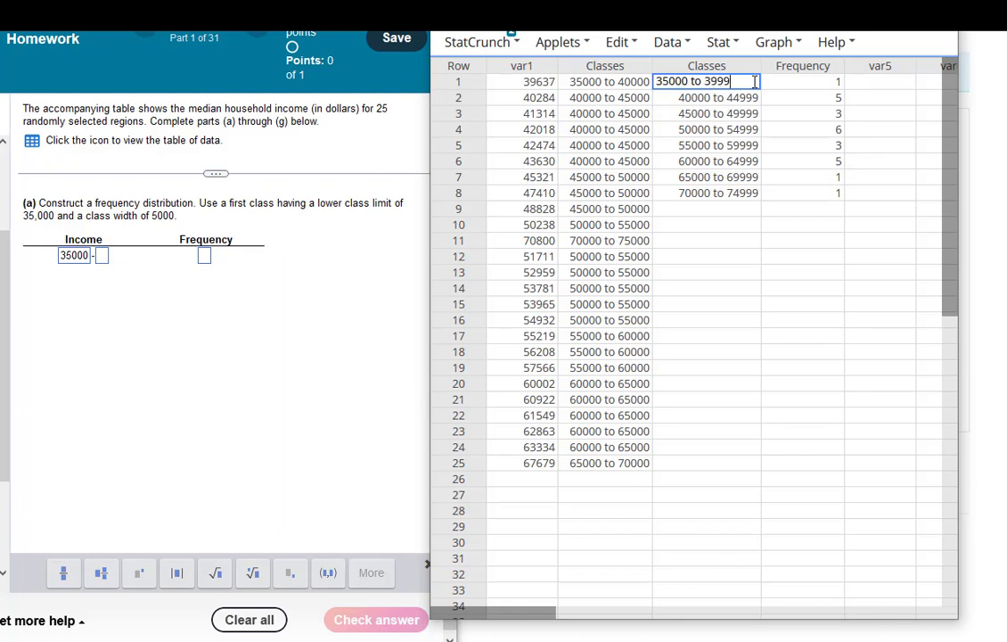
key("Return")
left_click(722, 96)
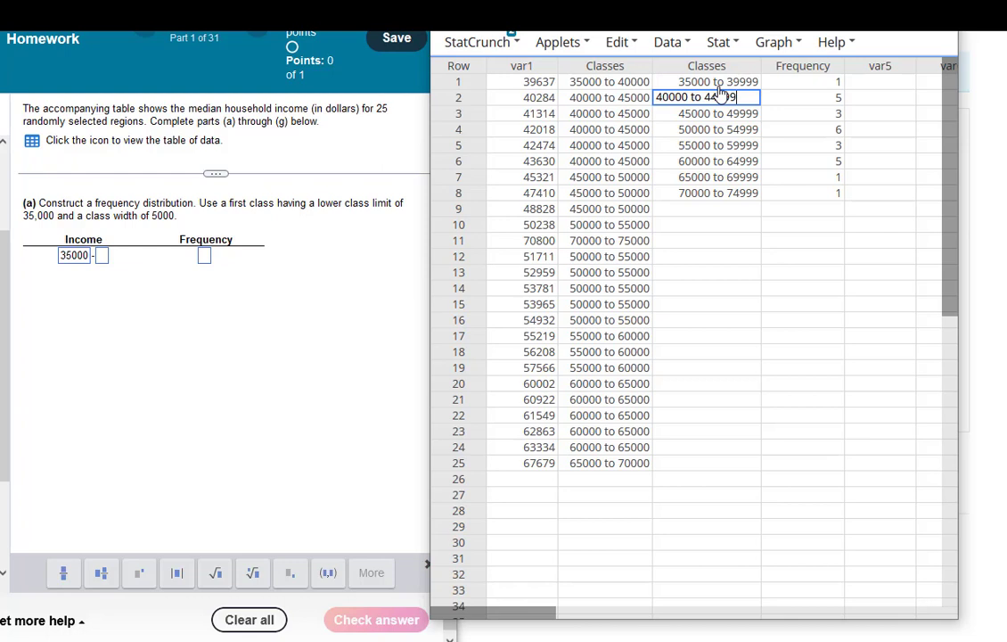
Enter 39999 as the first class's upper limit and 1 as its frequency in part (a)
left_click(103, 256)
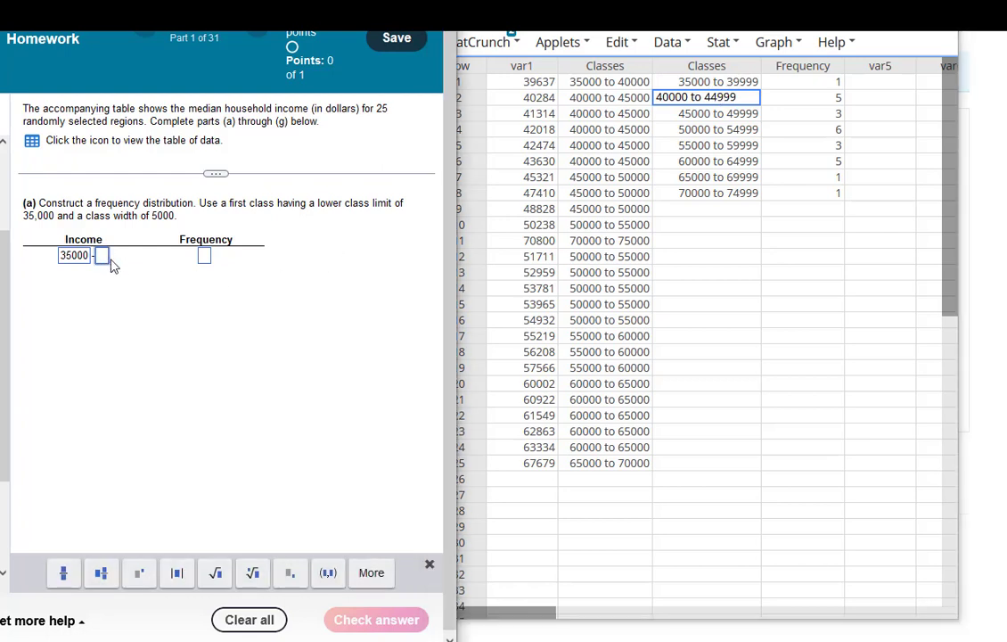
type("39999")
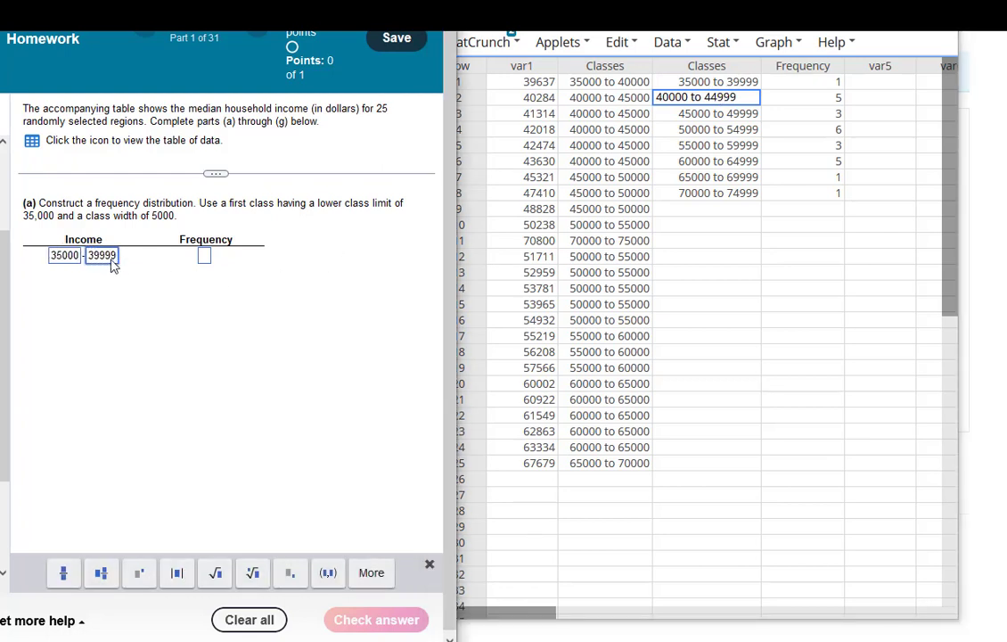
left_click(204, 256)
type("1")
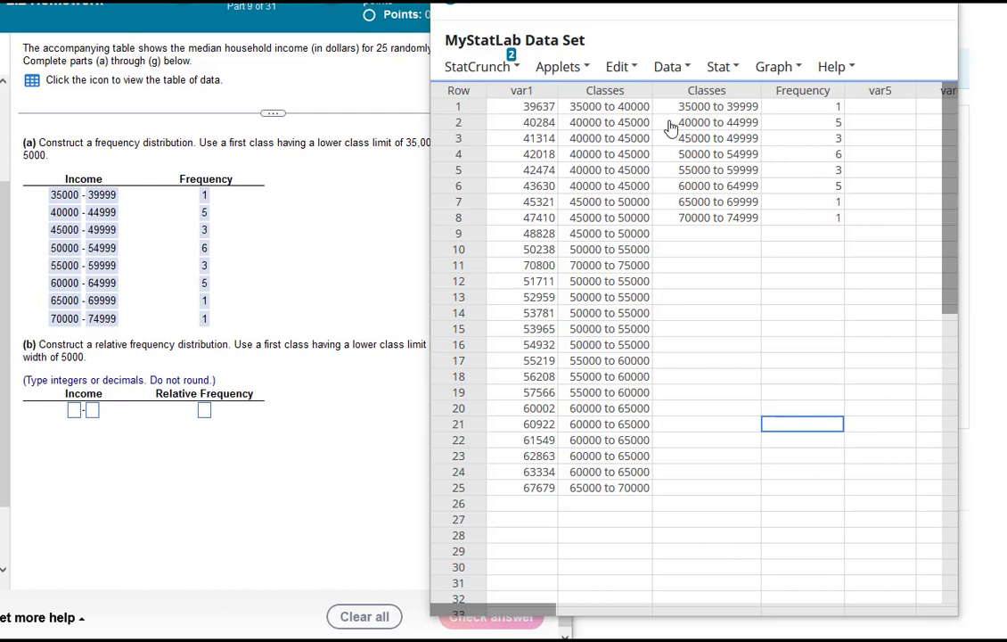
Rename the first Classes column to Bins
left_click(688, 75)
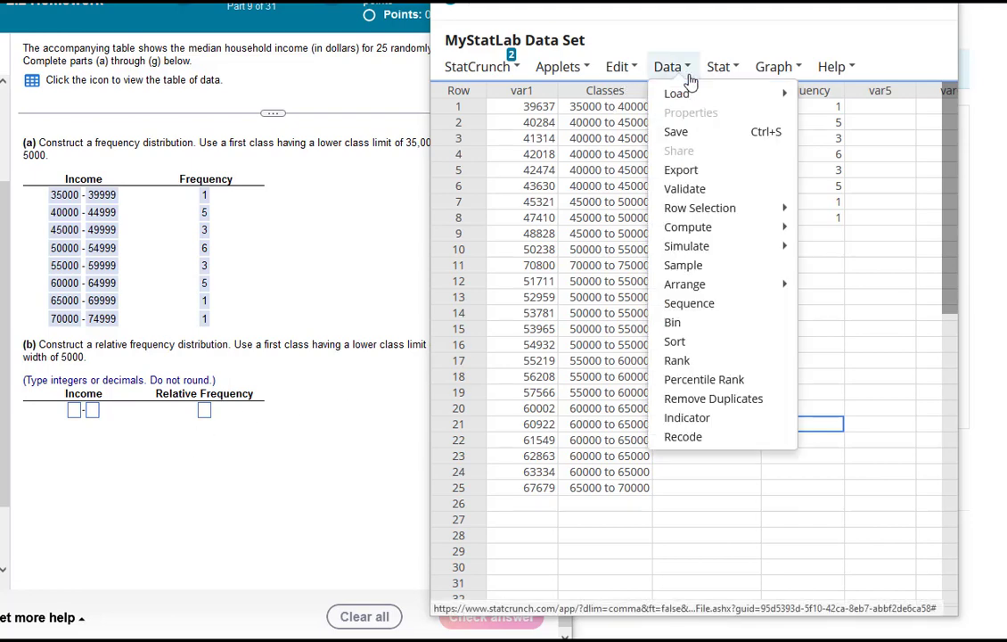
left_click(726, 72)
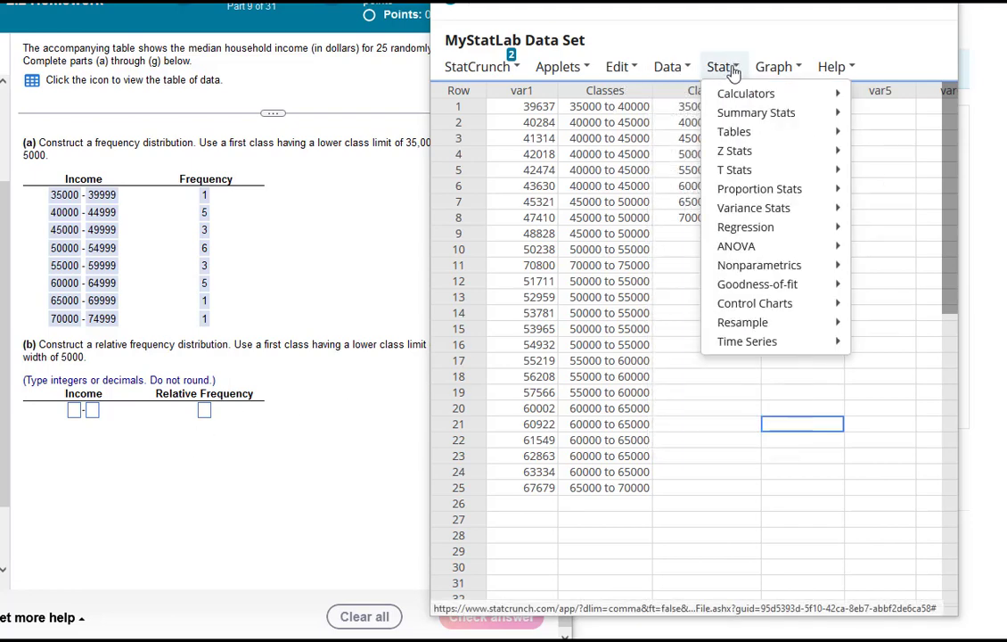
left_click(680, 366)
double_click(581, 90)
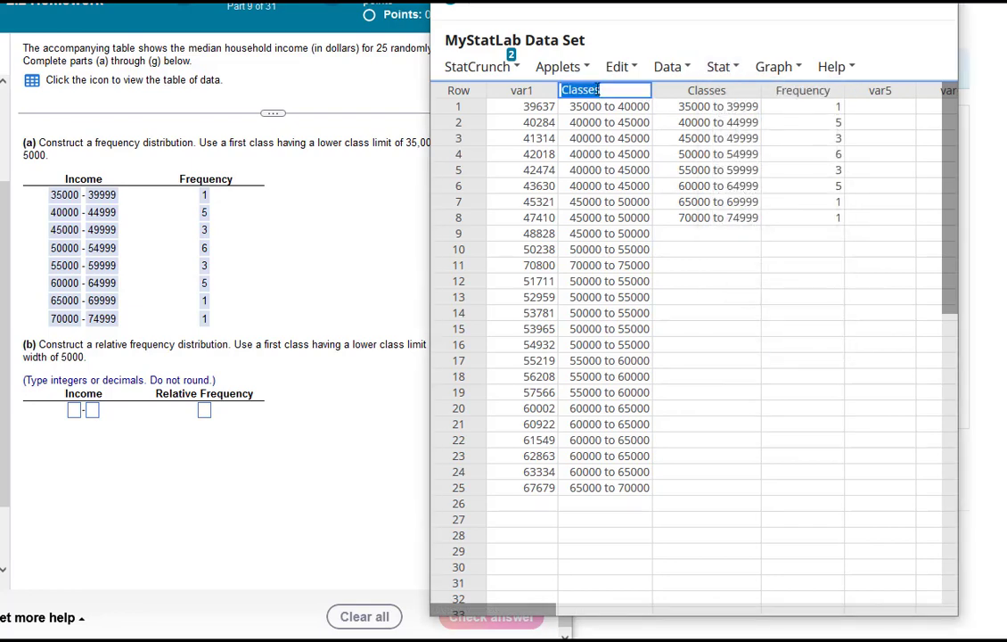
type("Bins")
left_click(718, 282)
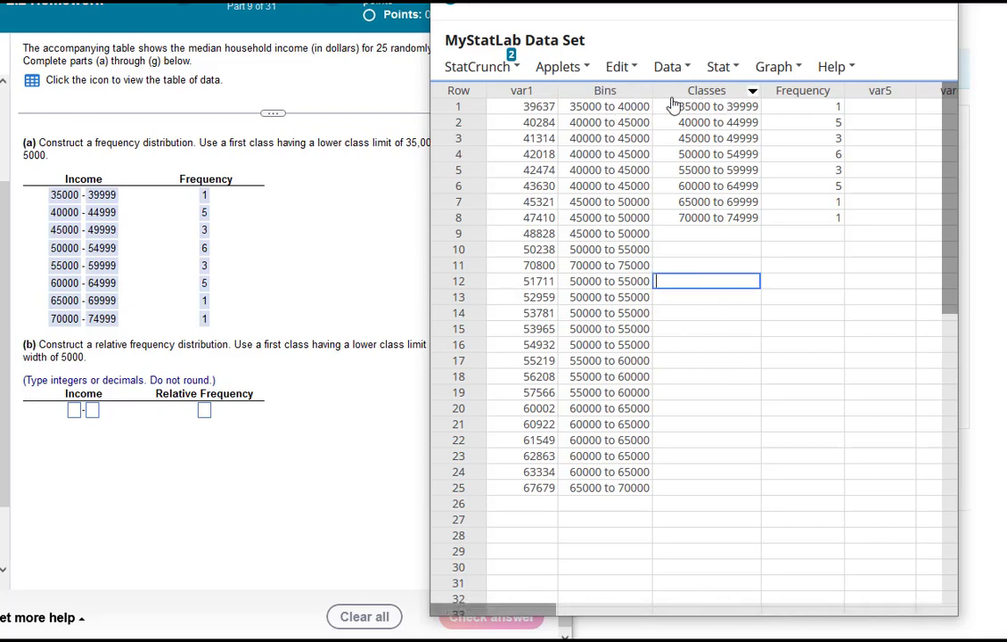
Store a frequency table of Bins with both Frequency and Relative frequency in the data table
left_click(721, 68)
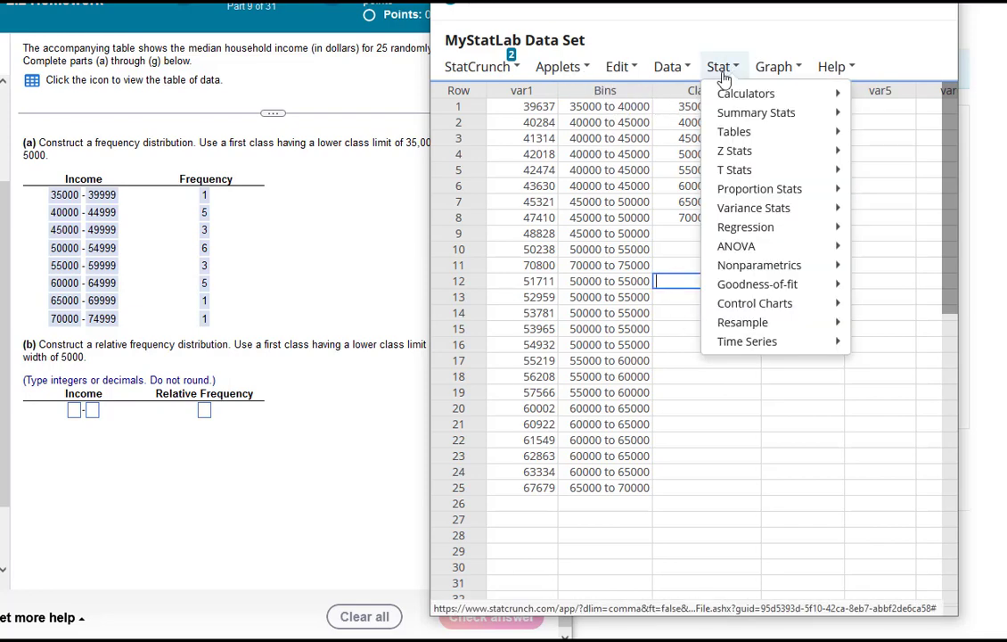
mouse_move(738, 134)
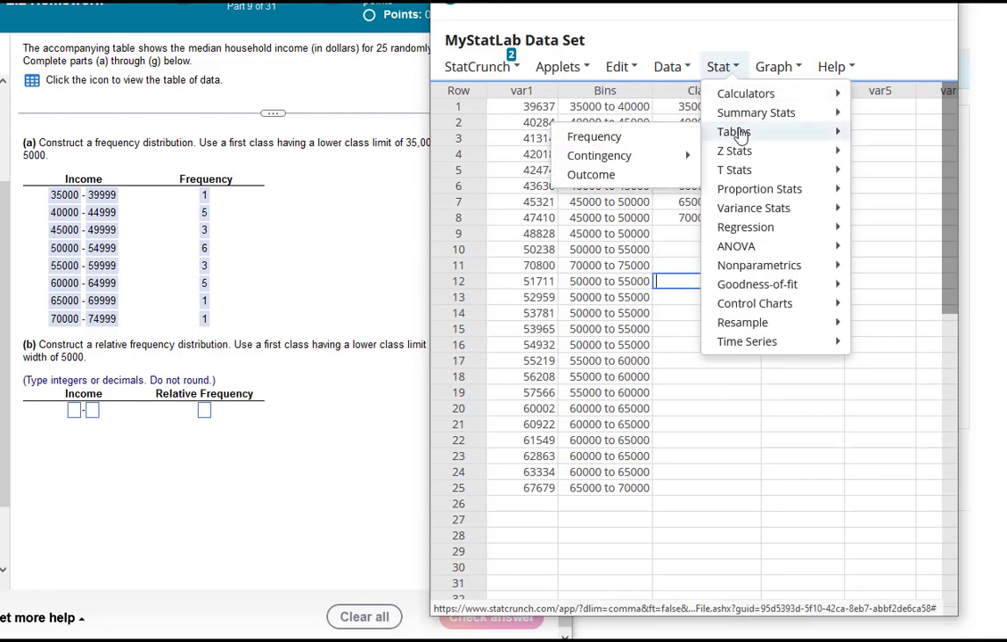
left_click(633, 138)
left_click(588, 59)
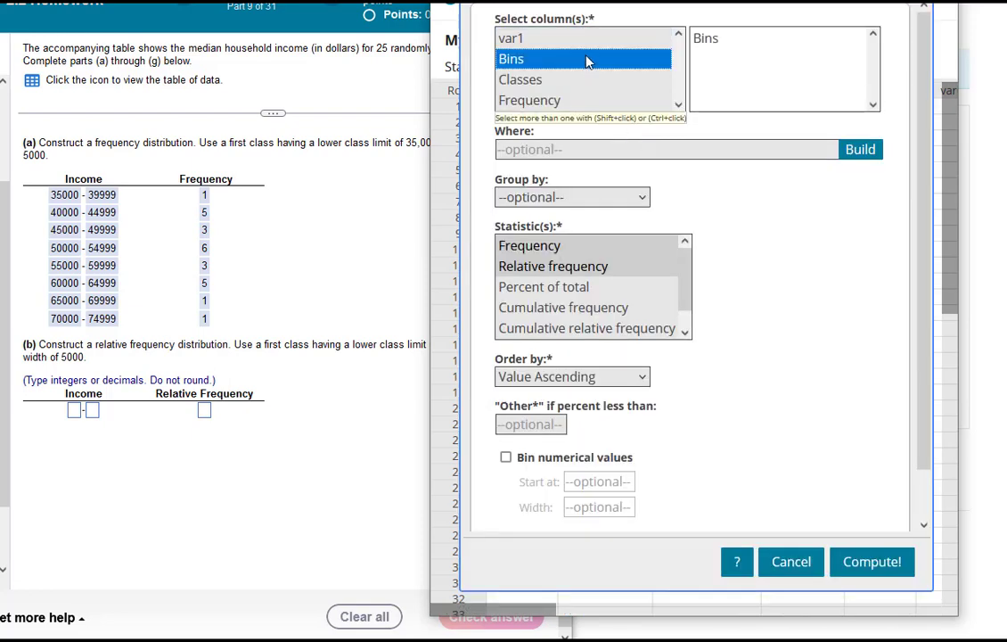
left_click(583, 269)
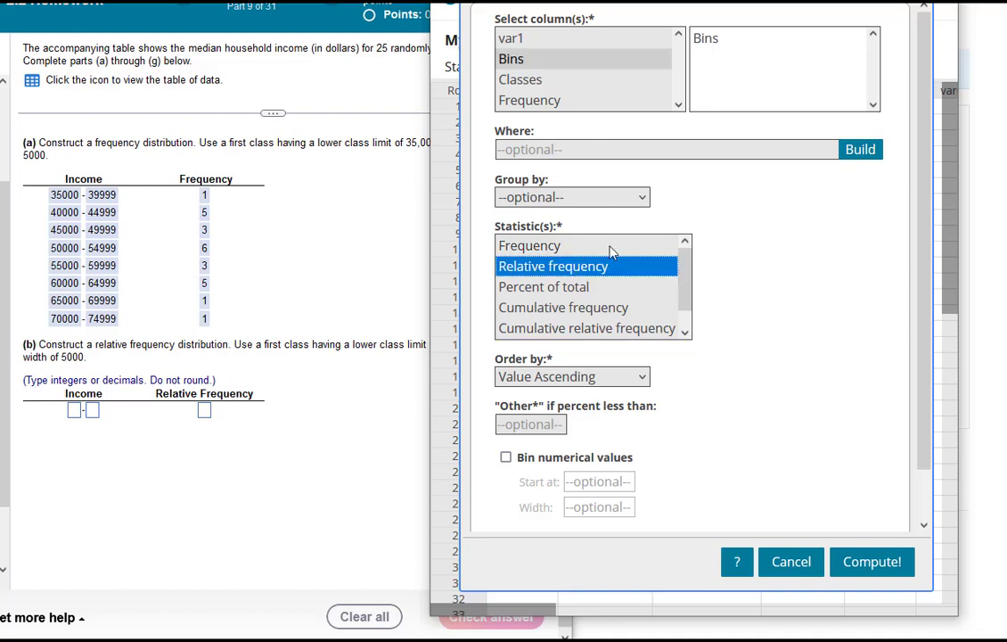
left_click(611, 252)
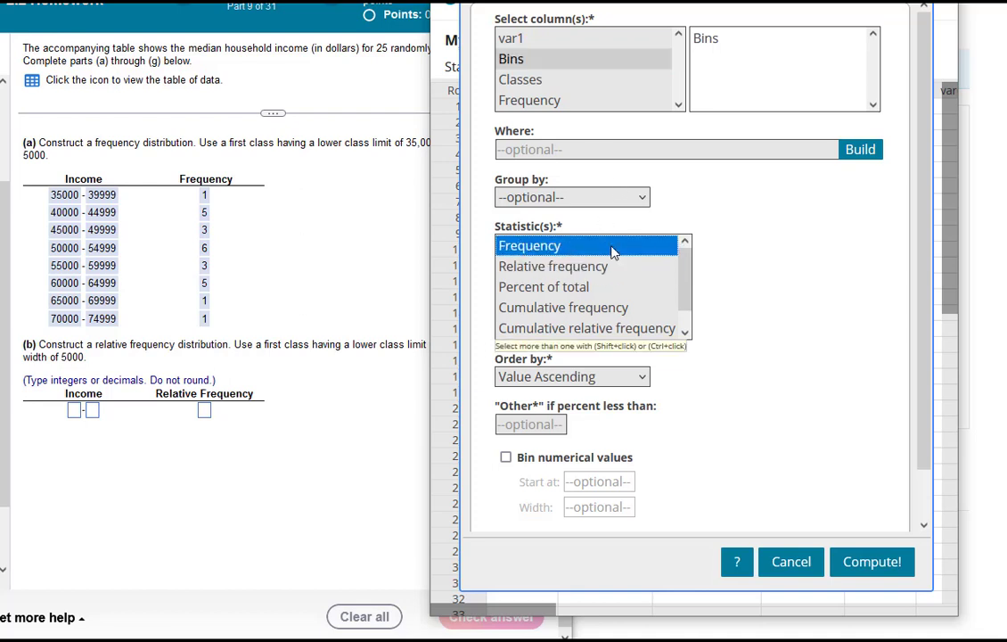
left_click(612, 271)
left_click(611, 251)
left_click(612, 271)
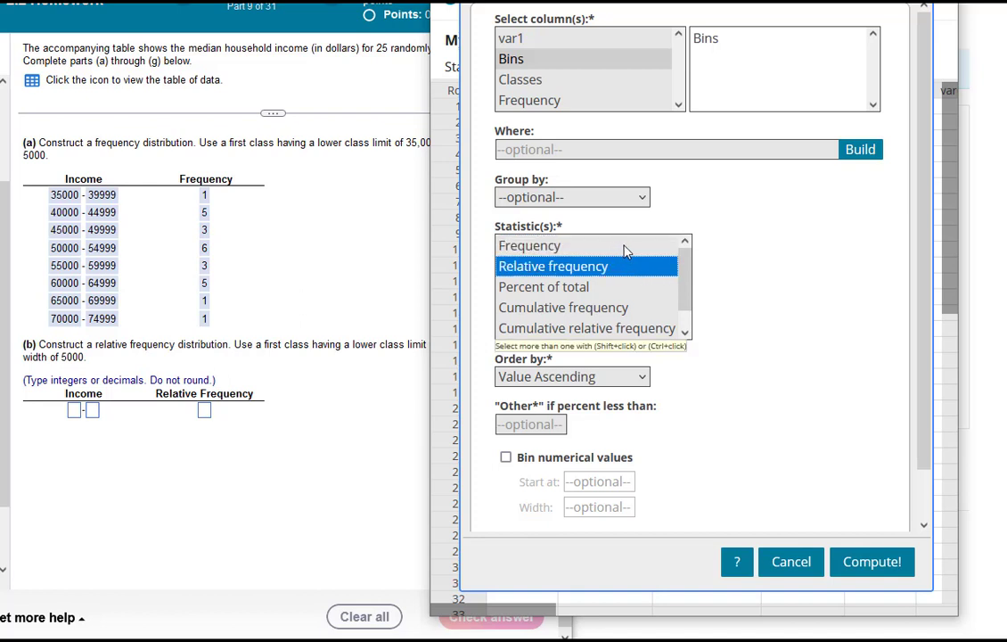
left_click(625, 248)
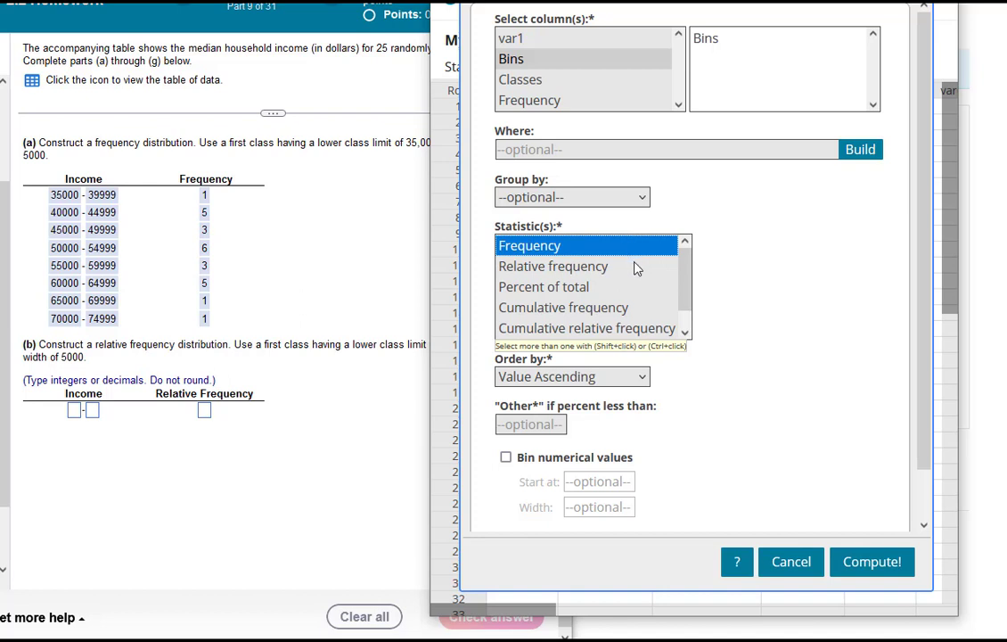
left_click(621, 273, "ctrl")
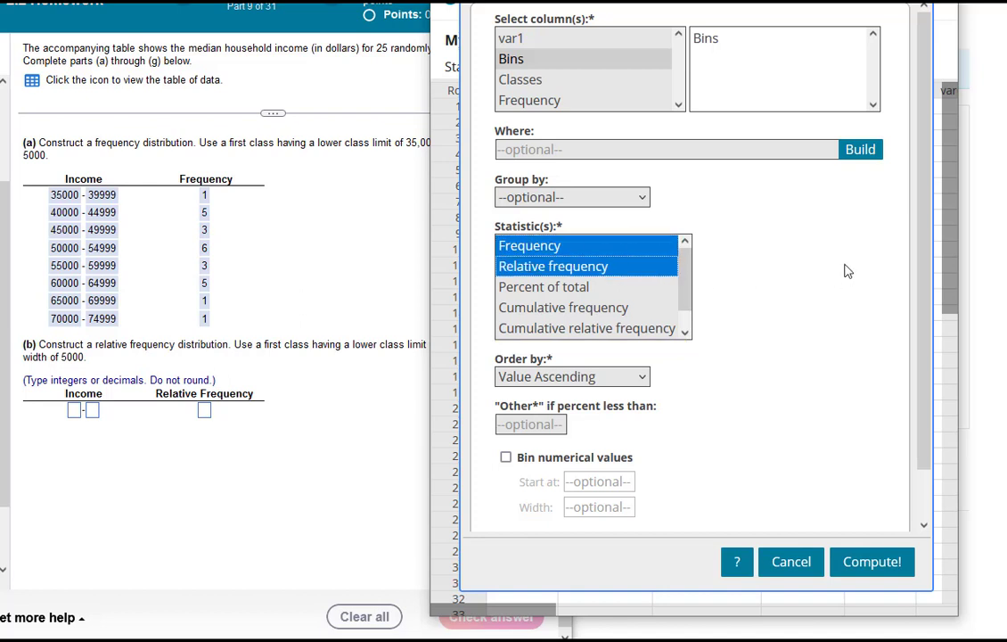
scroll(770, 280, "down", 1)
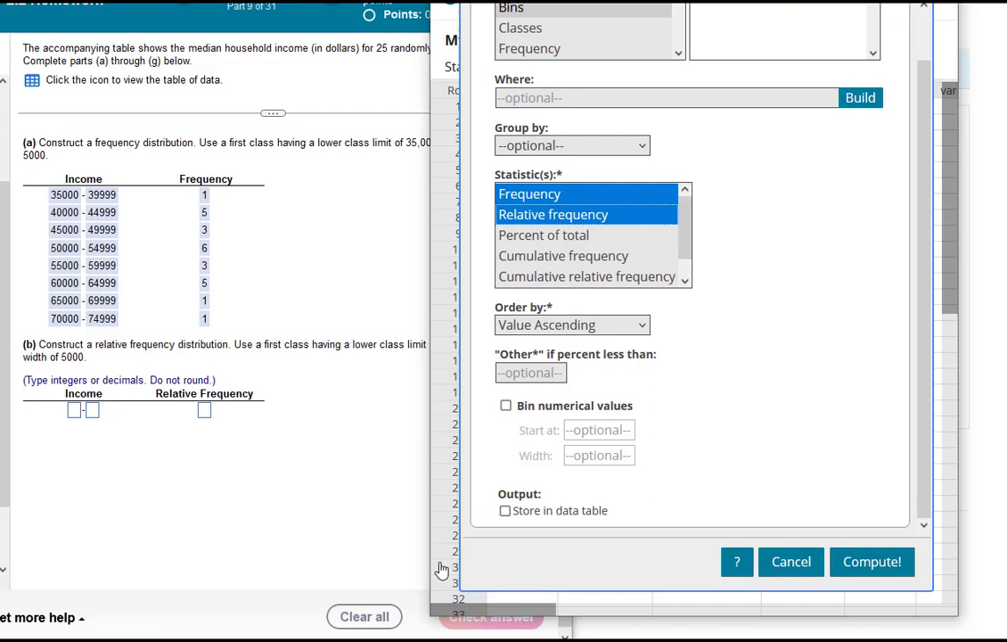
left_click(506, 511)
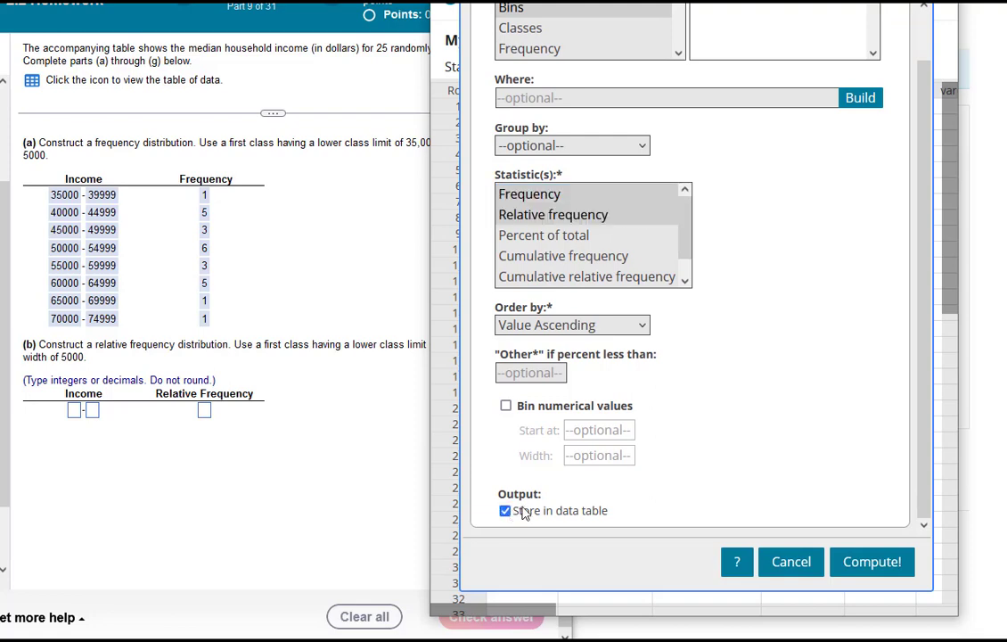
left_click(871, 561)
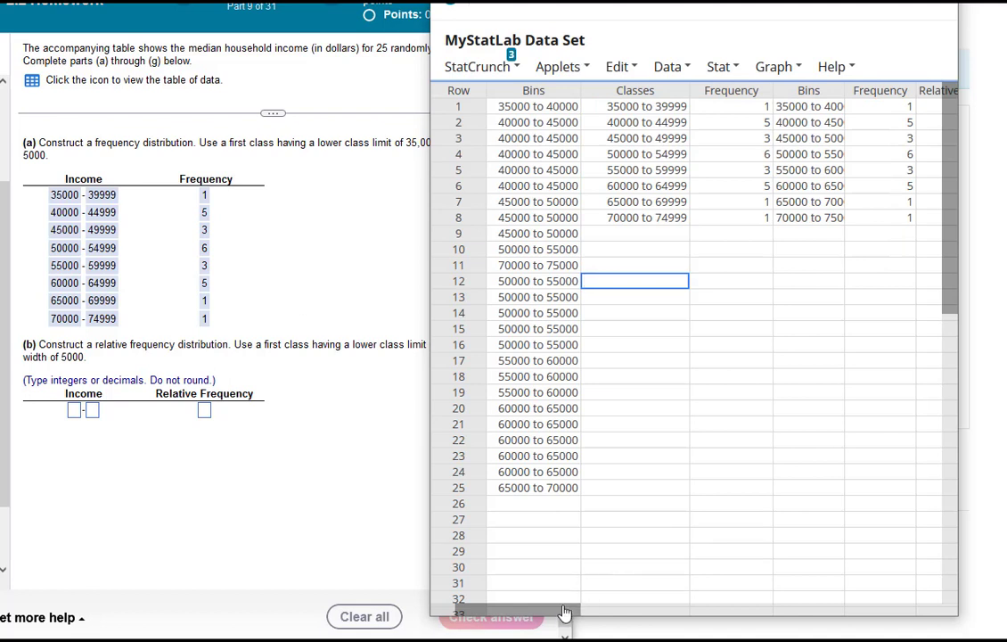
Delete the Bins and extra Frequency columns, keeping Classes, Frequency and Relative Frequency
left_click_drag(567, 611, 629, 618)
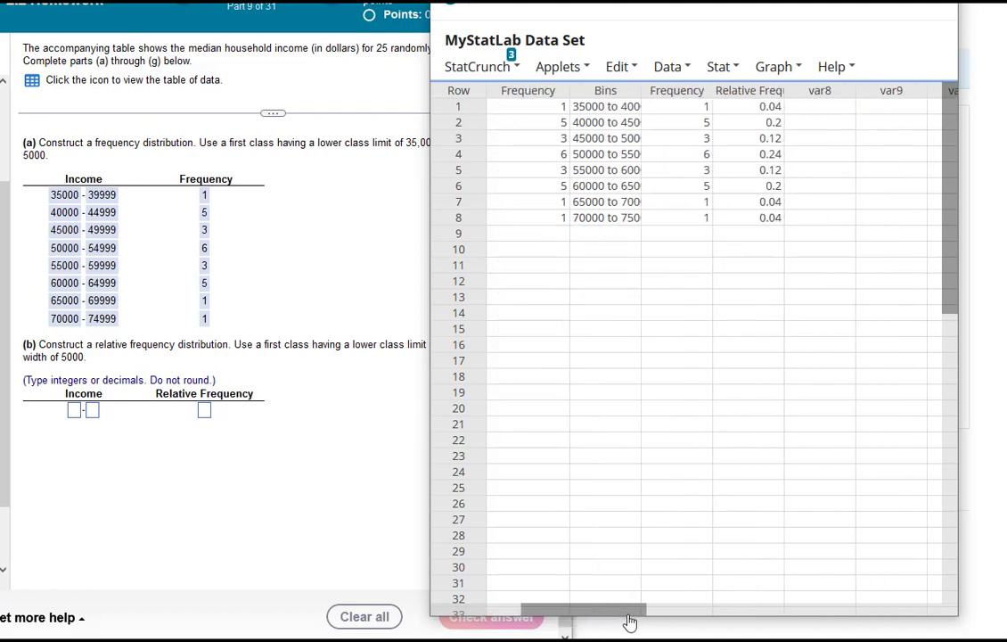
left_click_drag(800, 91, 824, 90)
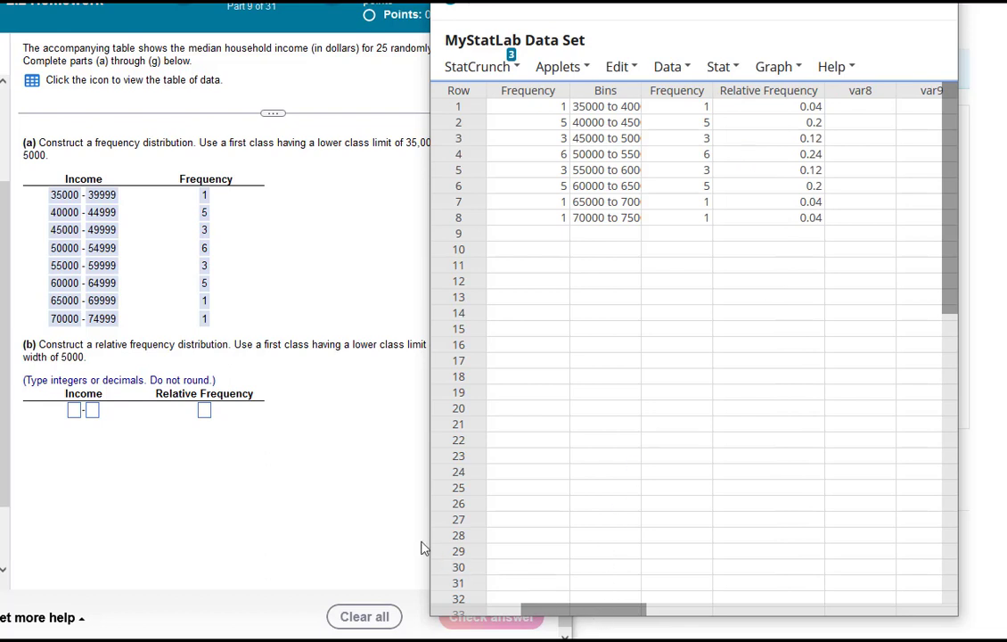
left_click_drag(430, 532, 302, 526)
left_click_drag(544, 613, 522, 613)
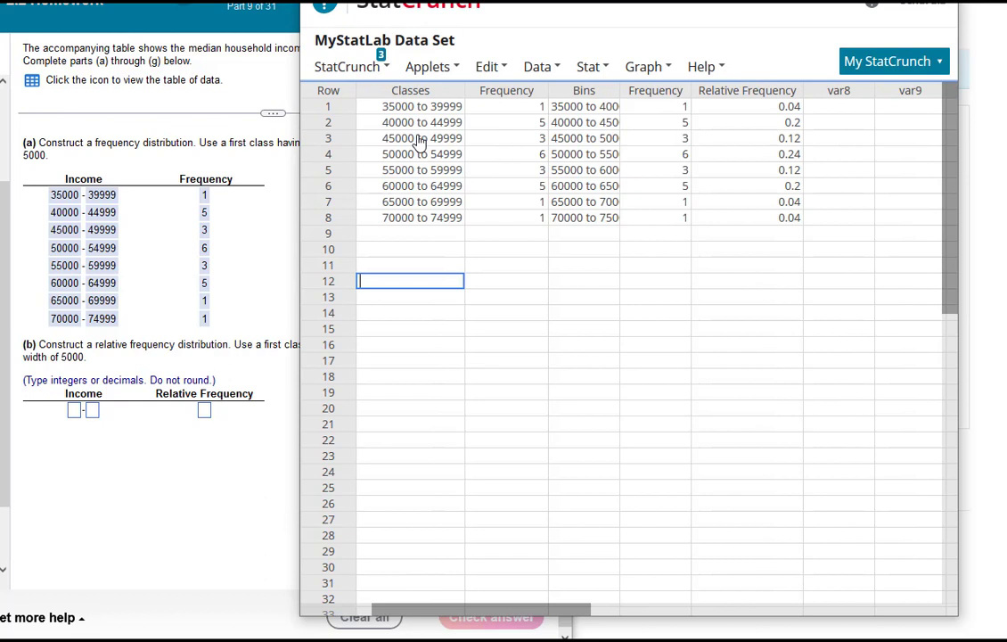
double_click(510, 89)
double_click(584, 90)
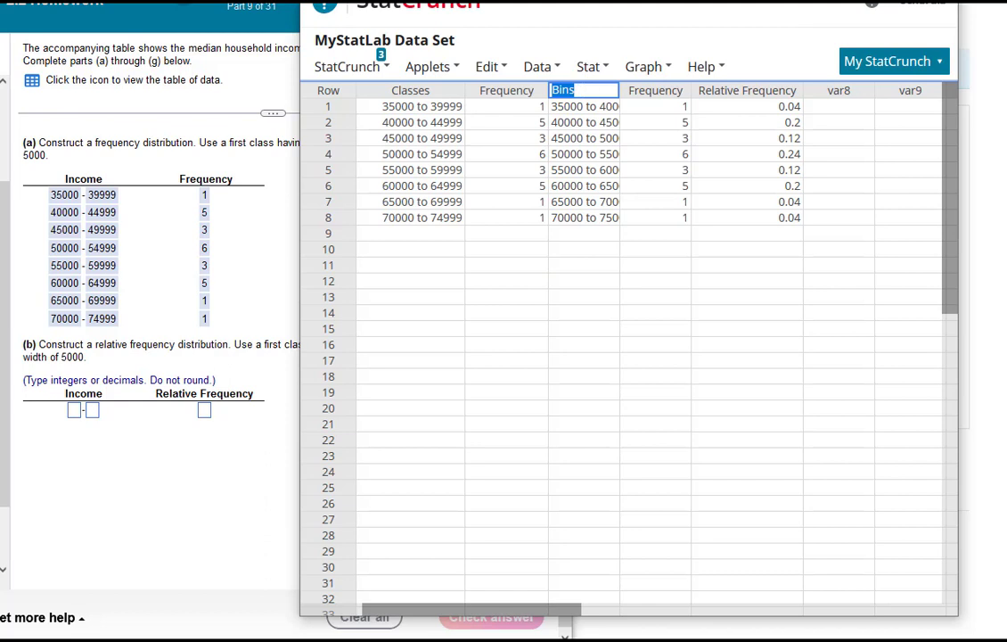
key("ctrl+z")
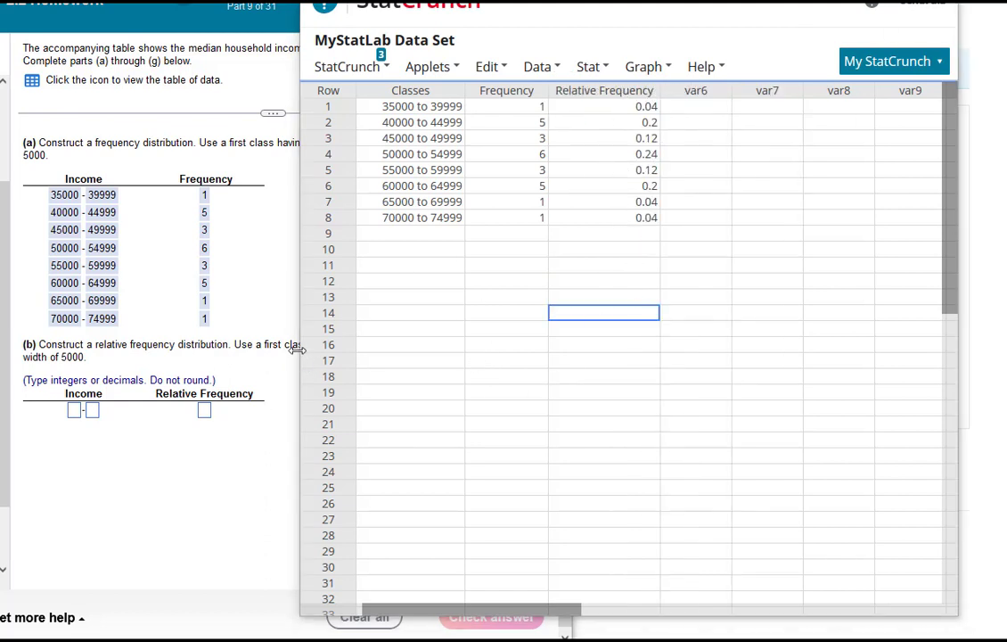
left_click_drag(297, 350, 495, 361)
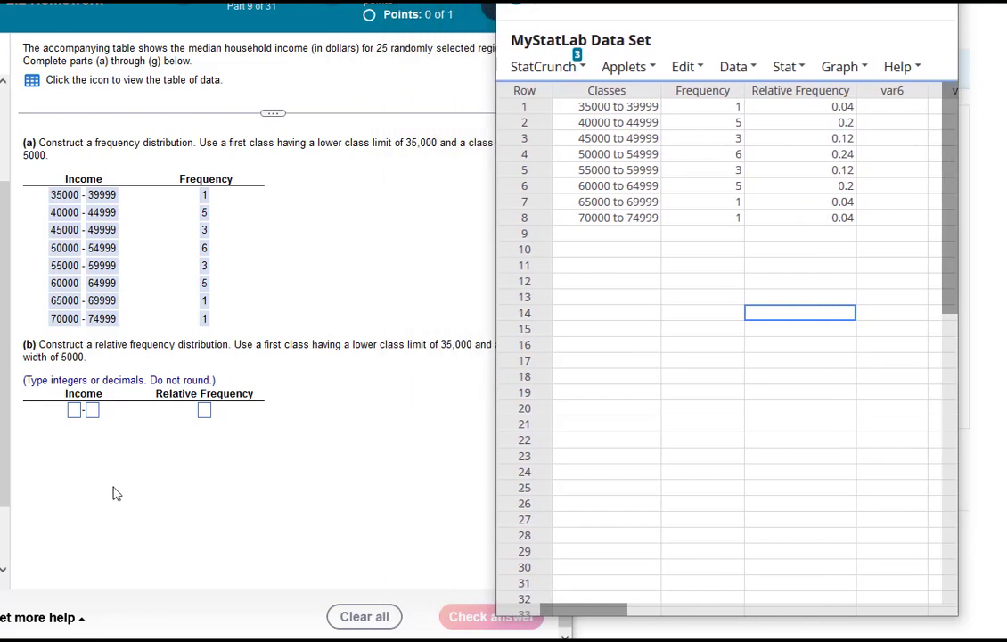
Enter part (b)'s first row as 35000 to 39999 with relative frequency 0.04, then check the answer
left_click(74, 410)
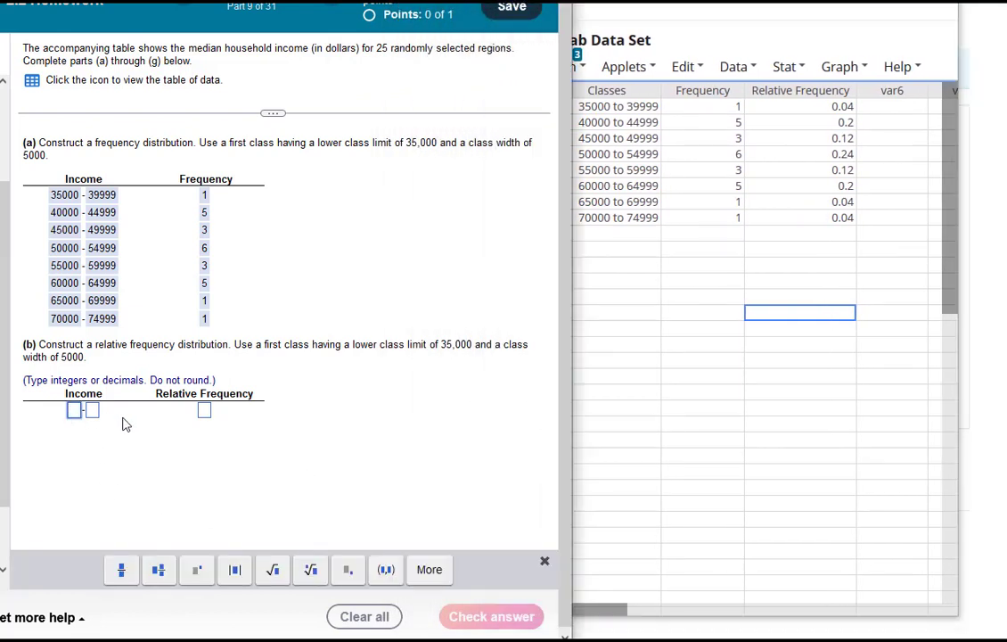
type("35000")
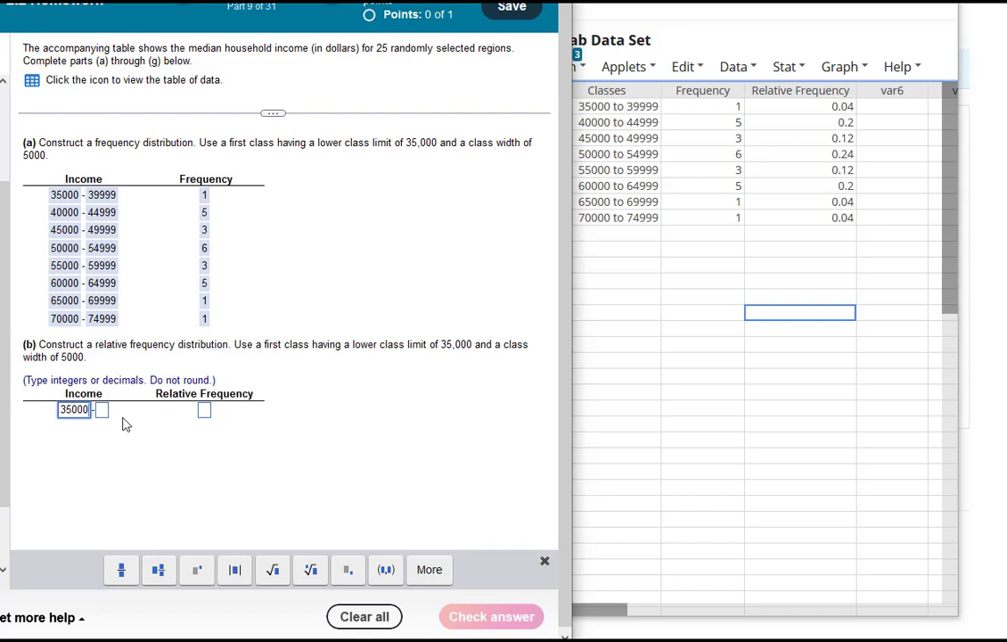
key("Tab")
key("Tab")
left_click(103, 409)
type("39")
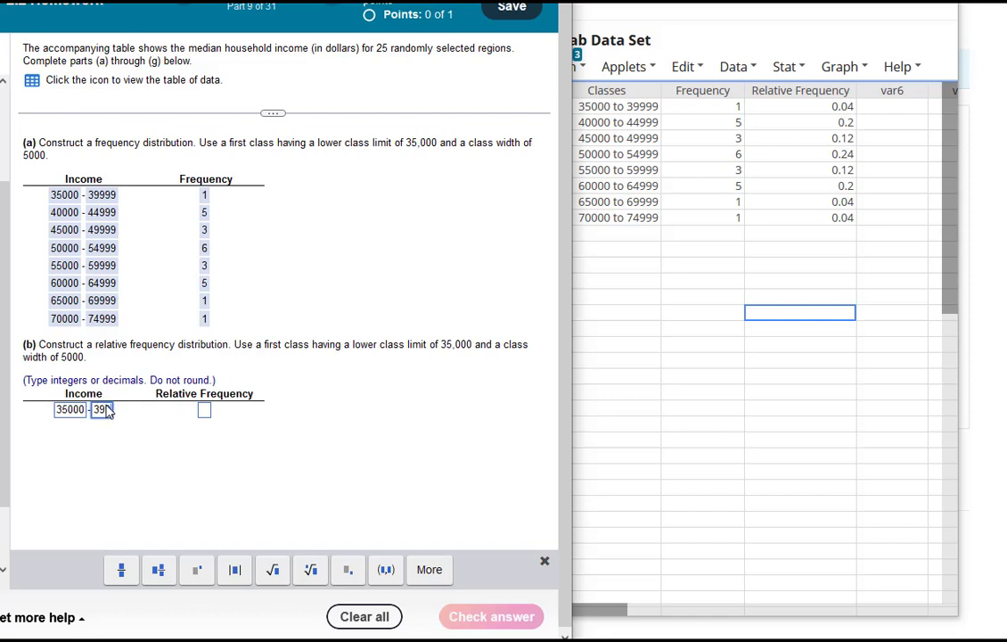
type("999")
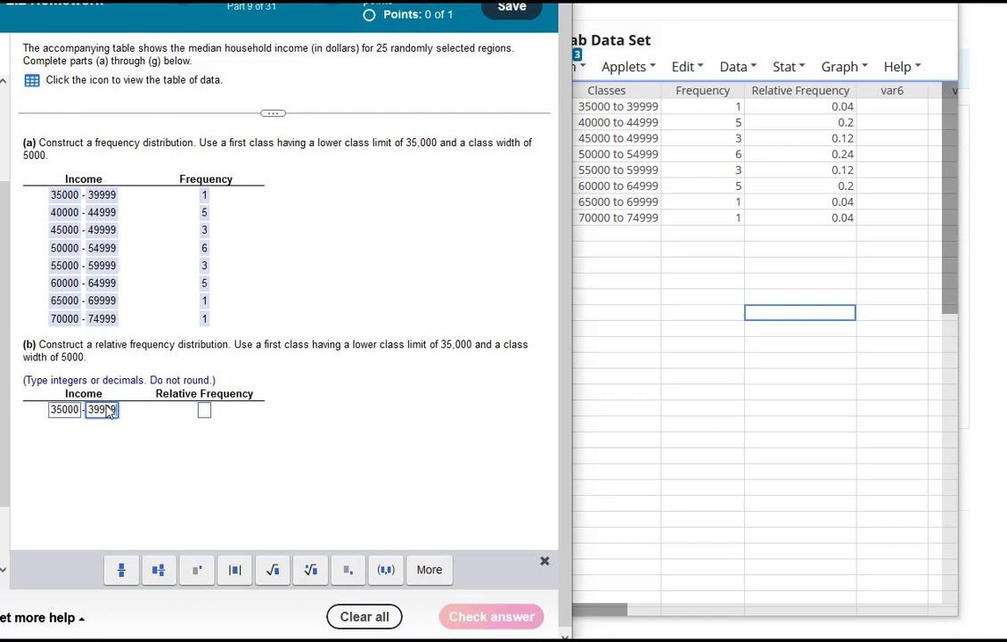
left_click(204, 410)
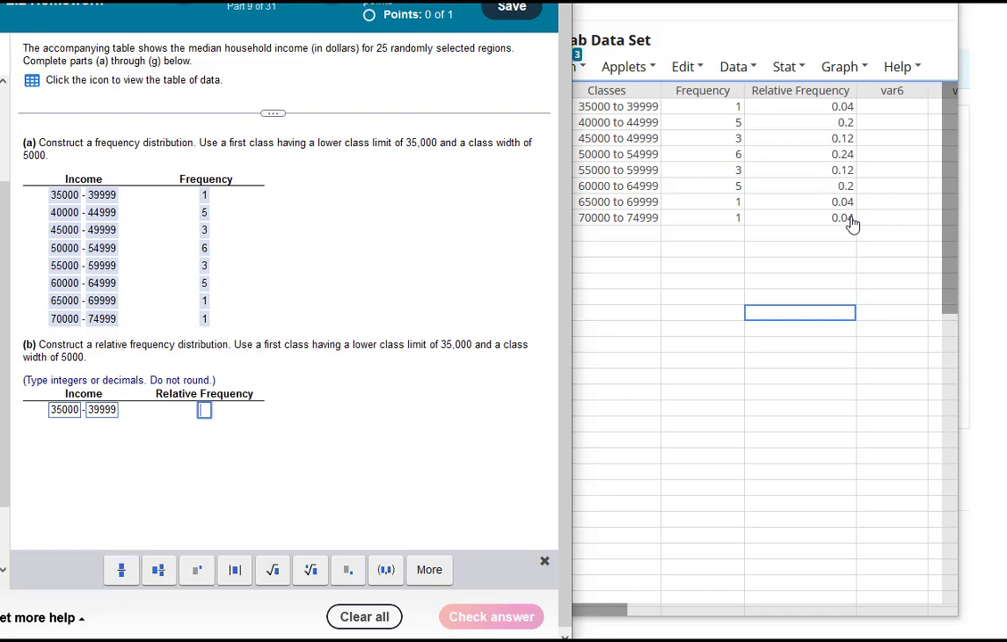
type("0.04")
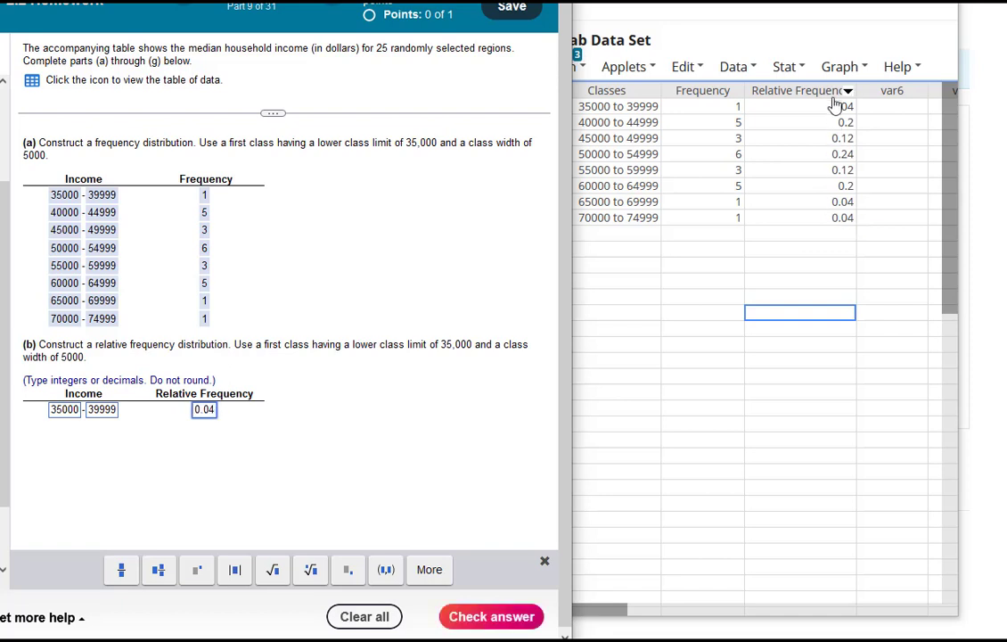
left_click(491, 623)
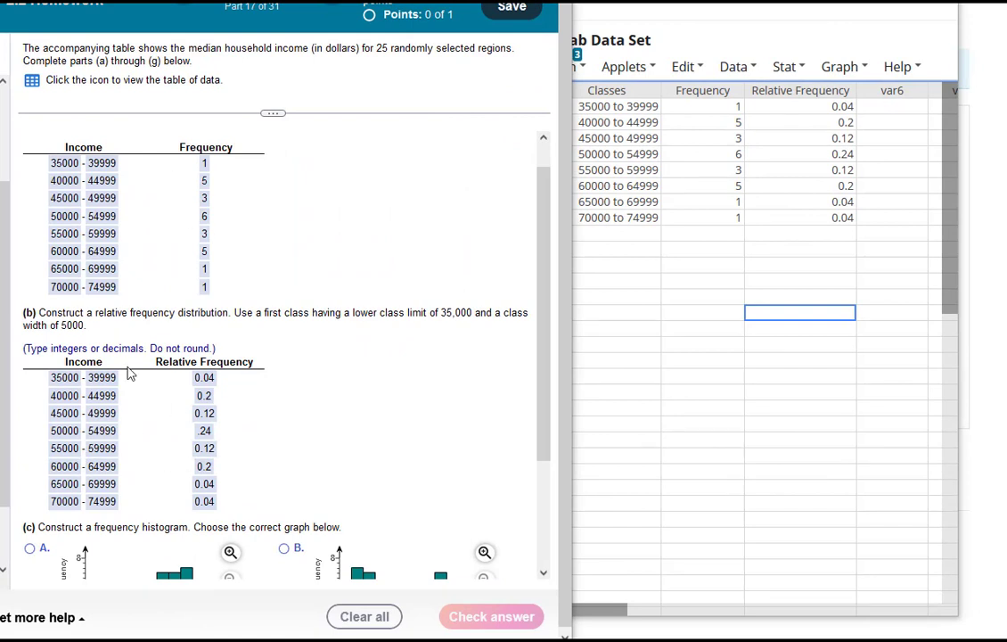
Check the raw income data, scroll to the part (c) histogram choices, then return to StatCrunch
left_click(32, 80)
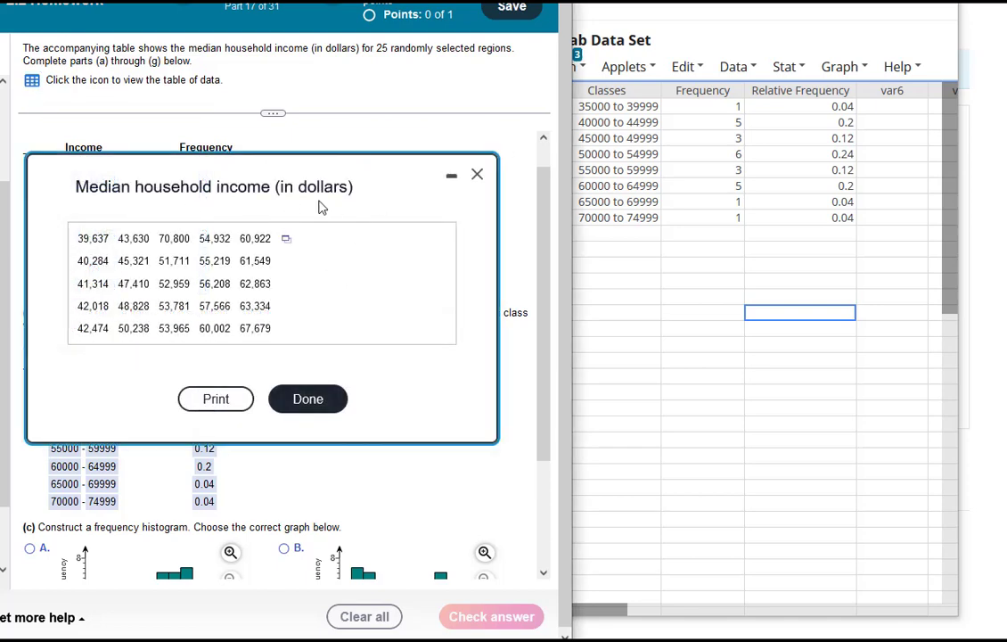
left_click(477, 176)
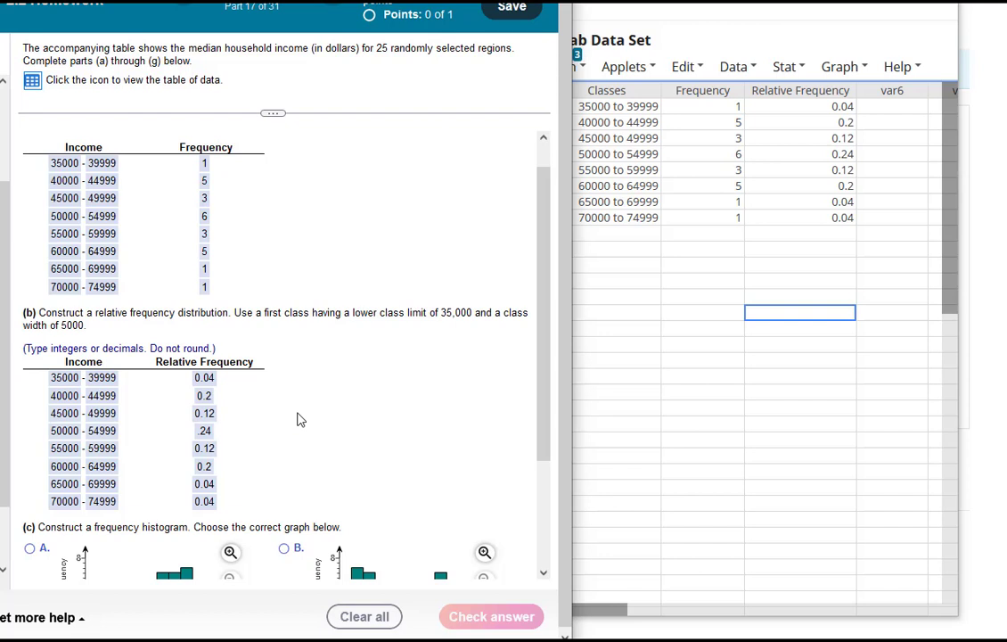
scroll(281, 347, "down", 3)
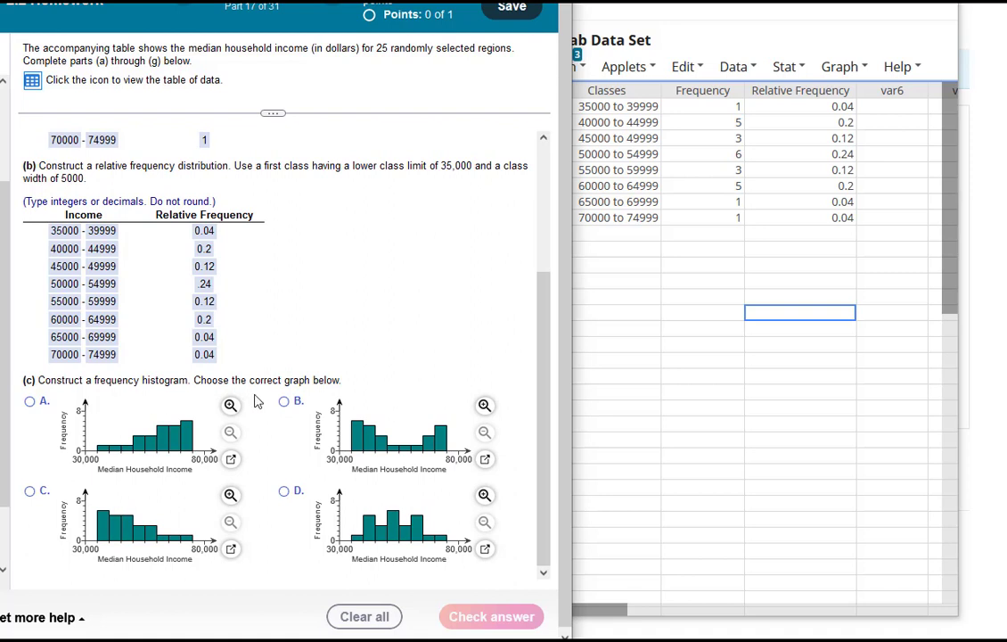
scroll(178, 383, "down", 1)
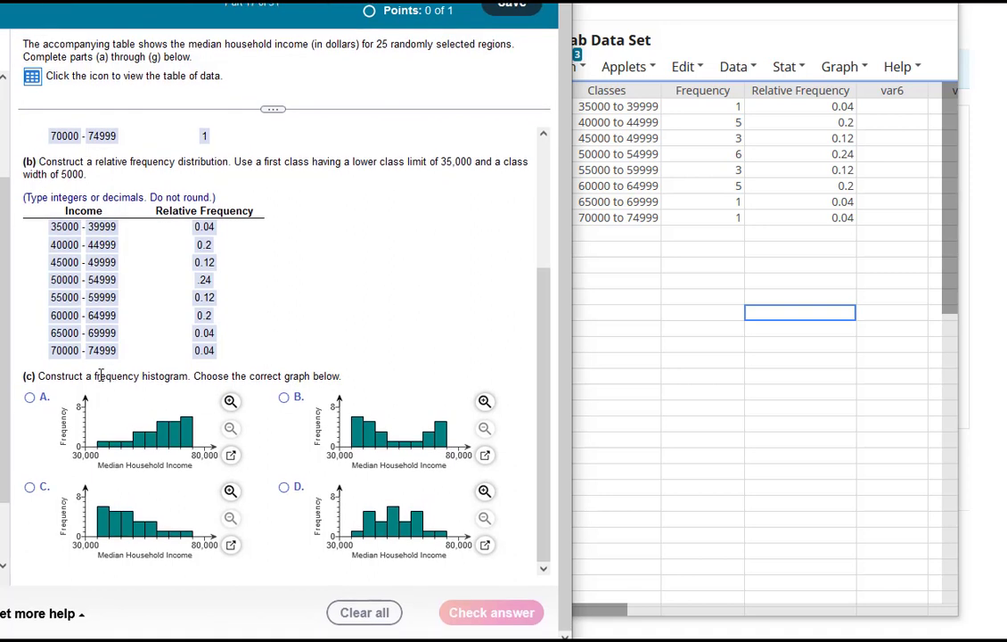
left_click_drag(94, 376, 144, 375)
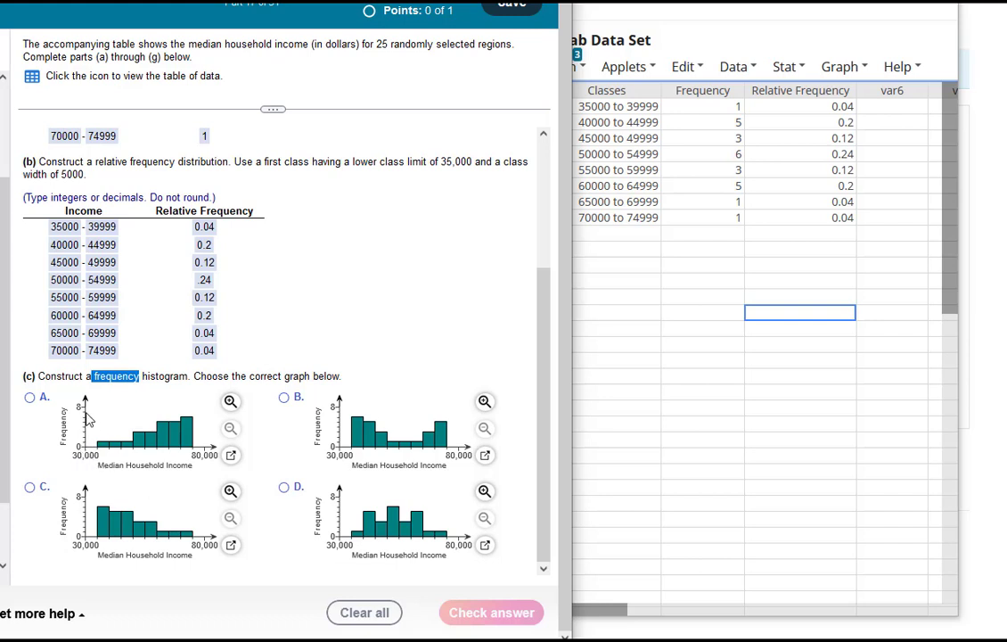
left_click(129, 359)
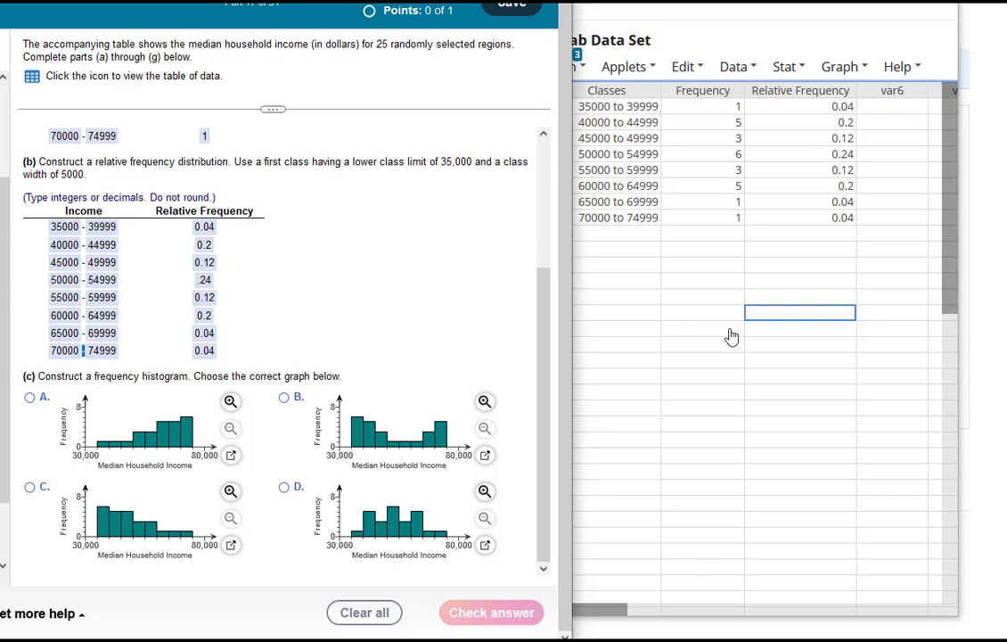
left_click(685, 315)
left_click(785, 67)
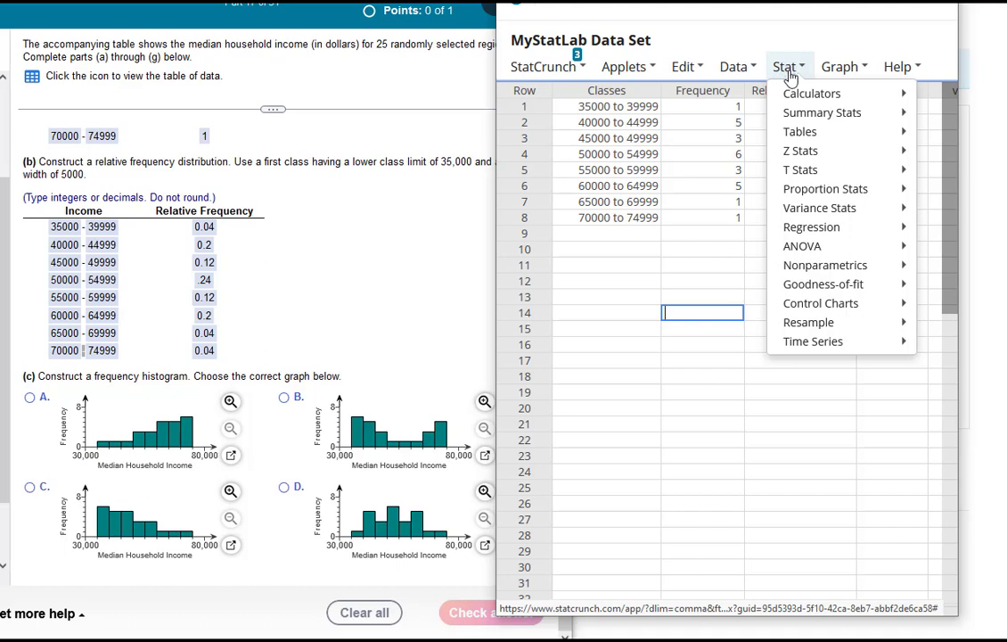
Start a Graph > Histogram of var1 with type Frequency and scroll to Compute!
mouse_move(811, 138)
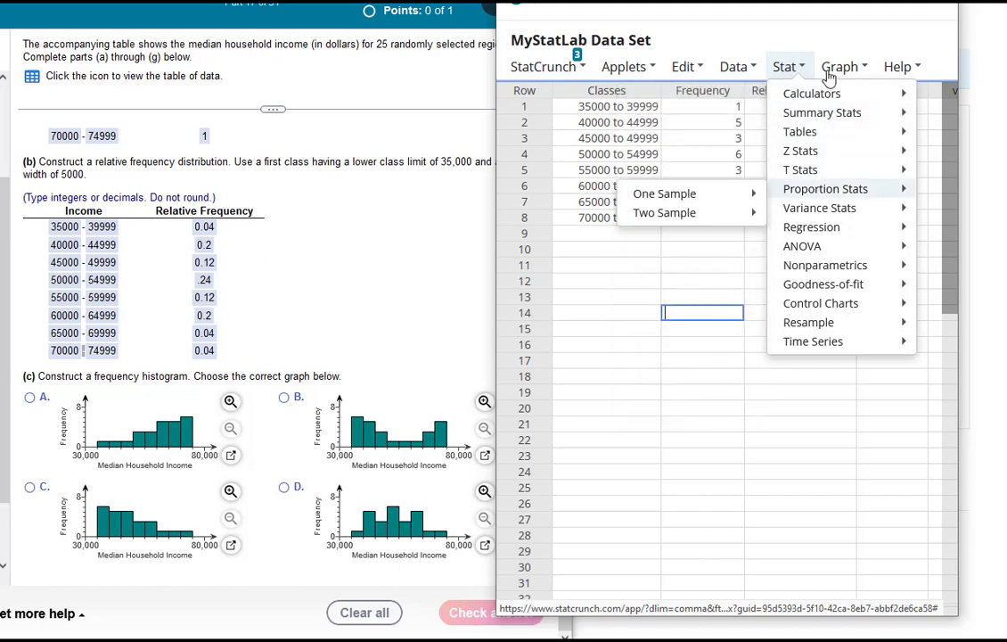
left_click(840, 67)
left_click(849, 149)
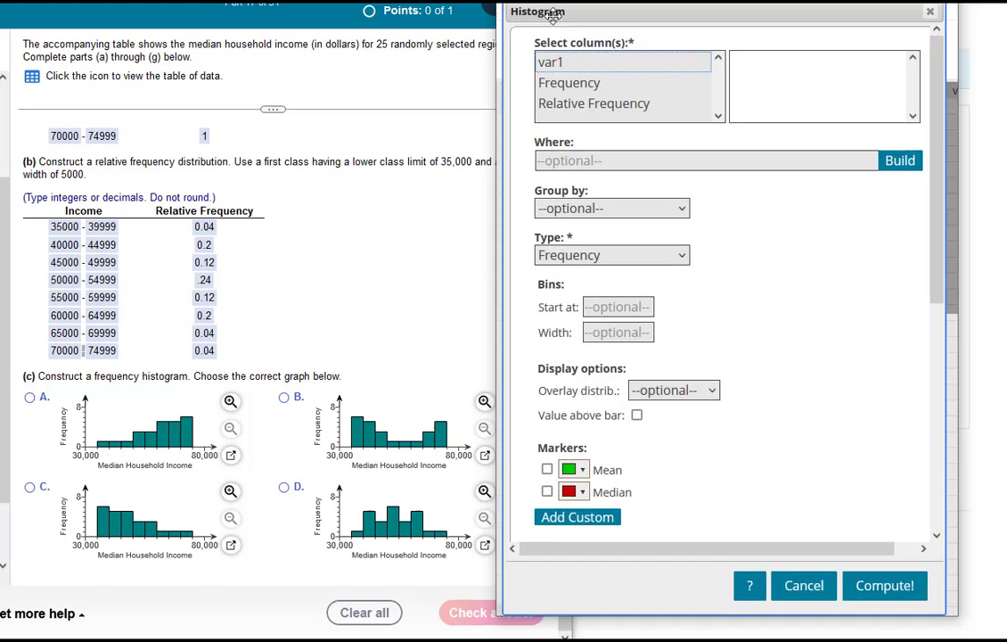
left_click(545, 63)
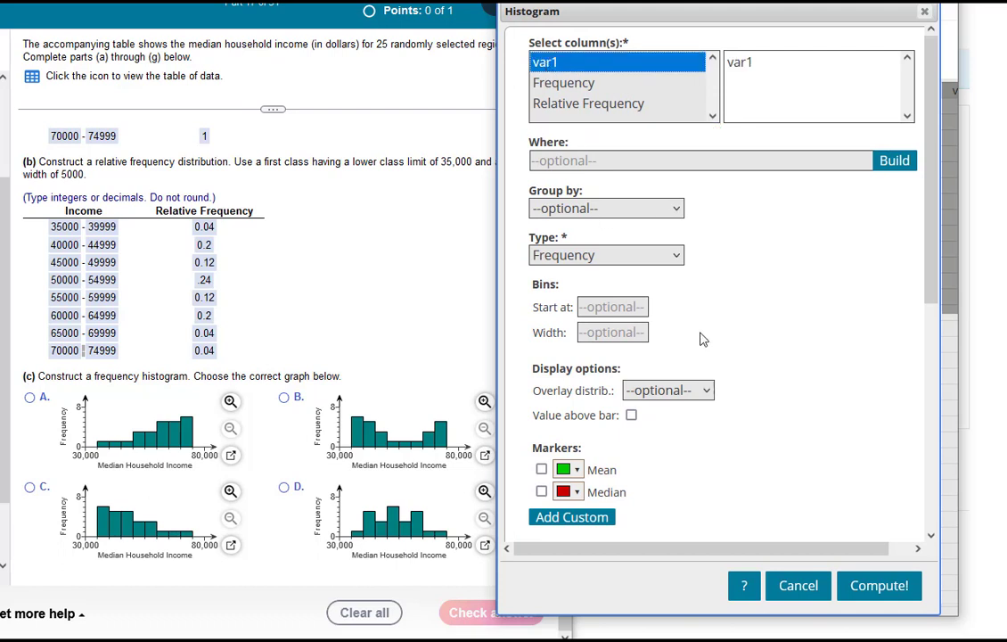
left_click(642, 259)
left_click(629, 288)
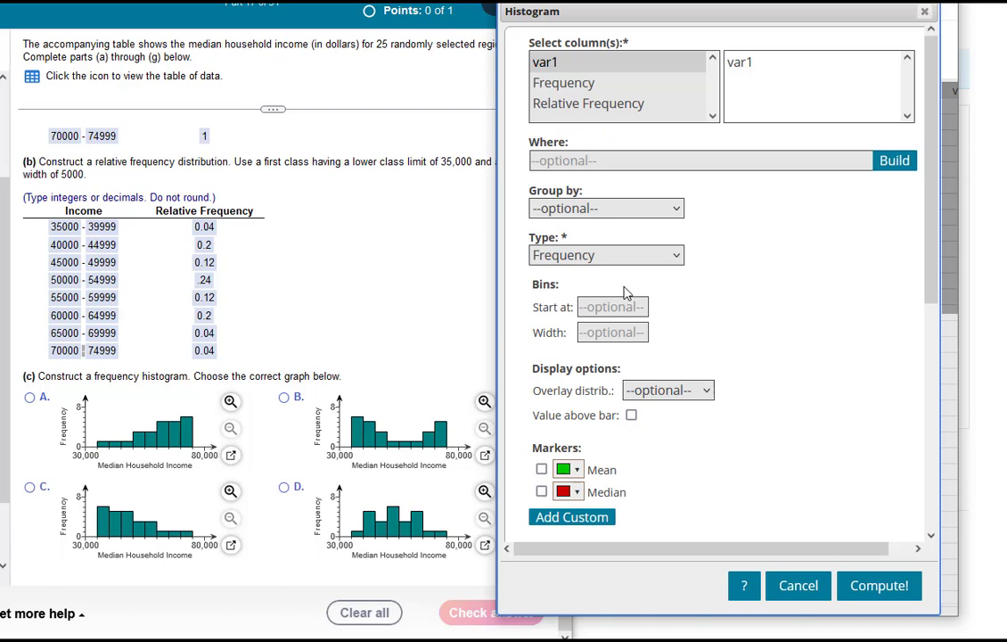
scroll(699, 259, "down", 2)
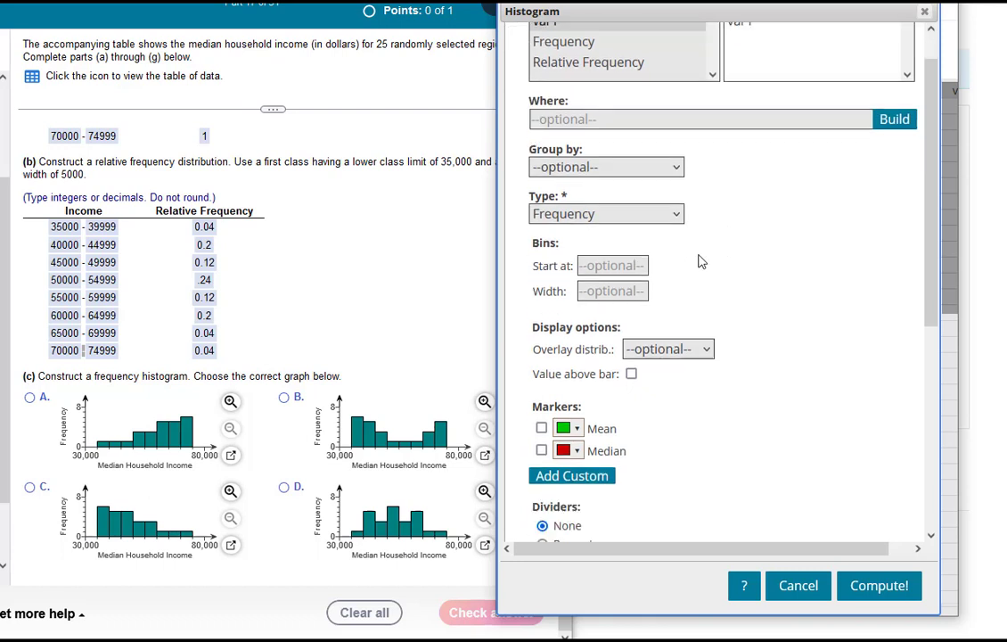
scroll(636, 261, "down", 2)
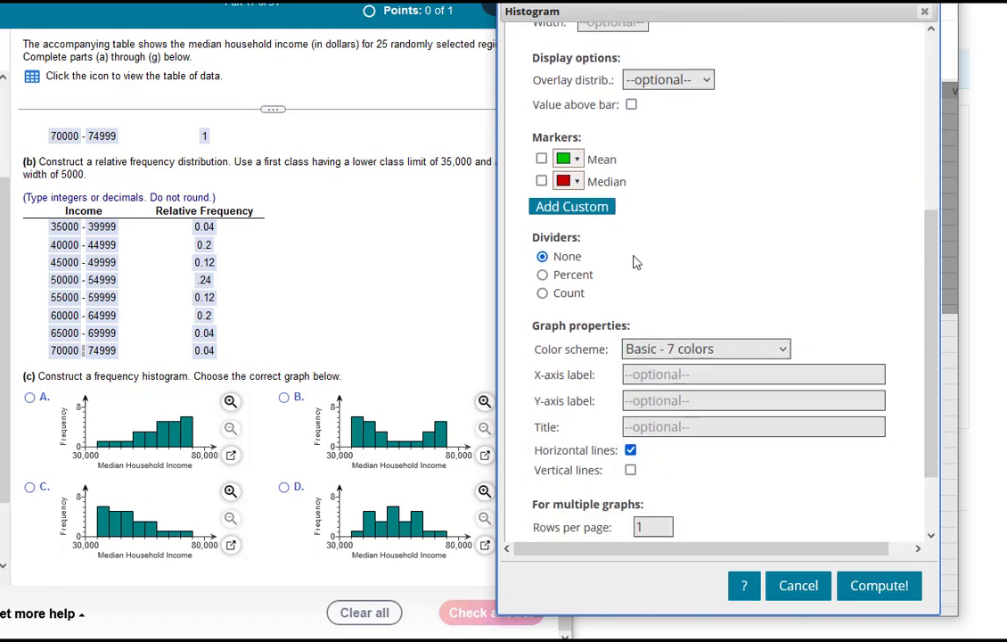
scroll(626, 249, "down", 1)
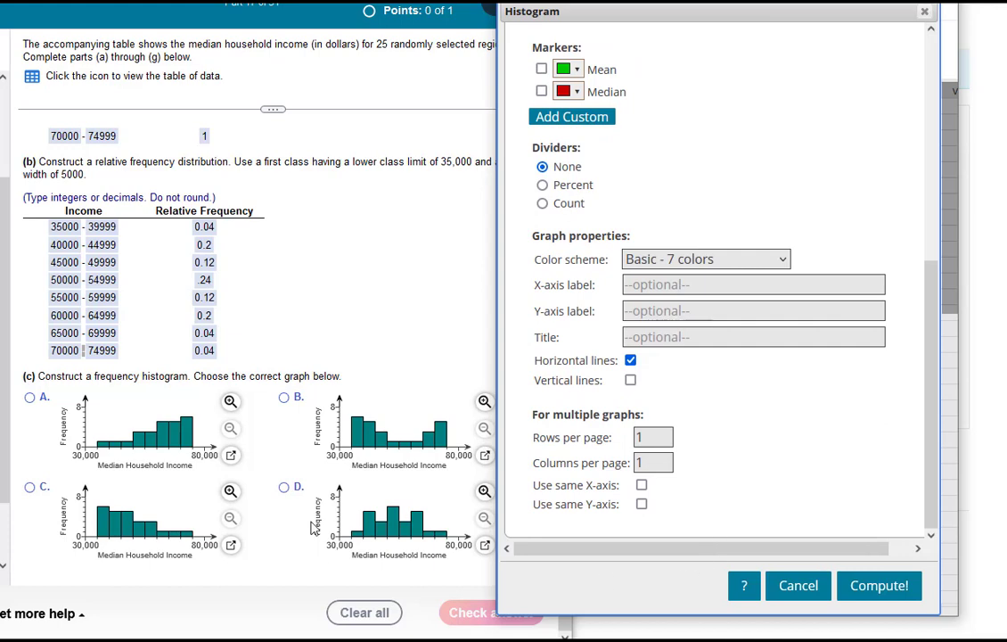
Draw the var1 frequency histogram and arrange it beside enlarged answer graph A
left_click(878, 586)
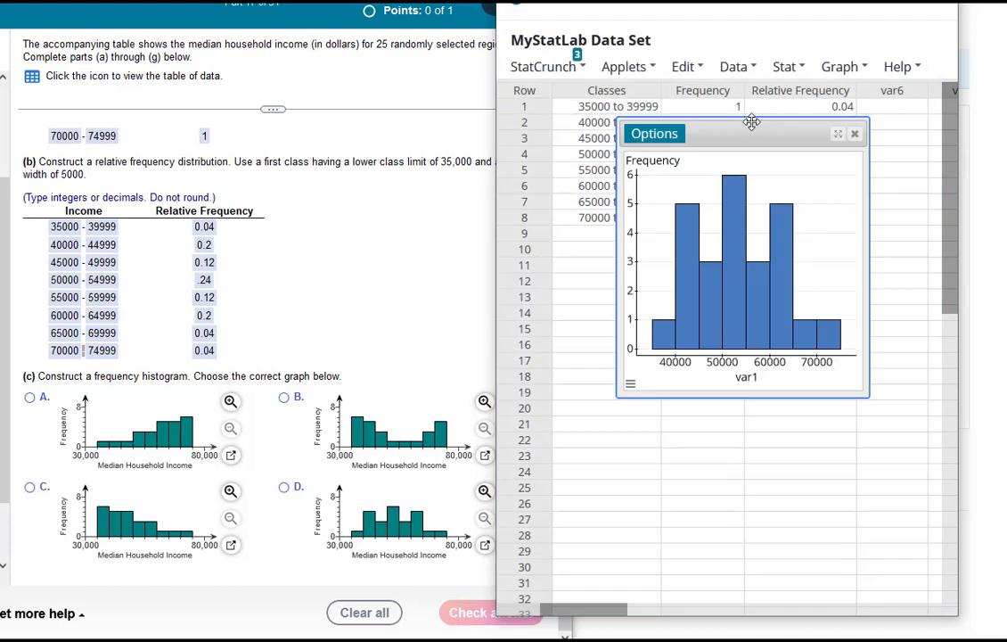
left_click_drag(751, 122, 735, 203)
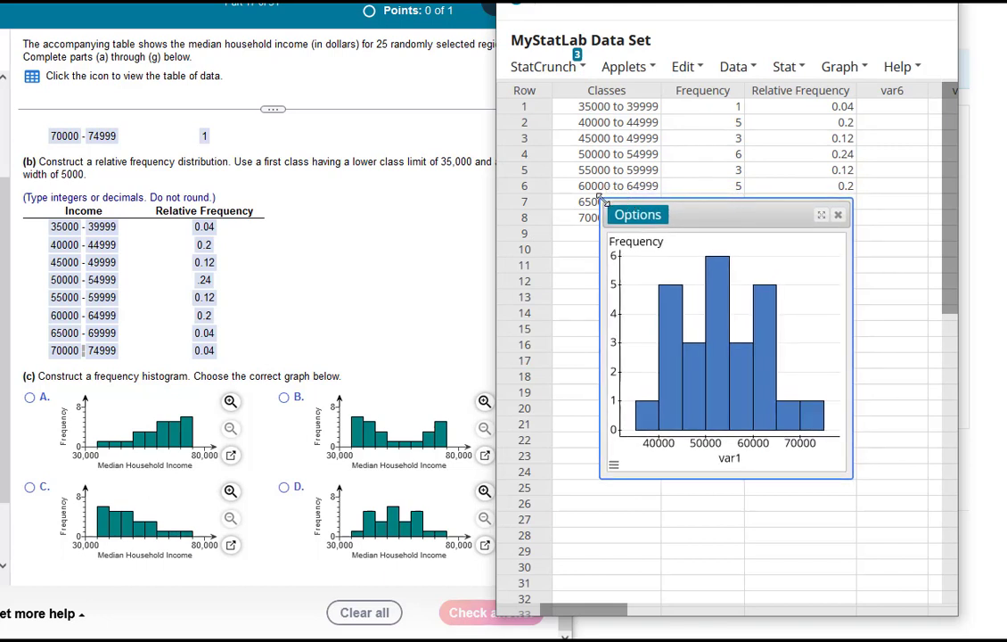
left_click_drag(603, 202, 527, 253)
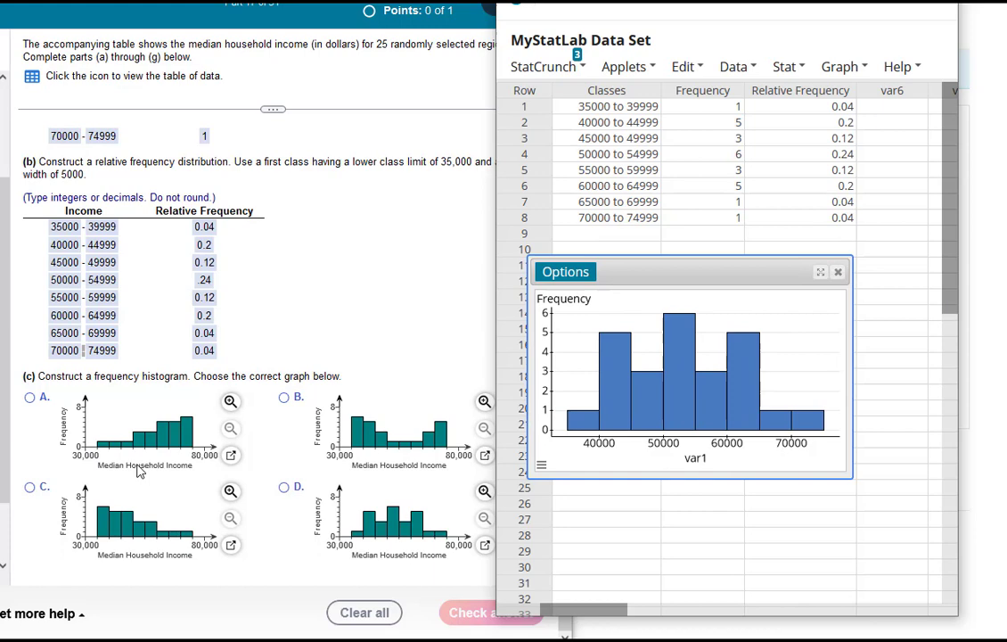
left_click(231, 454)
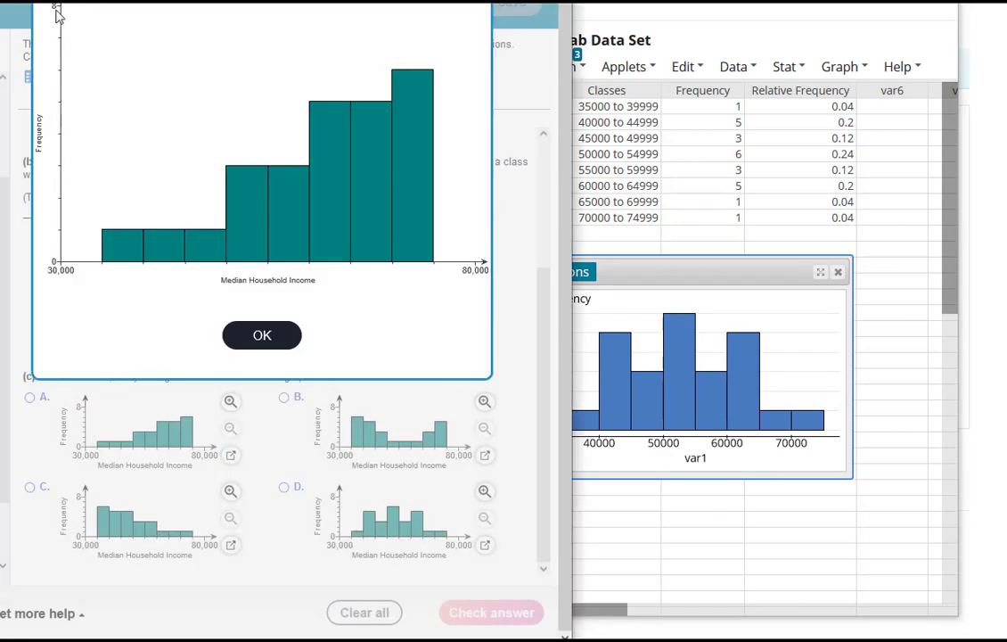
left_click_drag(731, 270, 791, 264)
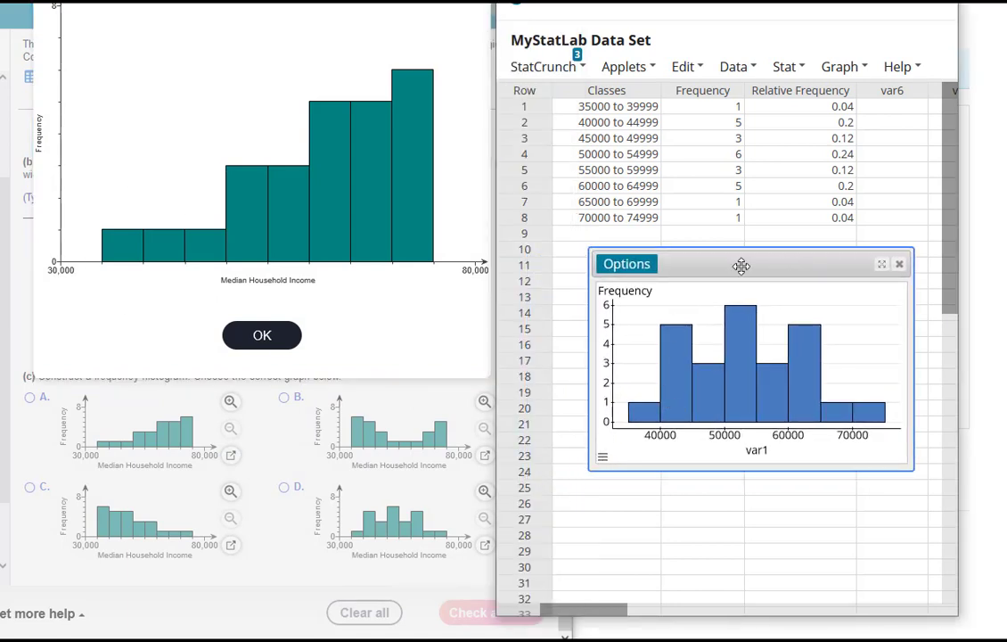
Set the histogram's vertical axis maximum to 8, then enlarge answer graph A again
left_click(603, 457)
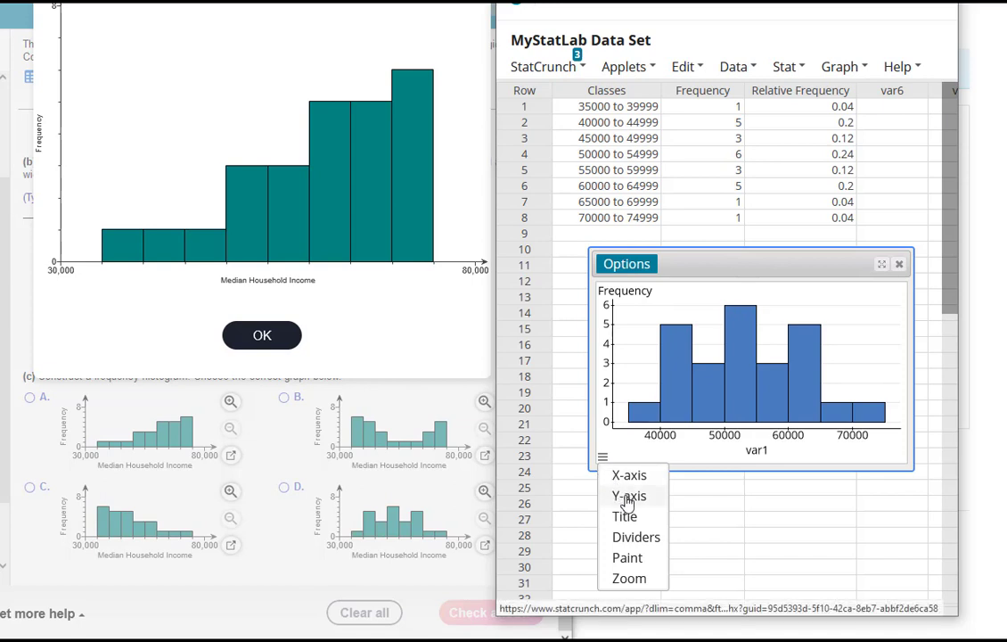
left_click(628, 497)
double_click(563, 186)
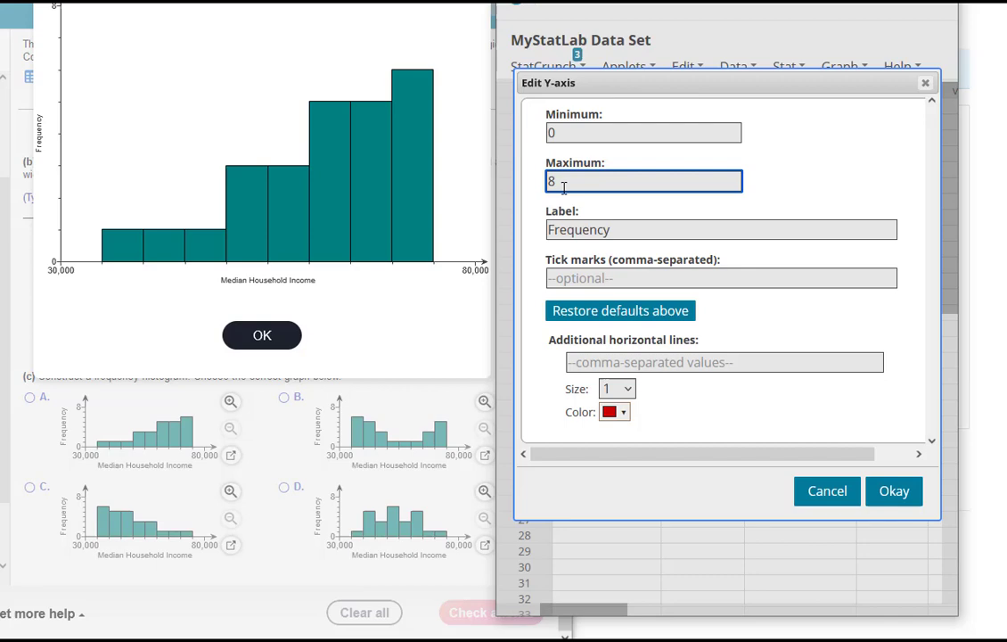
left_click(319, 53)
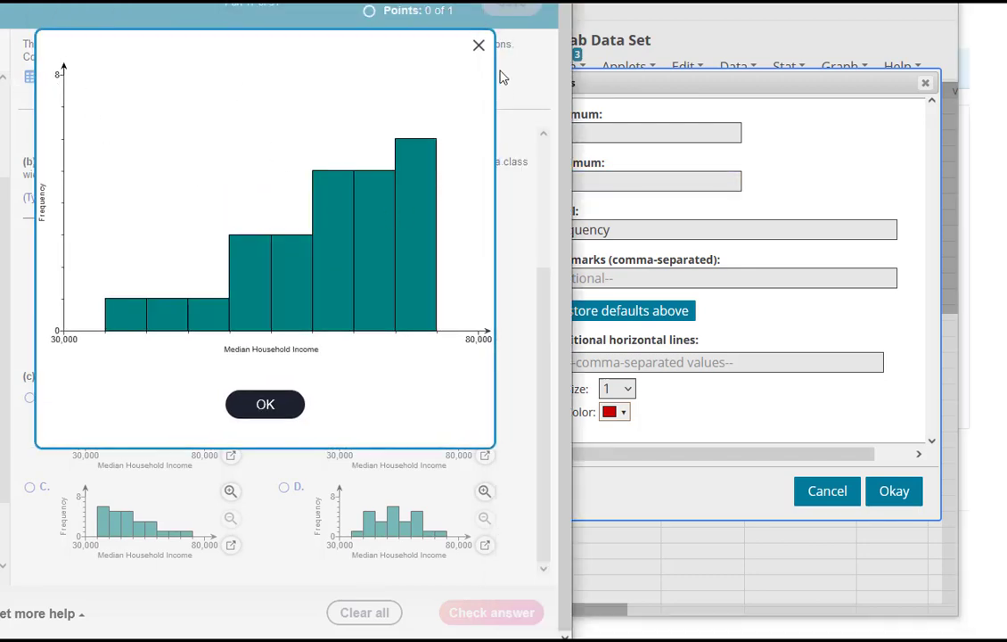
left_click(479, 45)
left_click(707, 408)
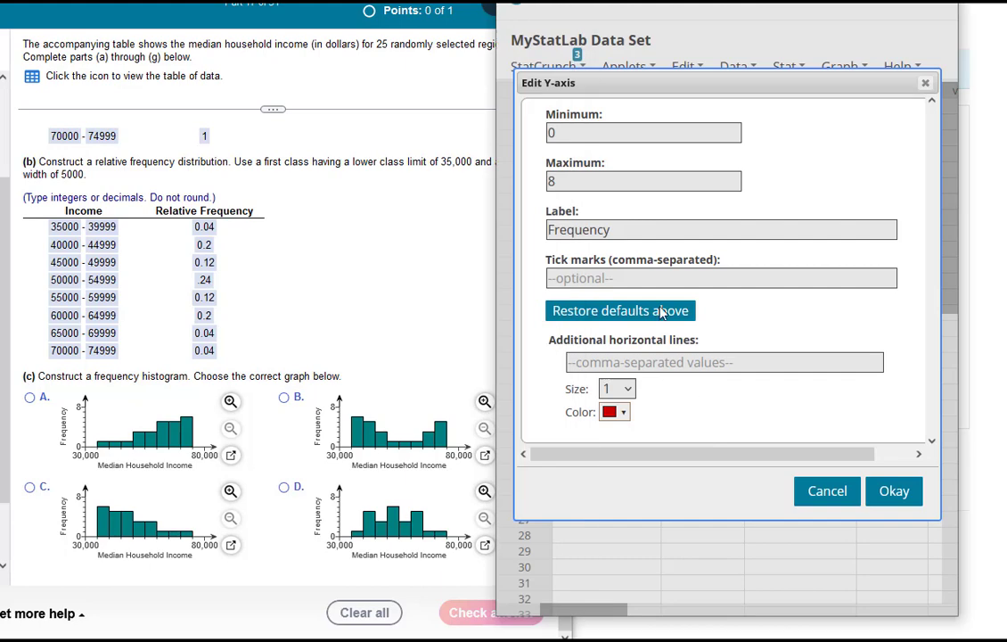
left_click(887, 493)
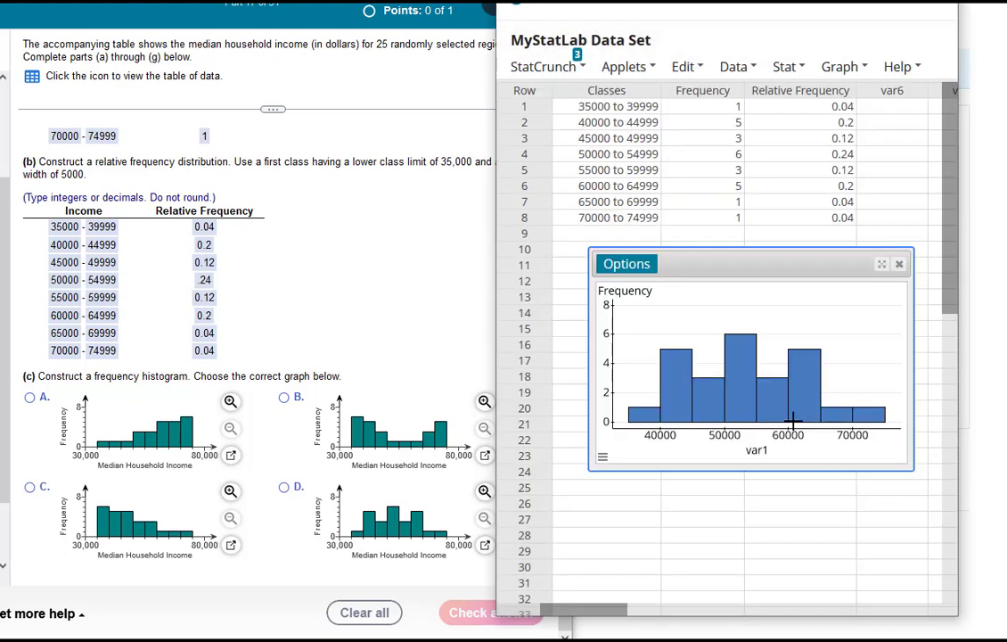
left_click(230, 457)
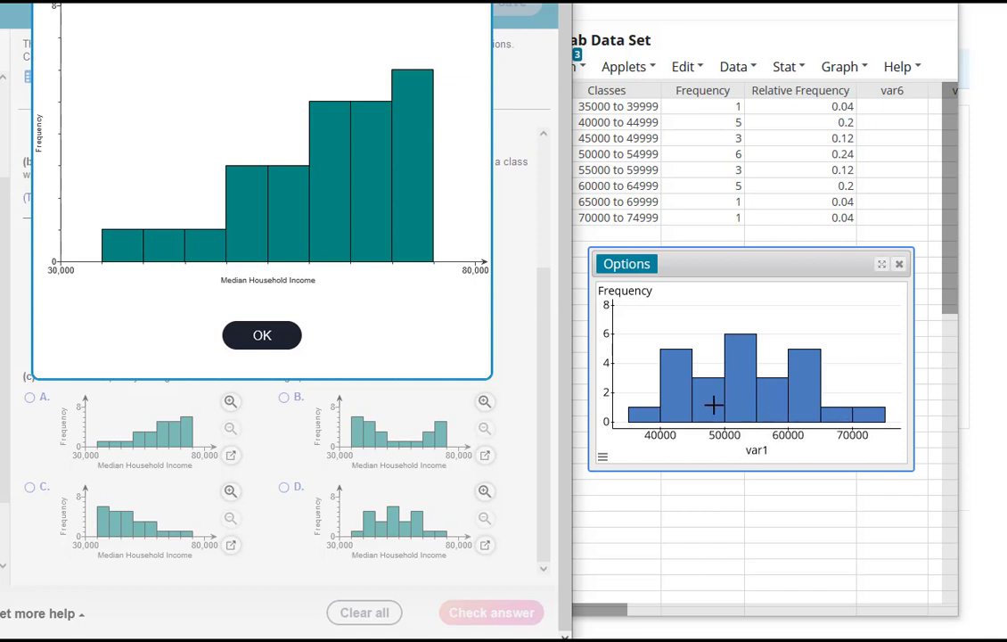
Widen the histogram window and set its horizontal axis from 30000 to 80000
left_click(714, 265)
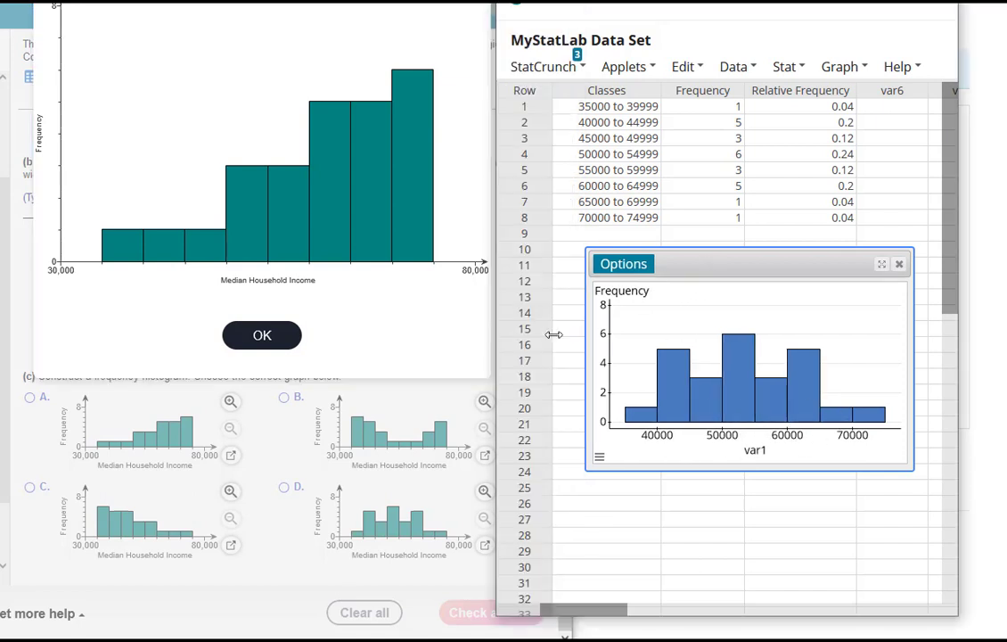
left_click_drag(554, 334, 496, 334)
left_click_drag(912, 387, 999, 378)
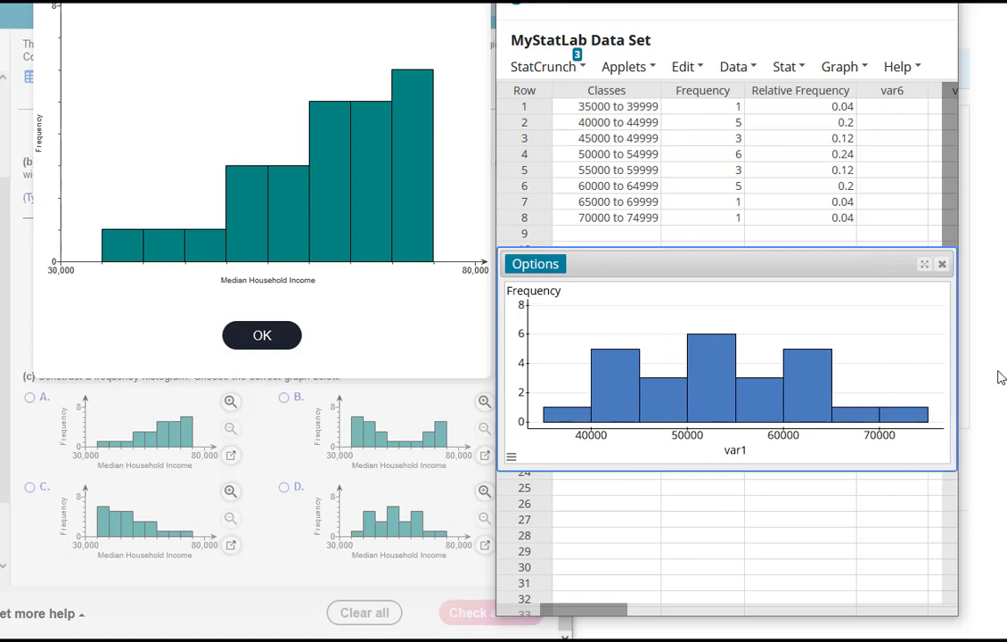
left_click(511, 457)
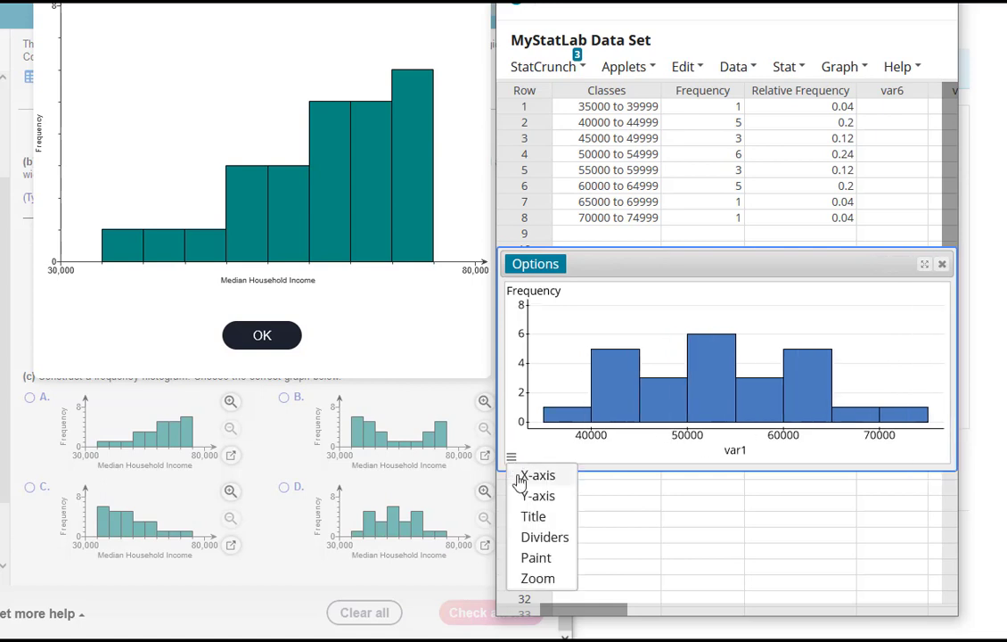
left_click(520, 481)
left_click_drag(591, 134, 543, 133)
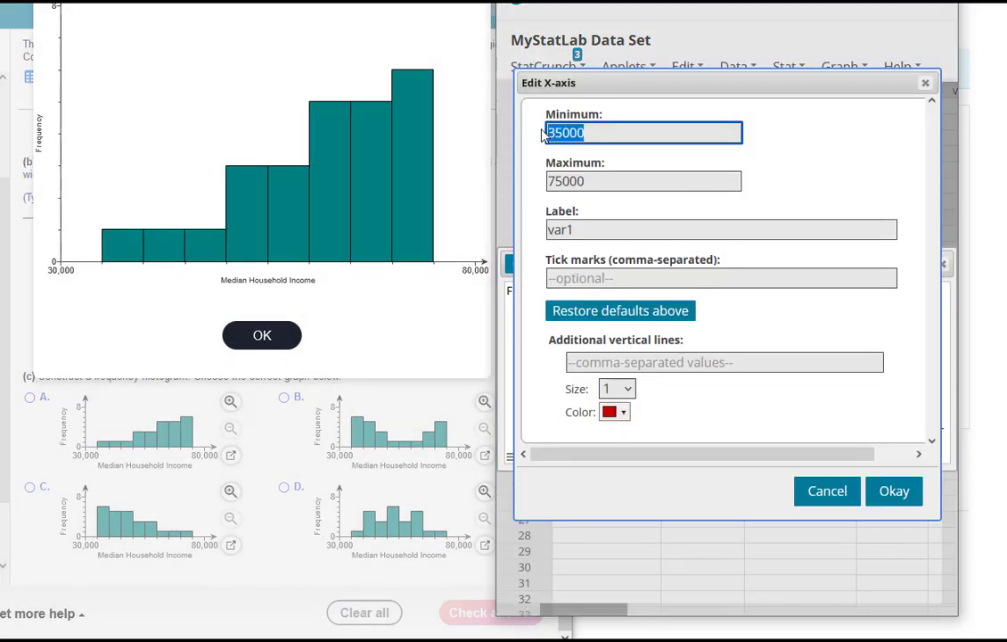
type("3")
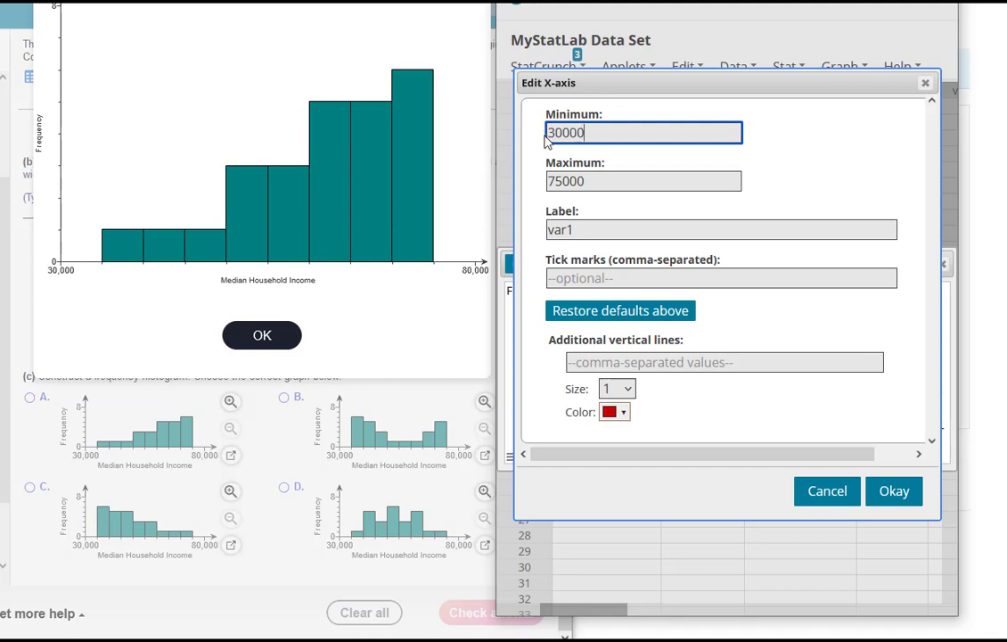
type("0000")
left_click(596, 177)
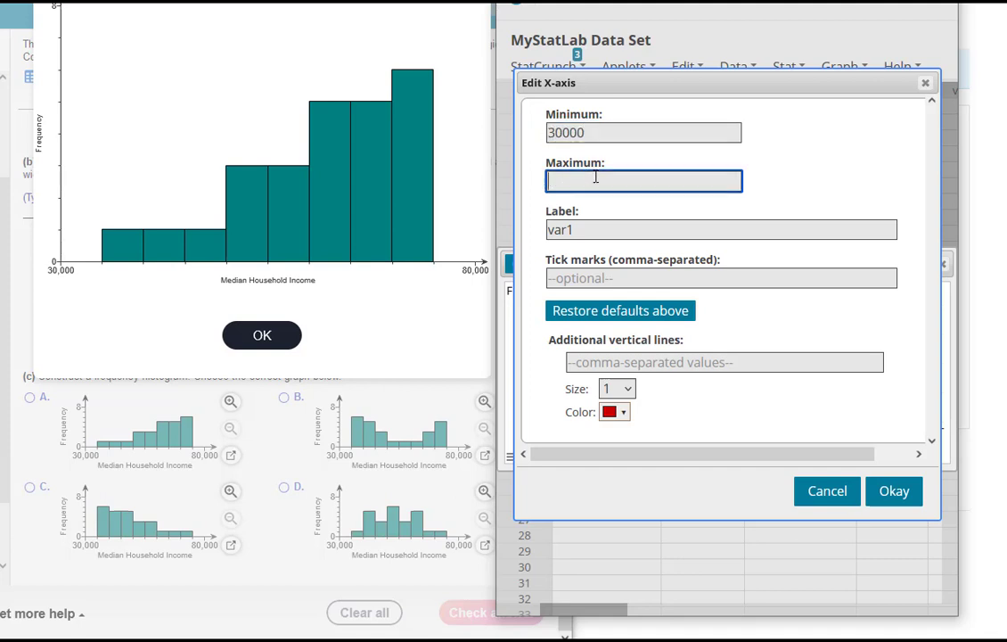
type("80000")
left_click(898, 493)
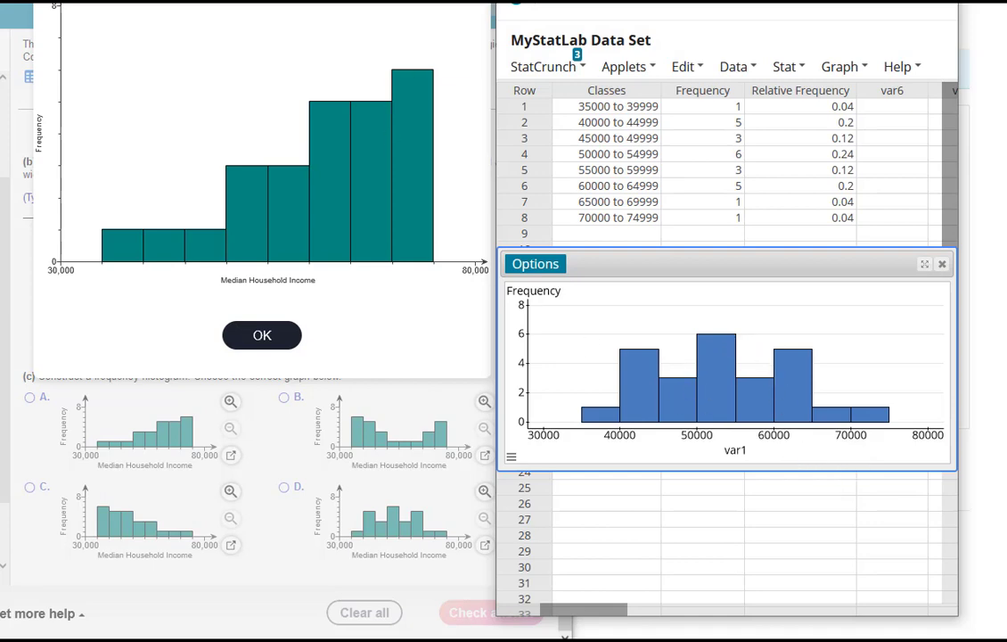
left_click(262, 335)
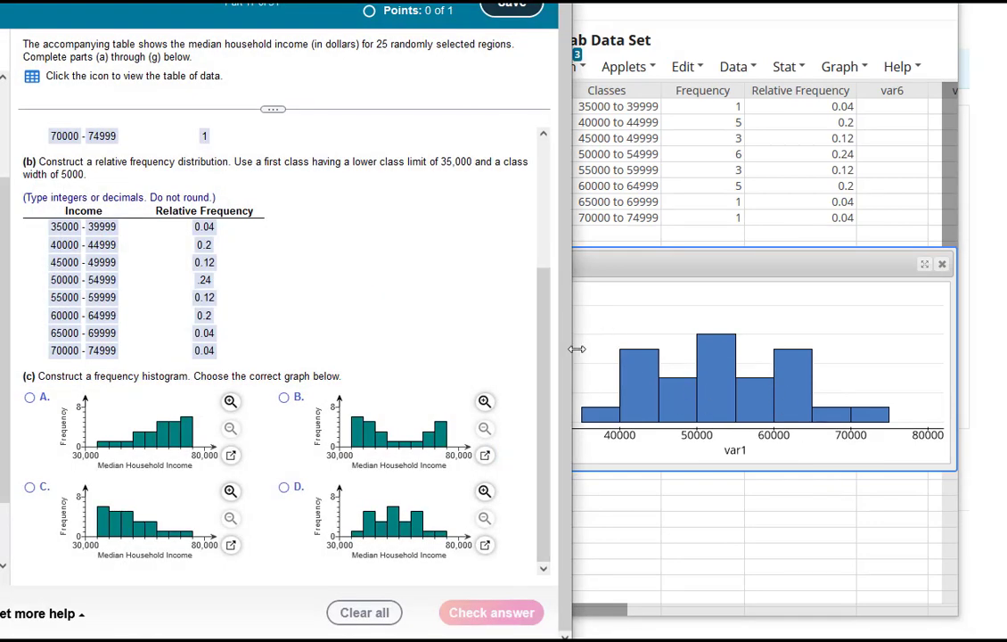
left_click_drag(577, 348, 504, 349)
Shrink the histogram window, then submit graph D for part (c) and dismiss the confirmation
left_click(692, 268)
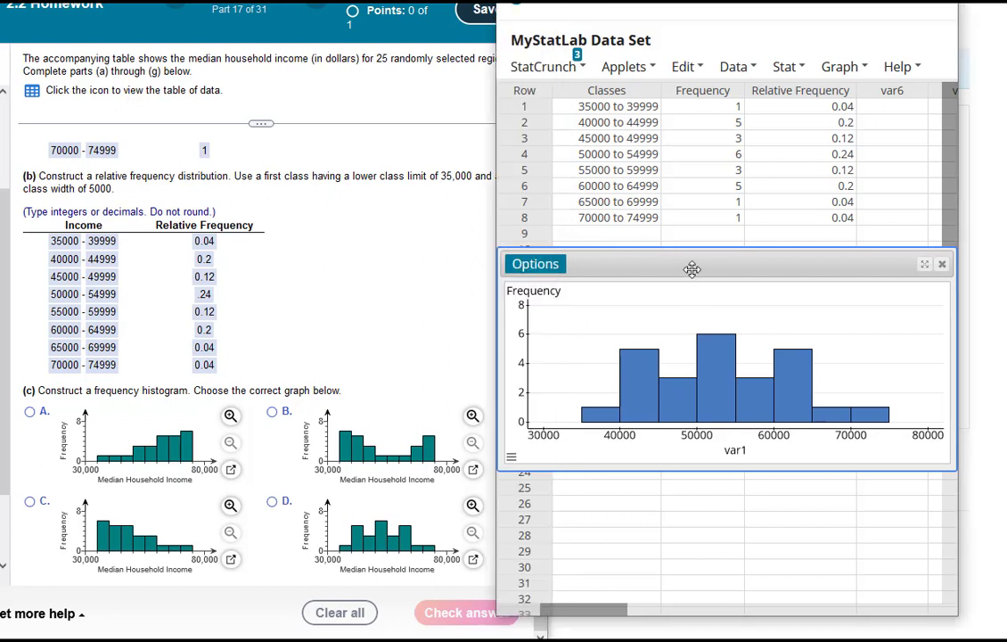
left_click_drag(499, 251, 629, 275)
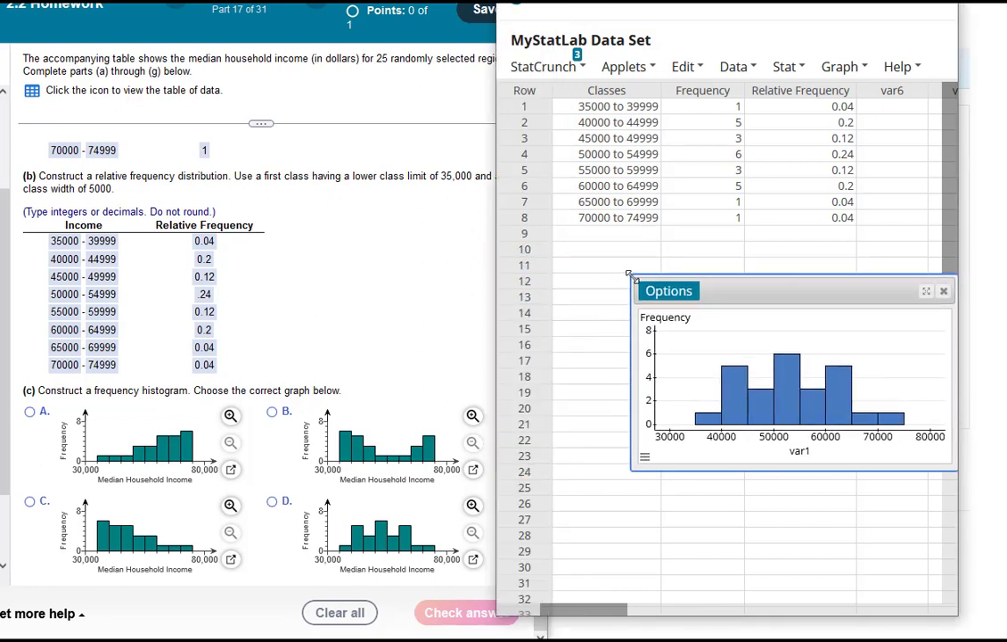
left_click(275, 504)
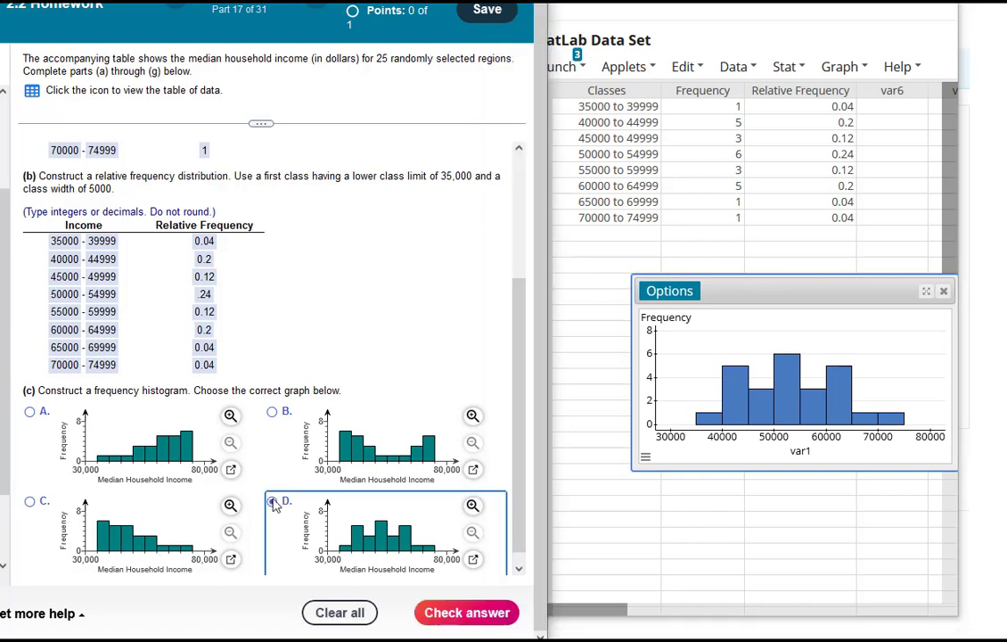
left_click(467, 613)
left_click(271, 326)
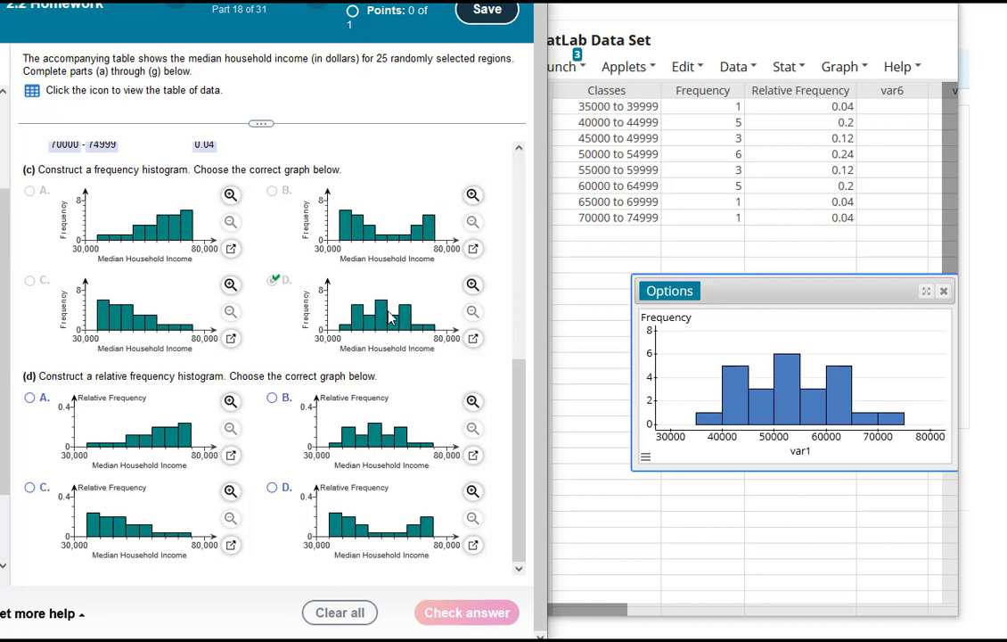
Choose graph B for part (d) and enlarge it for a closer look
left_click(273, 398)
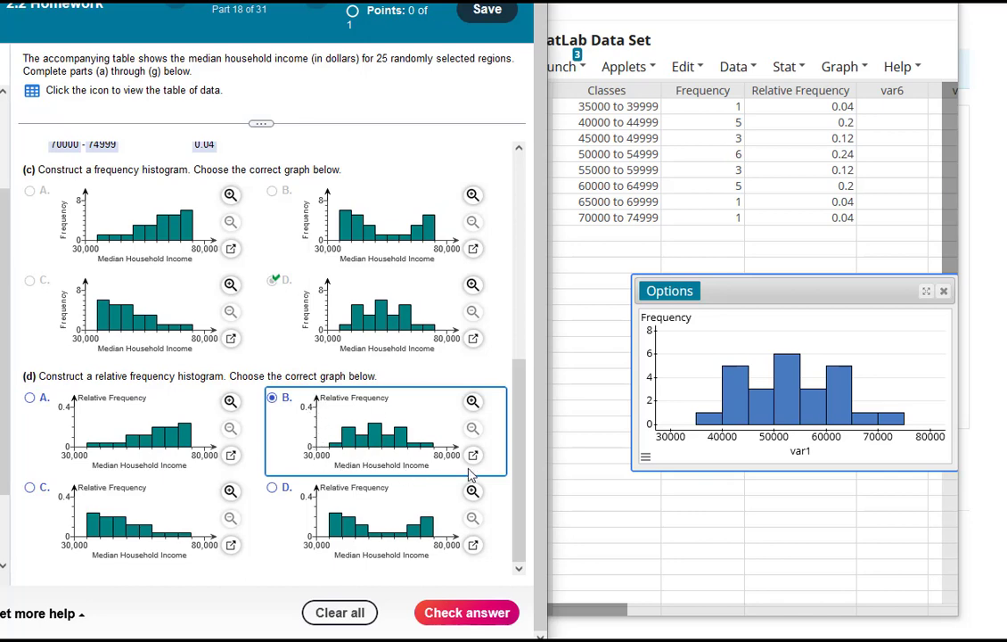
left_click(473, 455)
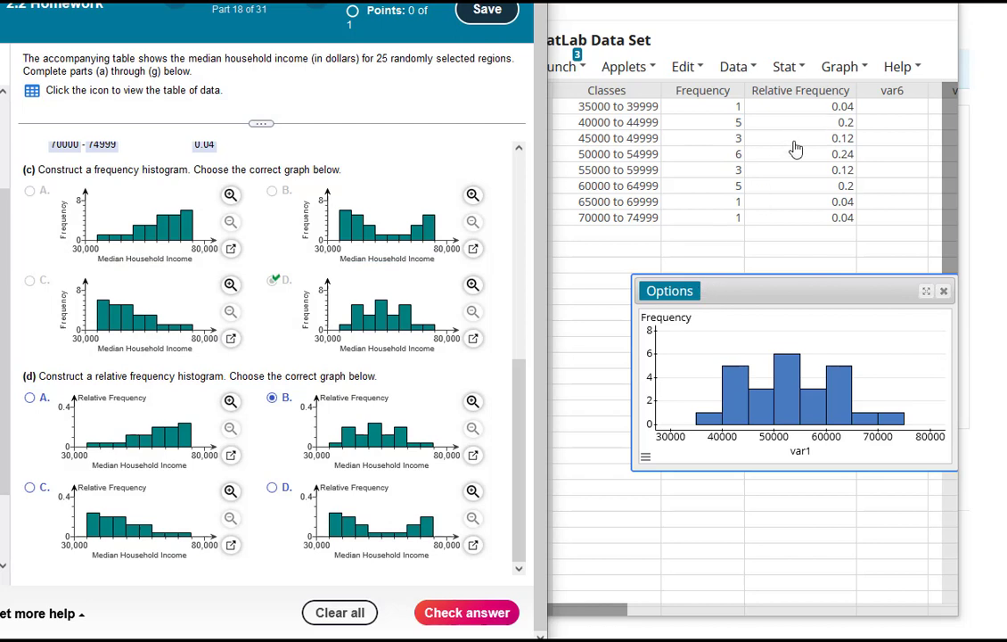
left_click(838, 67)
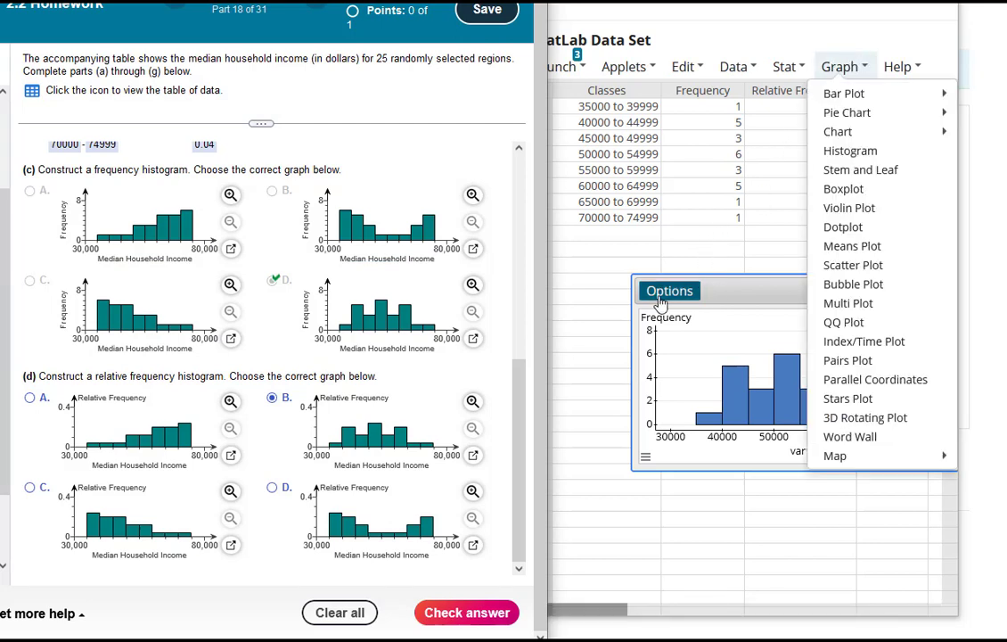
left_click_drag(739, 303, 635, 142)
Redraw the var1 histogram with type Relative Frequency
left_click(635, 140)
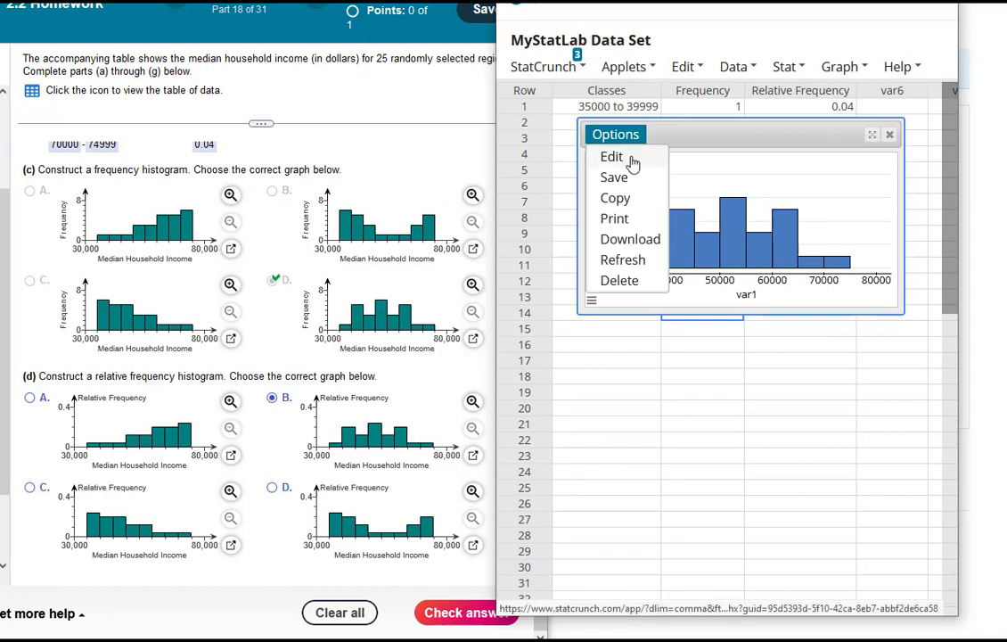
left_click(632, 159)
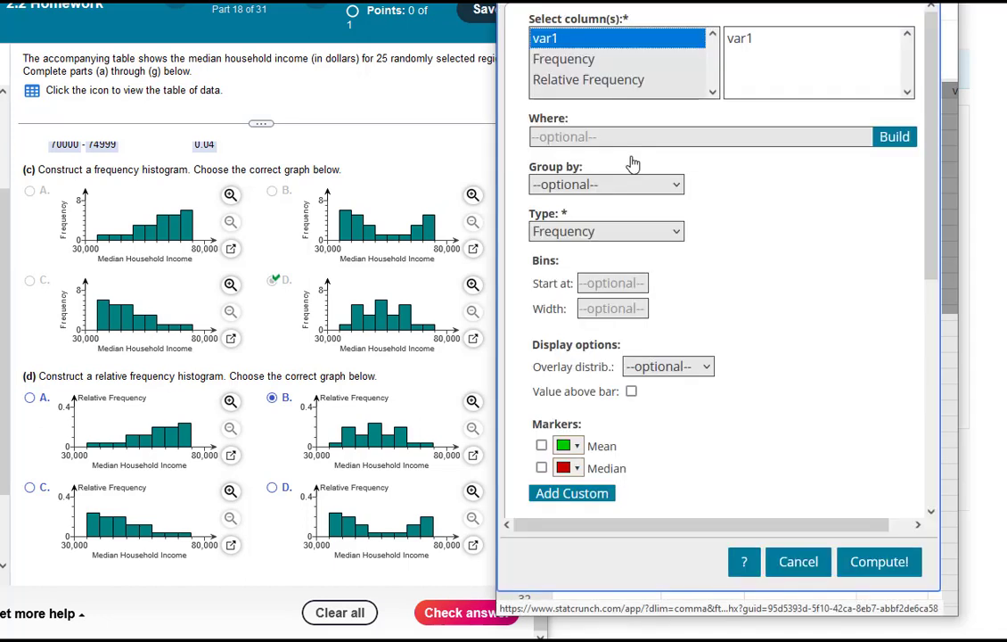
left_click(586, 234)
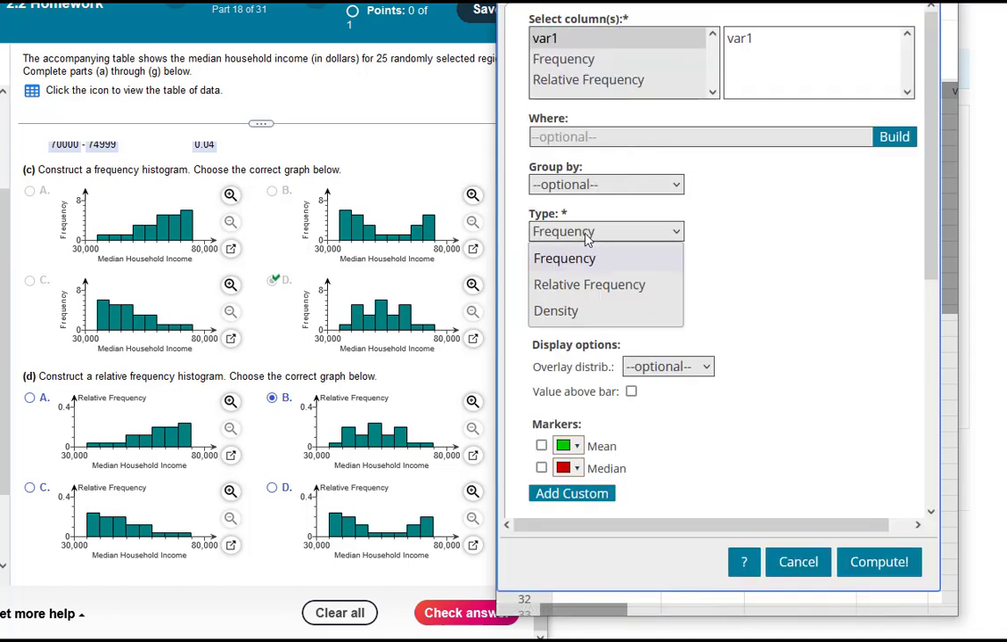
left_click(588, 285)
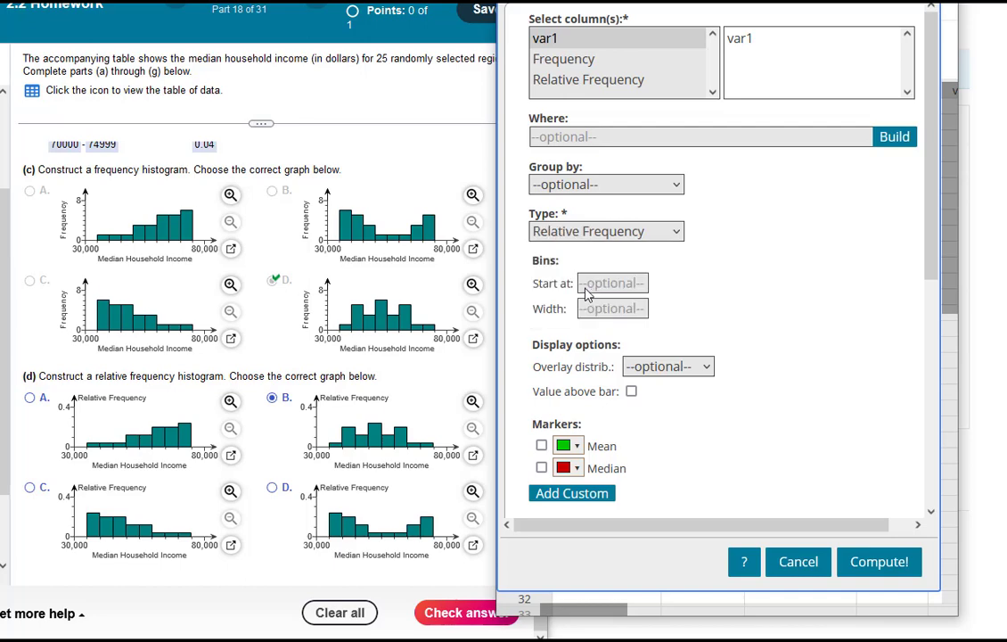
left_click(879, 562)
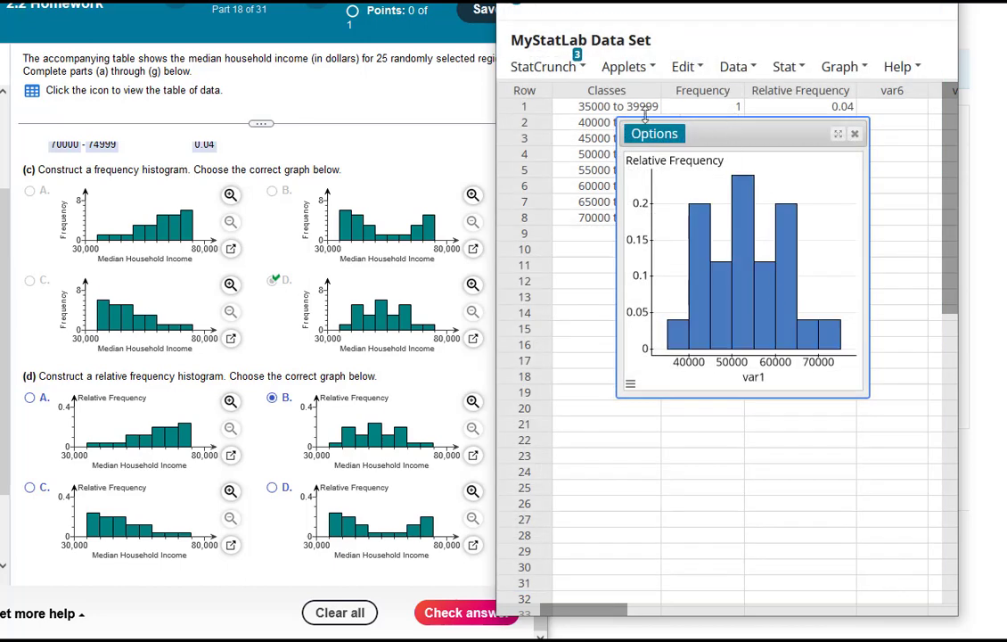
left_click_drag(621, 120, 594, 218)
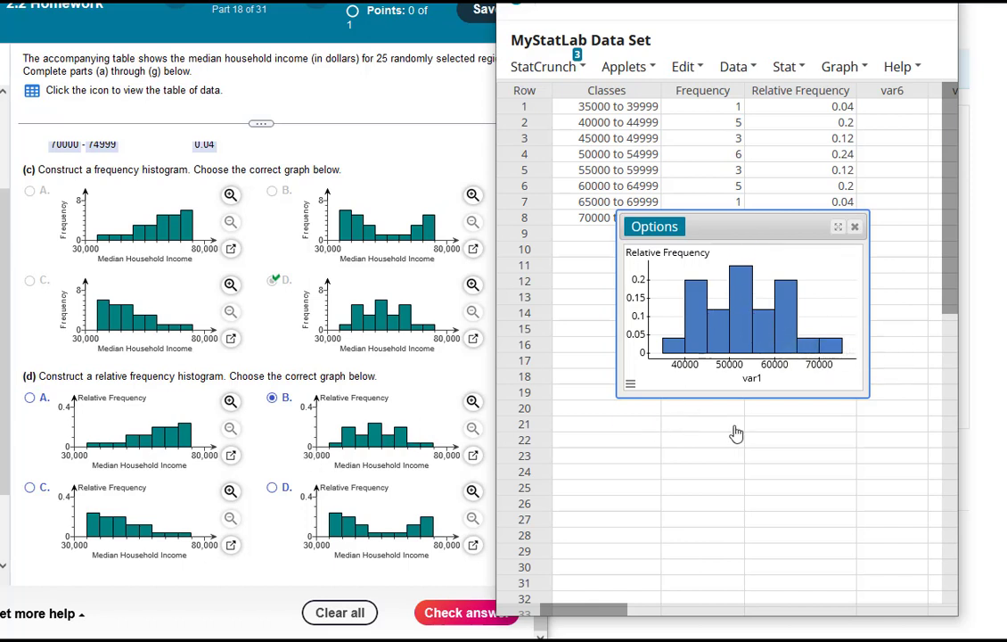
Set the relative frequency histogram's vertical axis to run from 0 to 0.4
left_click(631, 384)
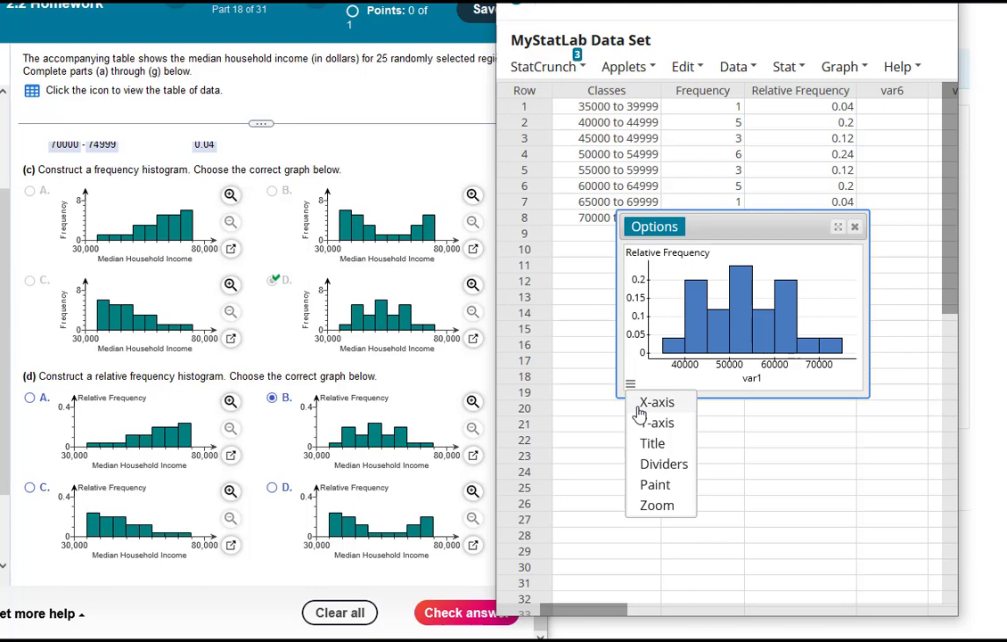
left_click(654, 424)
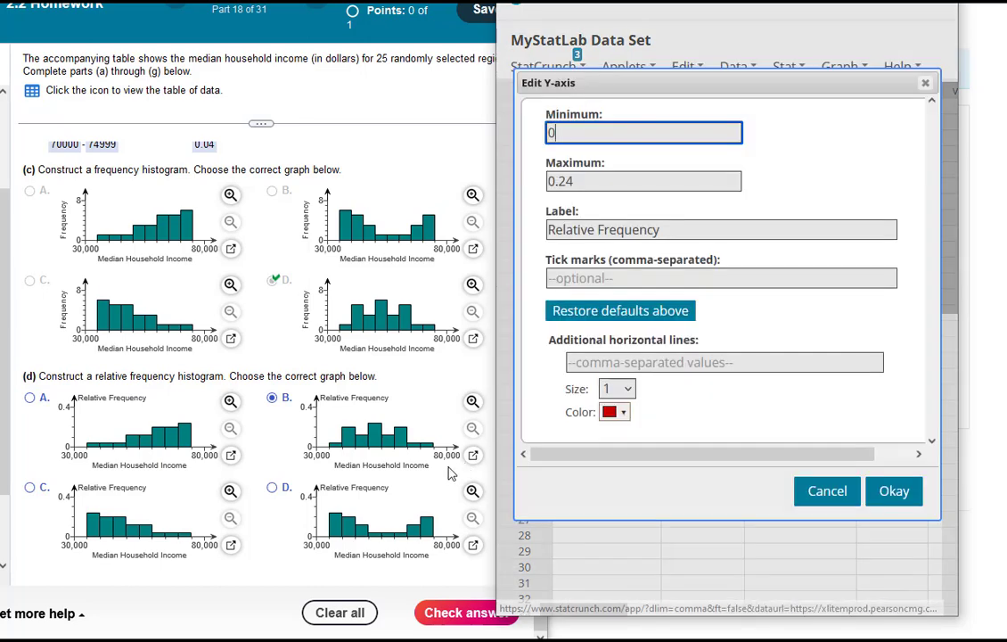
left_click(473, 454)
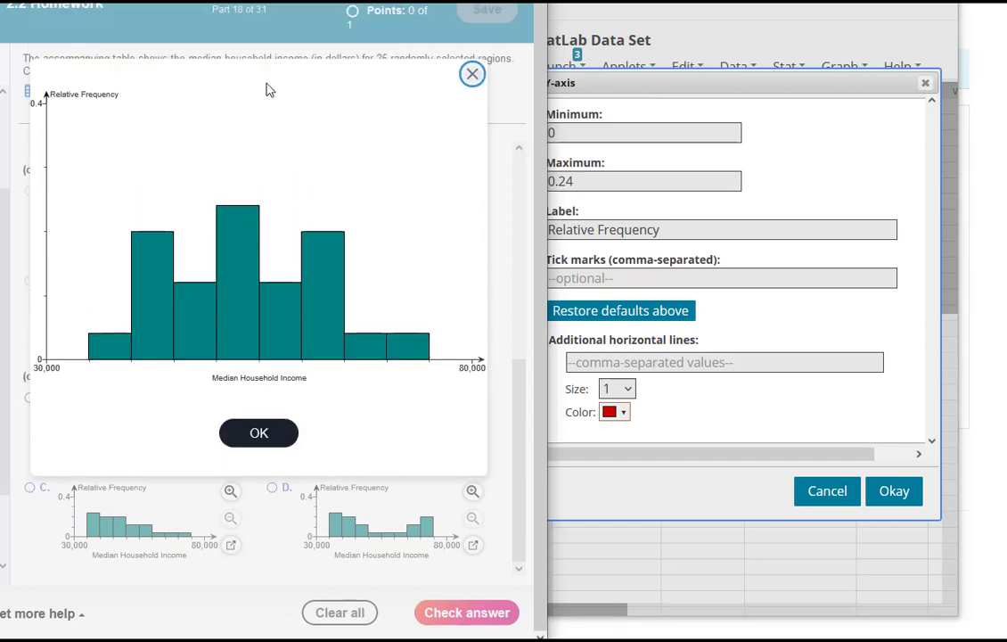
left_click(265, 434)
left_click(638, 183)
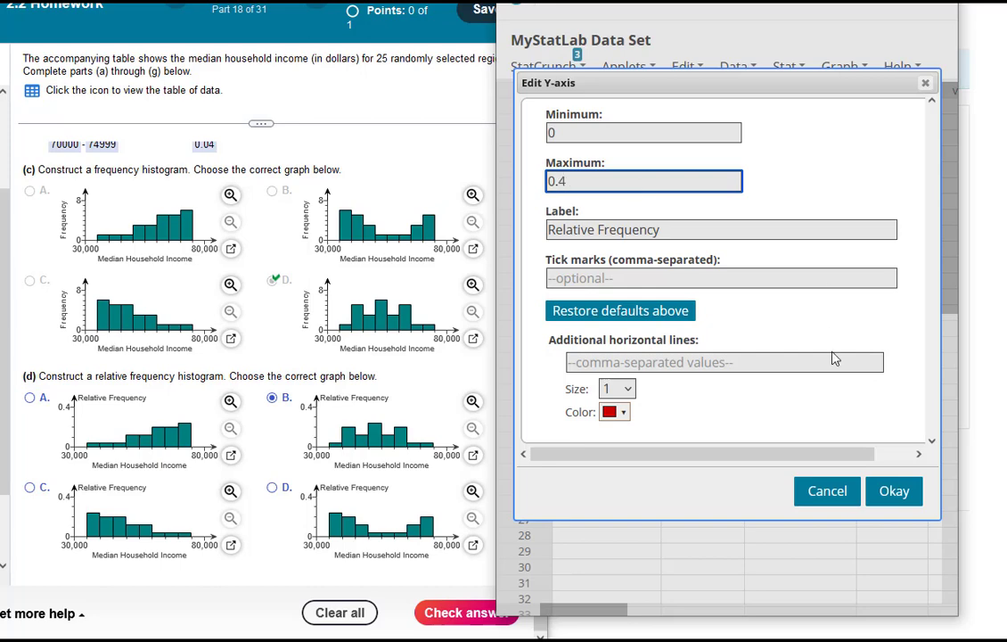
left_click(905, 497)
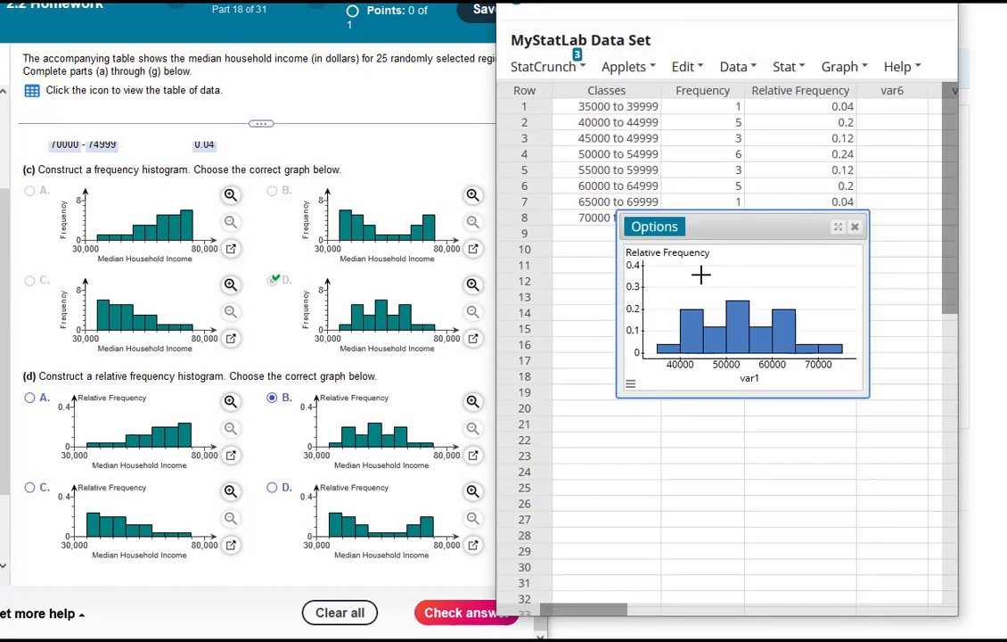
Submit graph B for part (d) and dismiss the confirmation
left_click(474, 617)
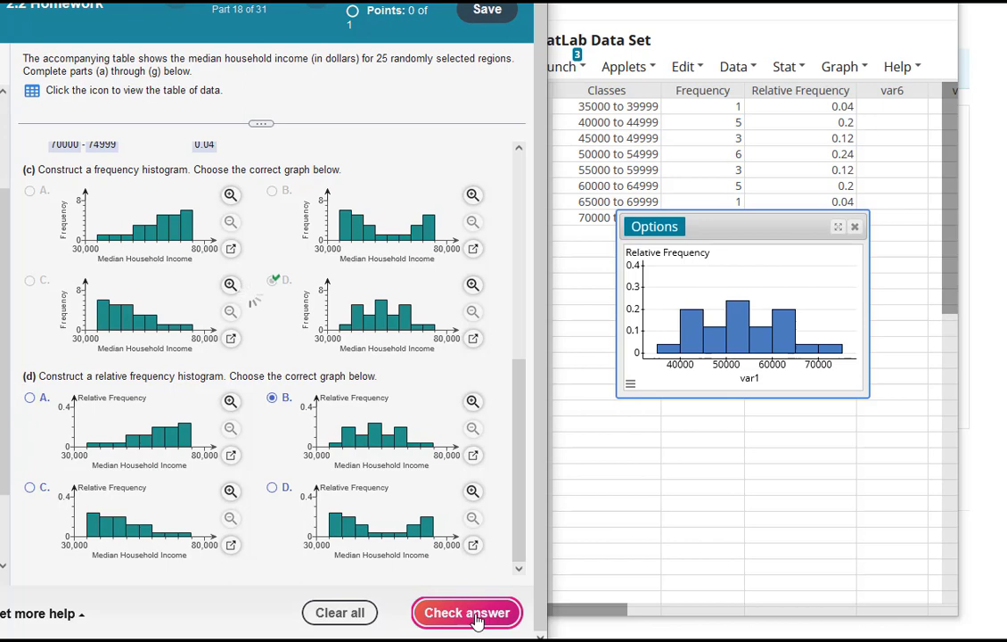
left_click(472, 615)
left_click(274, 337)
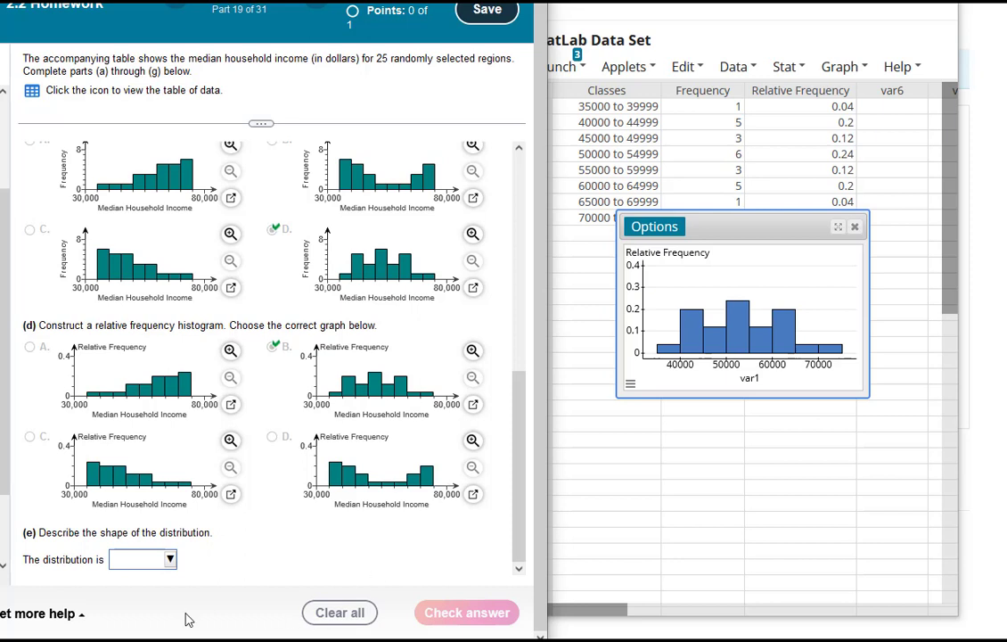
Answer part (e) with 'bell-shaped.', submit it, and dismiss the confirmation
left_click(170, 559)
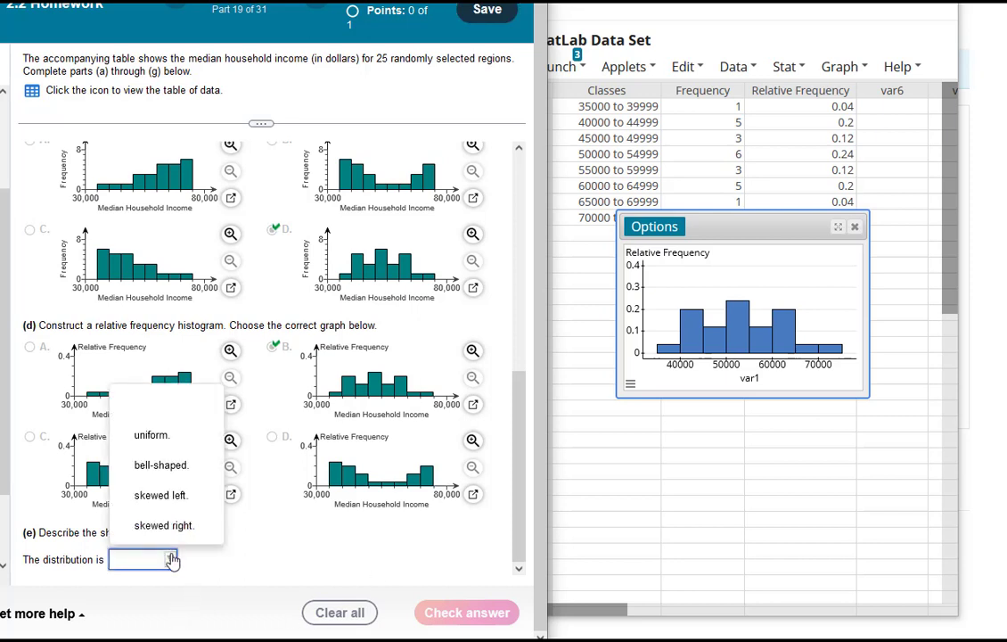
left_click(169, 473)
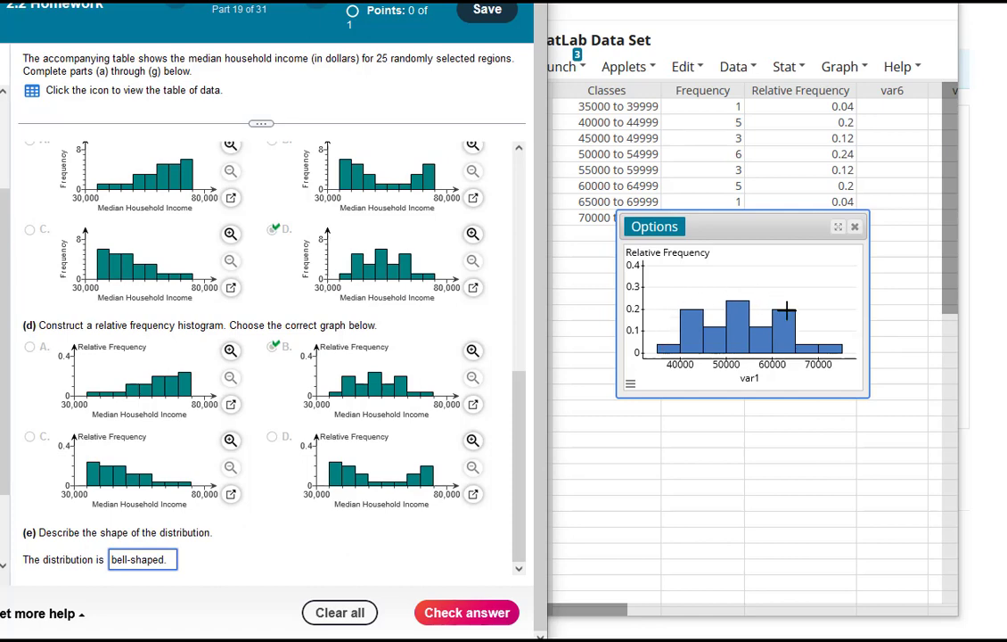
left_click(473, 621)
left_click(256, 332)
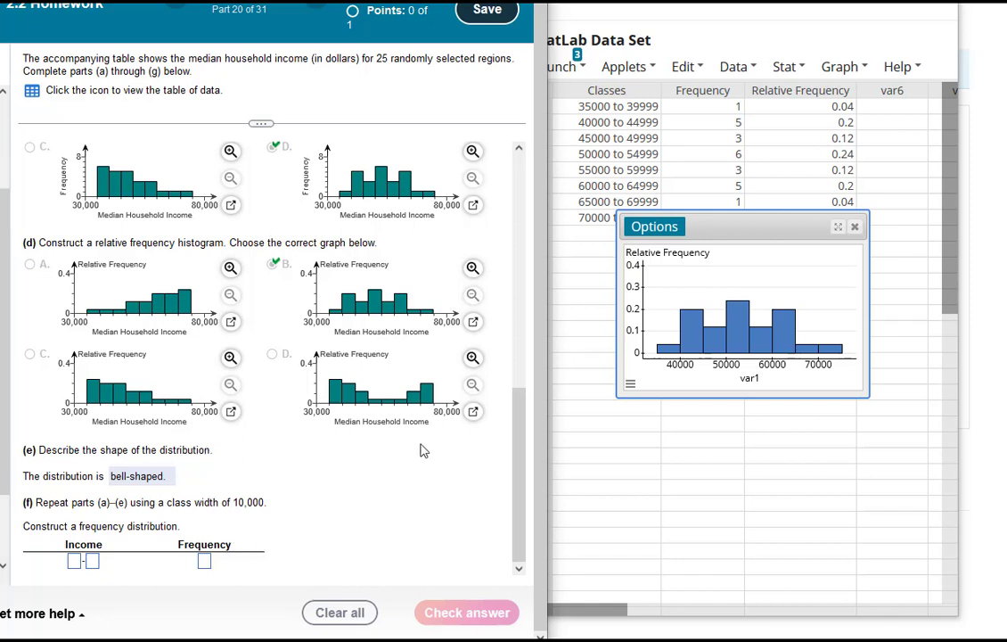
Bin var1 into fixed-width classes of 10000 starting at 35000, creating a Bin(var1) column
left_click(855, 228)
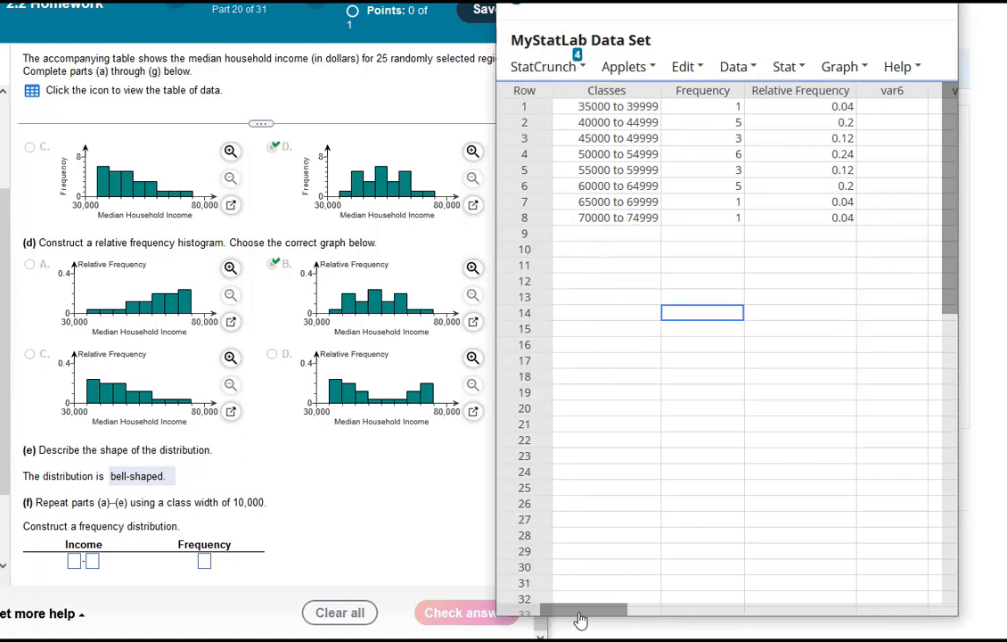
left_click_drag(580, 611, 516, 615)
left_click(624, 67)
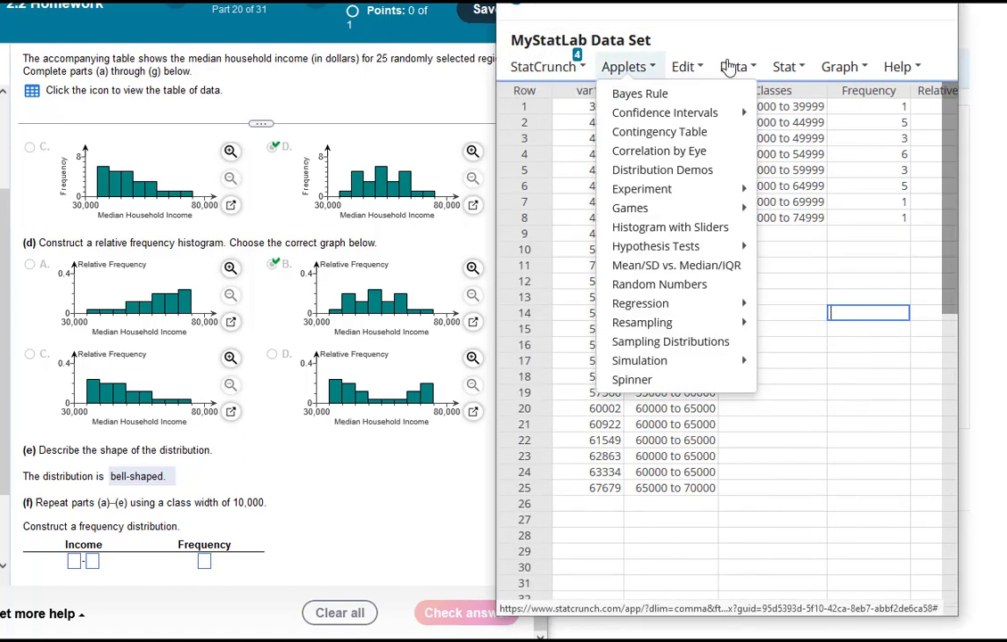
left_click(734, 67)
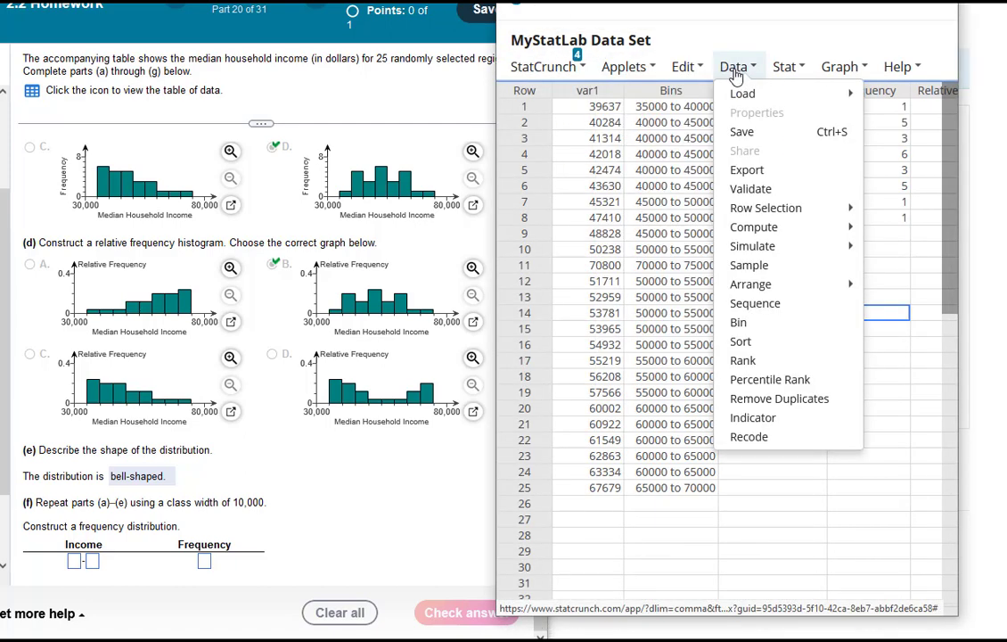
left_click(745, 323)
left_click(669, 162)
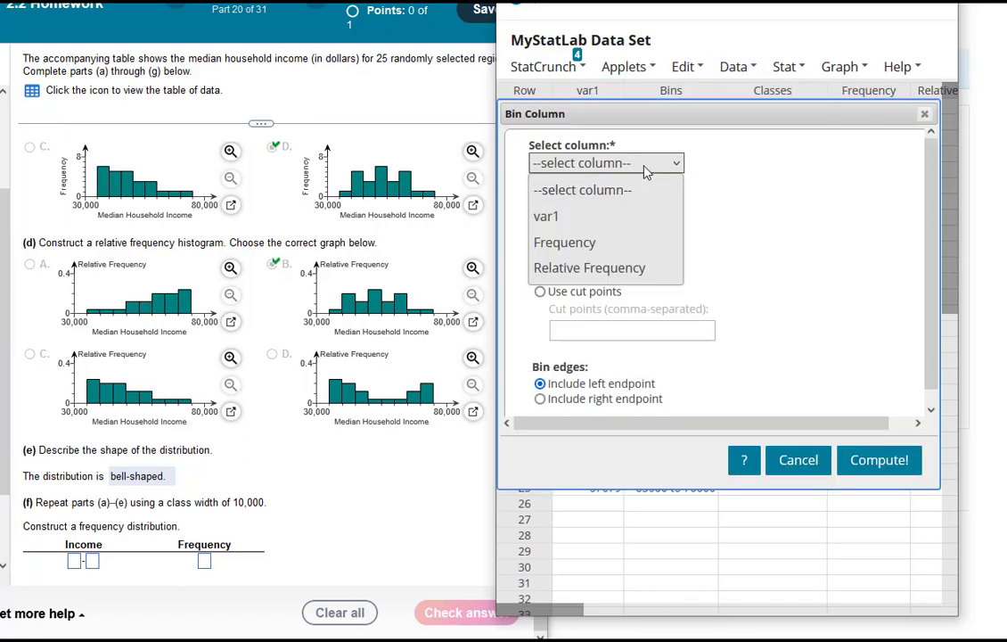
left_click(638, 217)
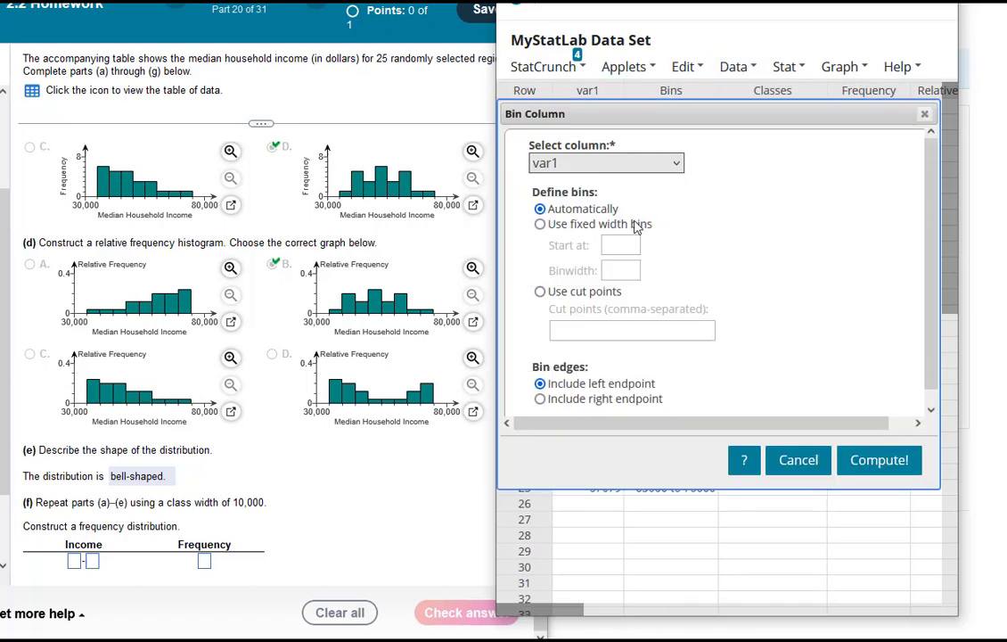
left_click(540, 225)
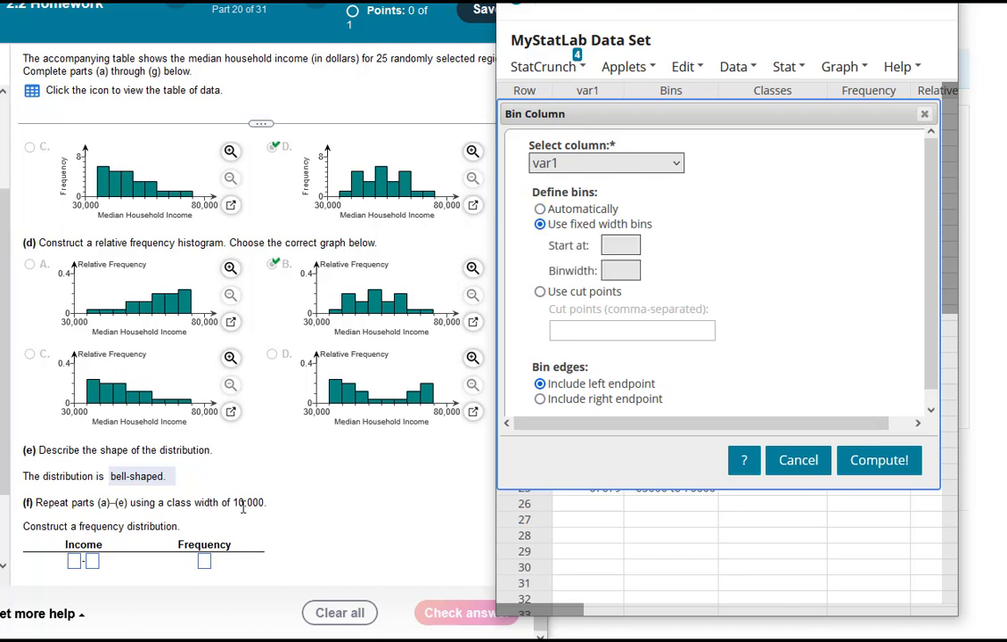
left_click(620, 269)
type("10000")
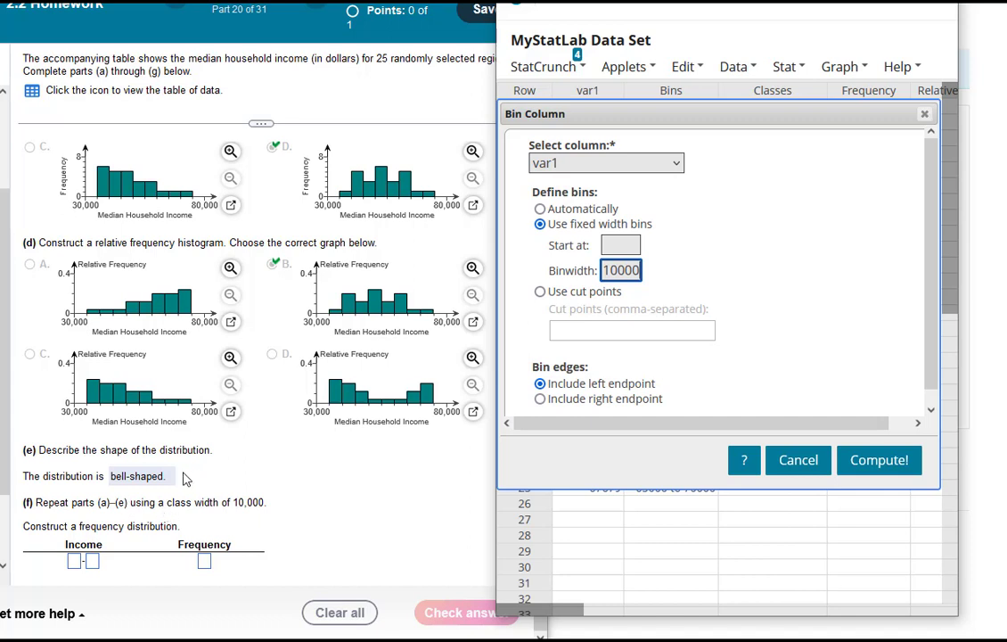
left_click(635, 244)
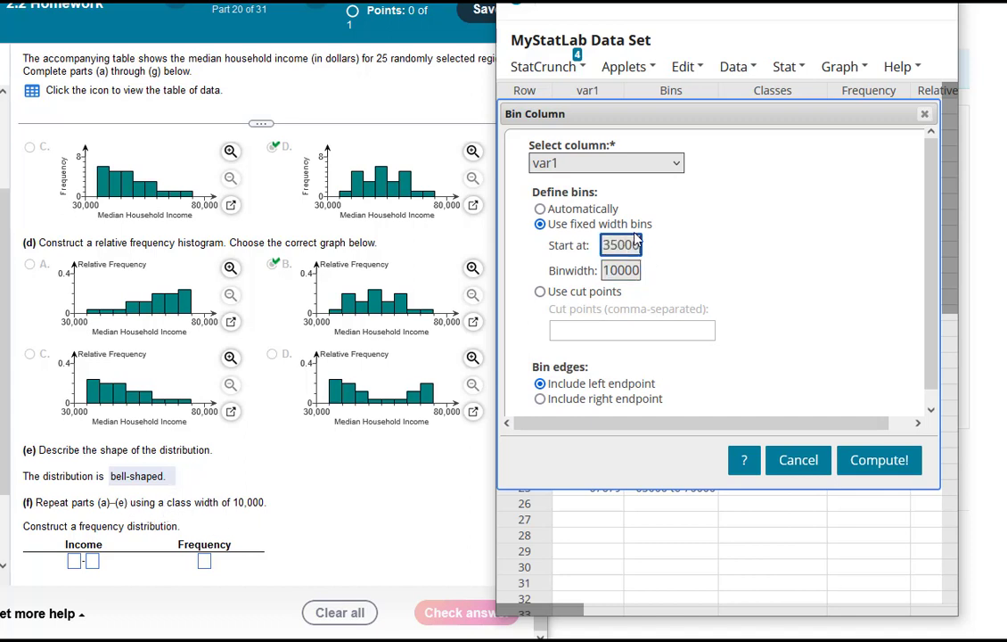
left_click(862, 465)
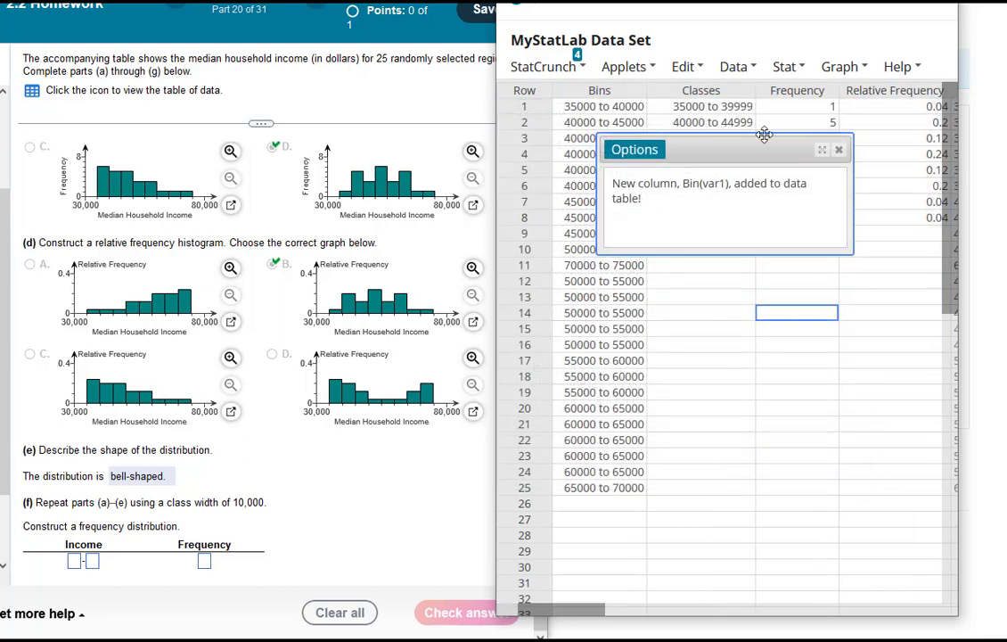
Dismiss the new-column notice and widen the data set window to show var1 beside Bin(var1)
left_click(839, 150)
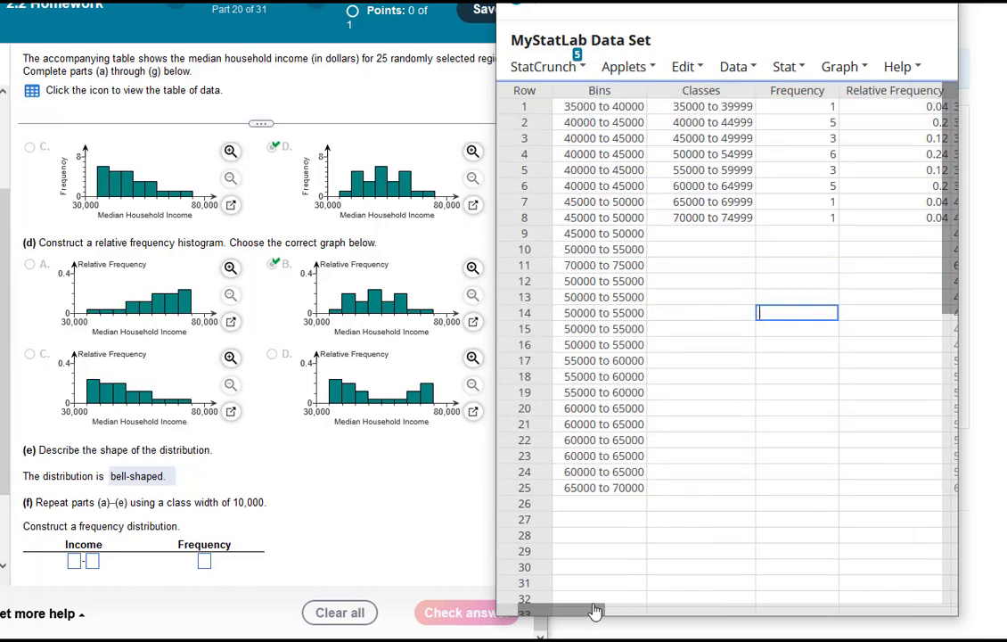
left_click_drag(595, 602, 624, 345)
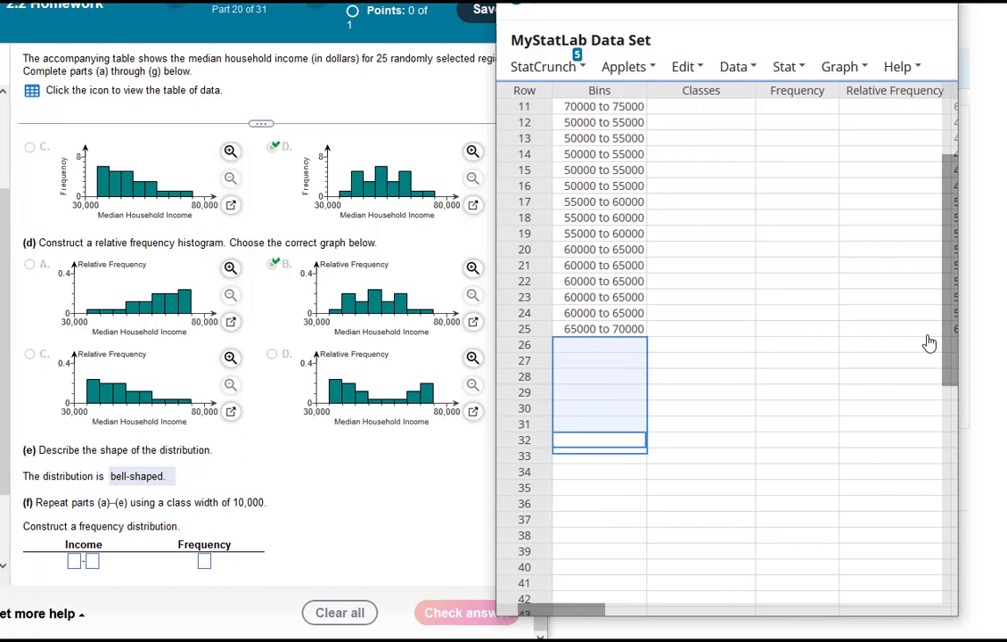
left_click(679, 613)
left_click_drag(679, 615, 640, 613)
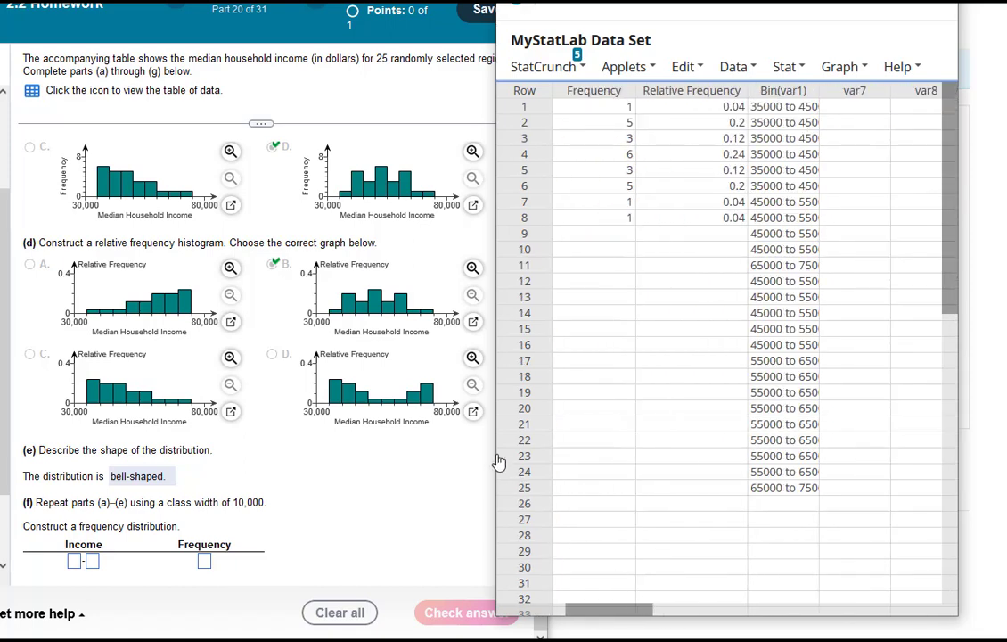
left_click_drag(498, 401, 49, 467)
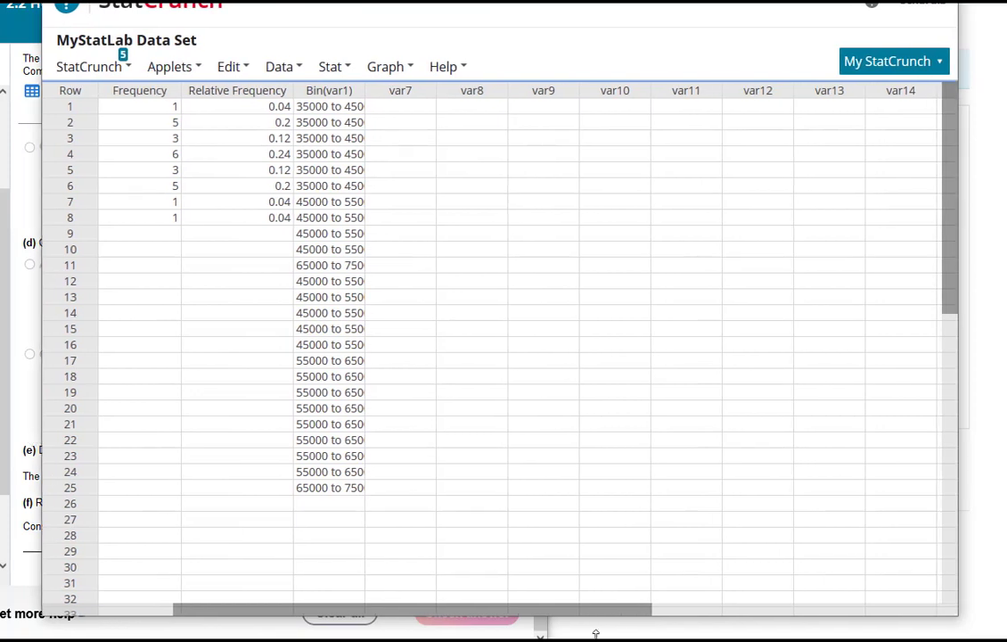
left_click_drag(603, 616, 486, 610)
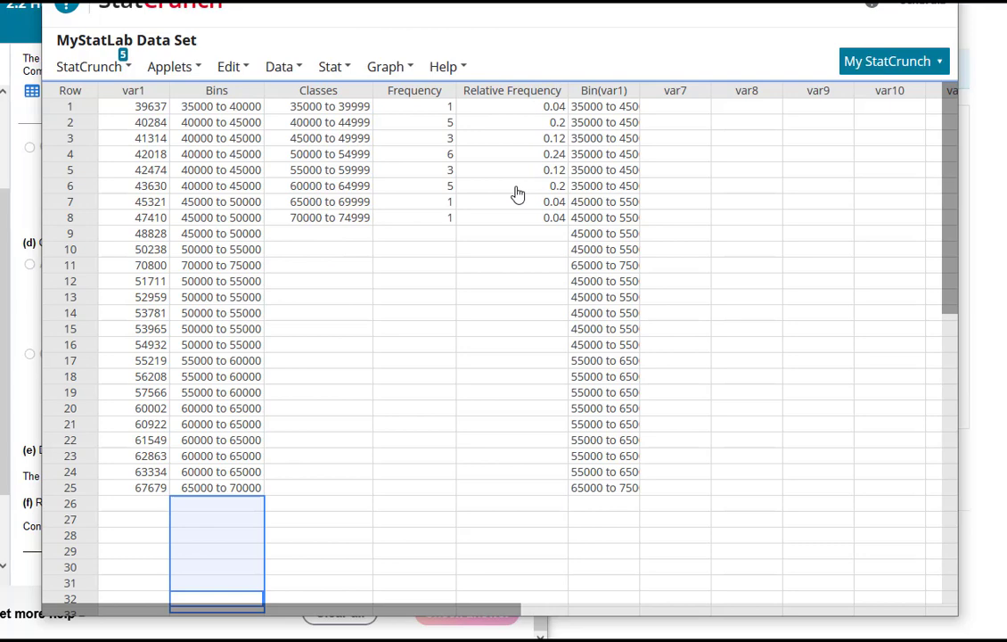
Start a frequency table in the Stat menu with Bin(var1) as the column to tabulate
left_click(385, 66)
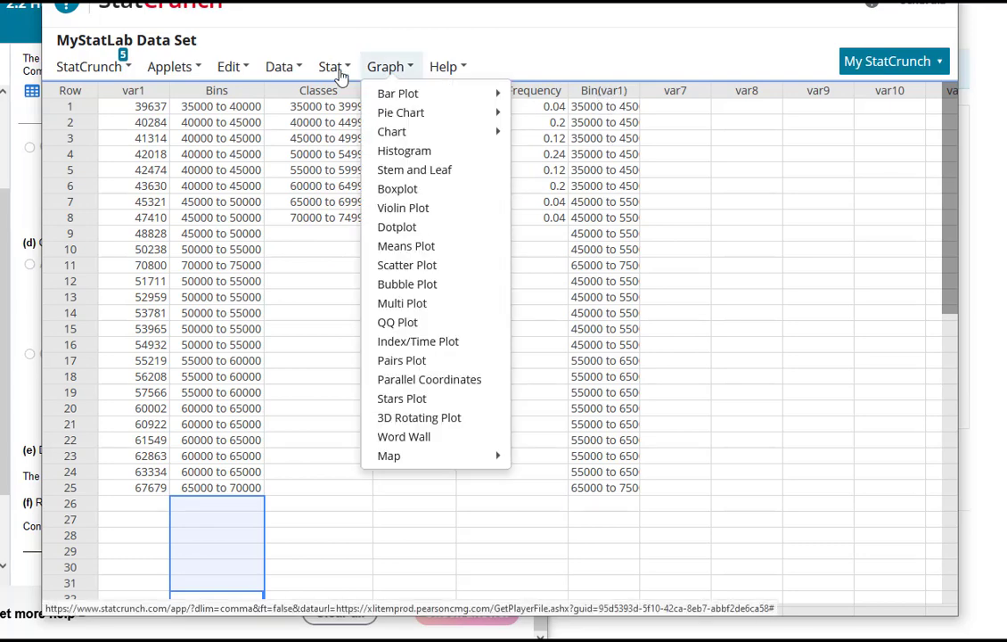
mouse_move(346, 135)
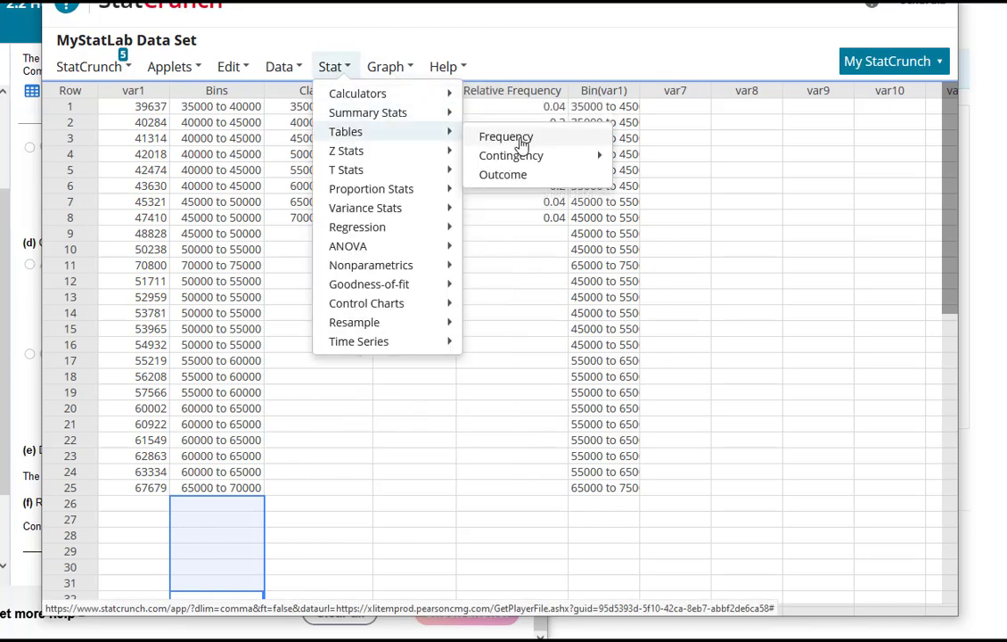
left_click(499, 136)
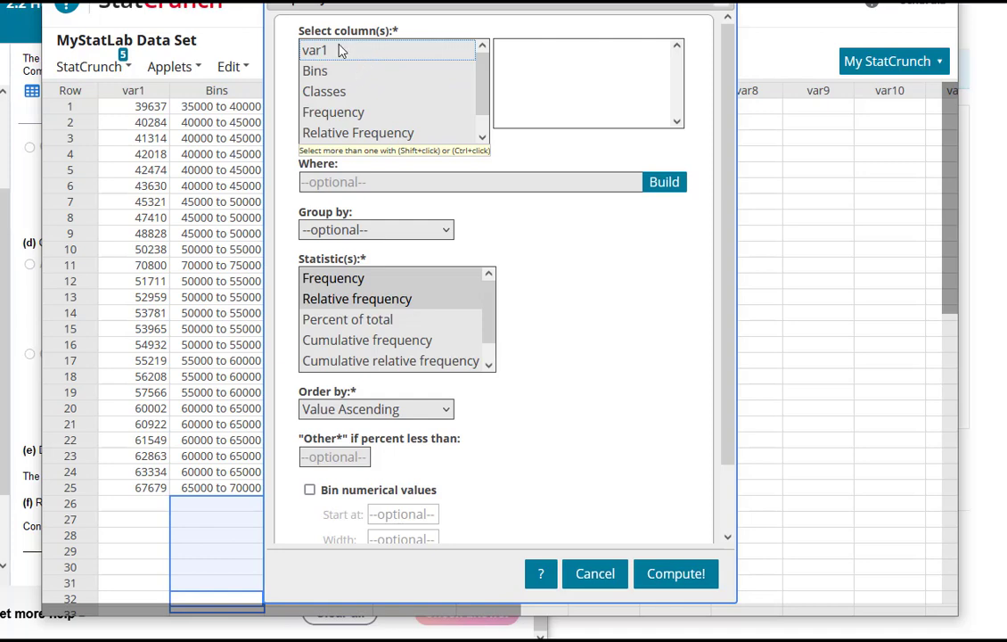
scroll(357, 125, "down", 1)
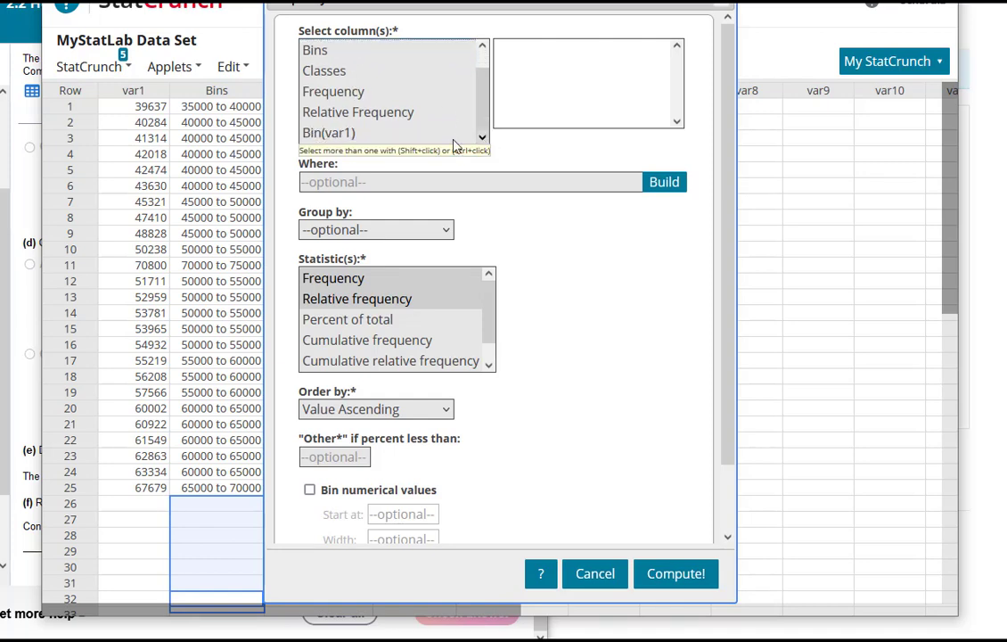
left_click(329, 136)
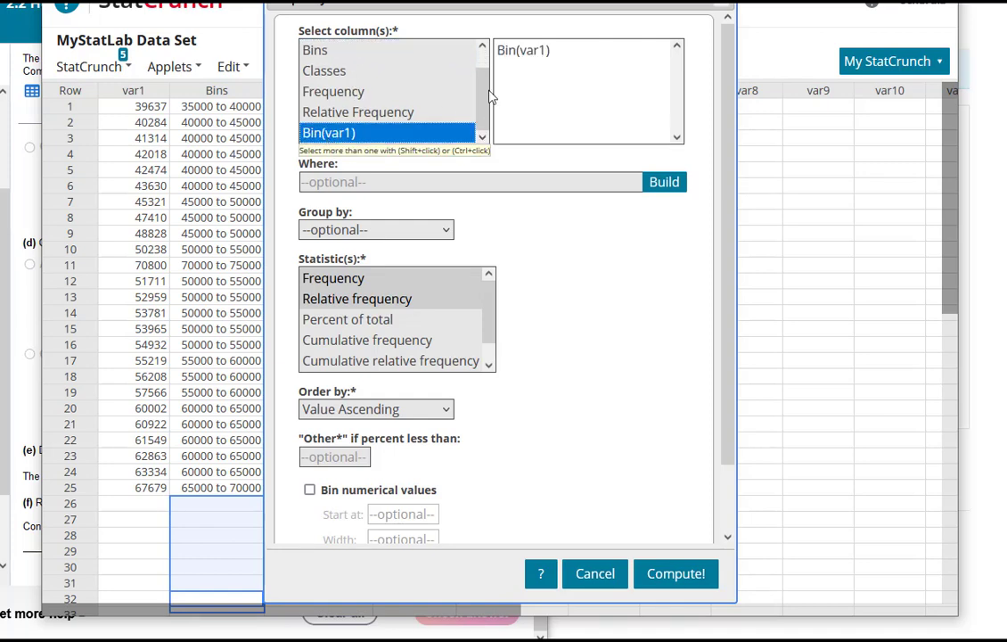
Store Frequency and Relative frequency (counts 6, 9, 8, 2) in the data table and widen the column
left_click(381, 282)
left_click(383, 299, "shift")
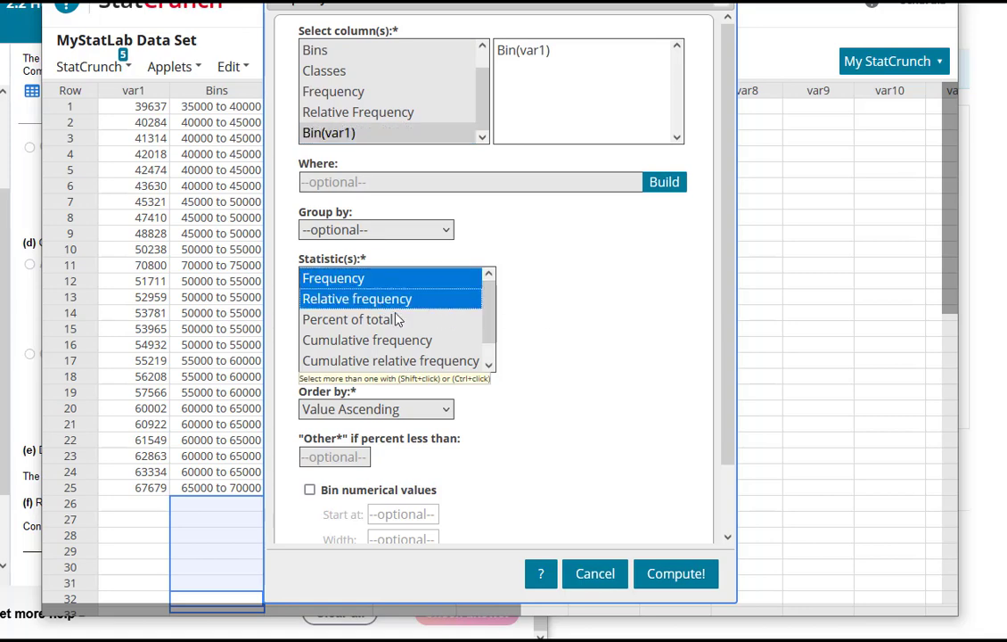
scroll(530, 406, "down", 1)
left_click(348, 526)
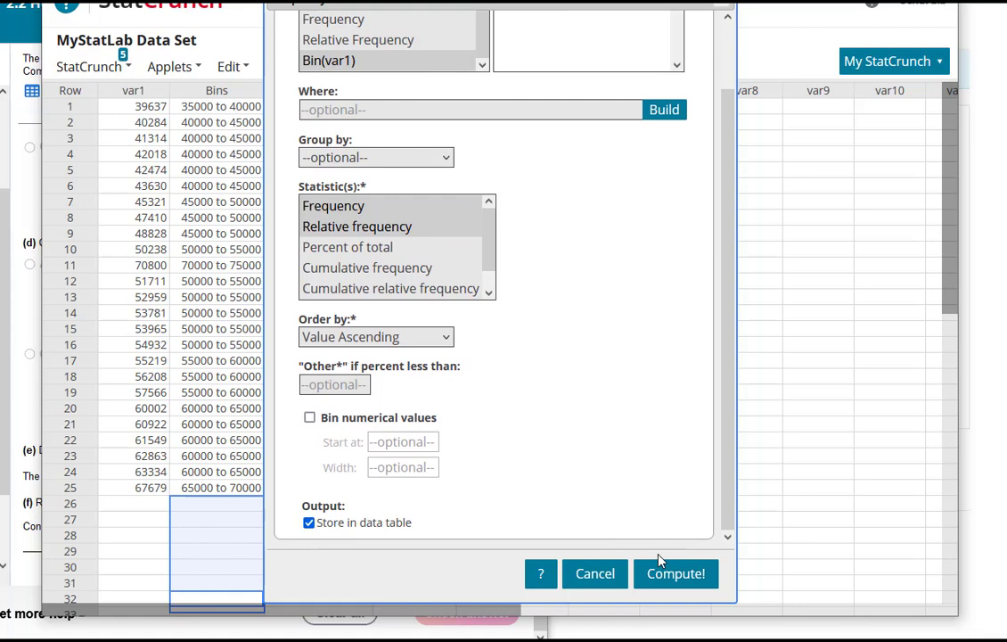
left_click(695, 573)
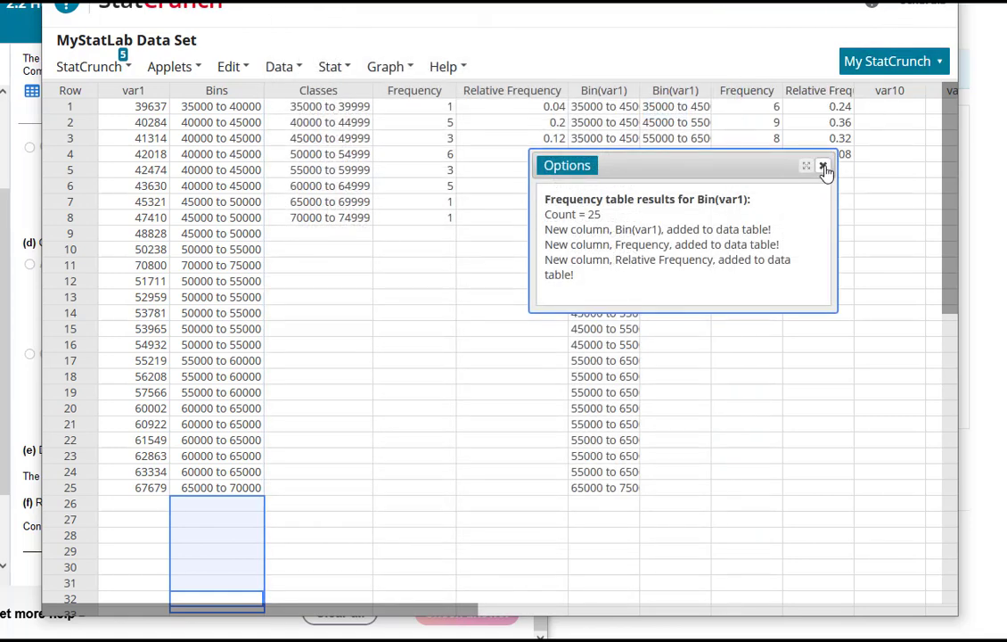
left_click(822, 166)
left_click_drag(710, 94, 748, 98)
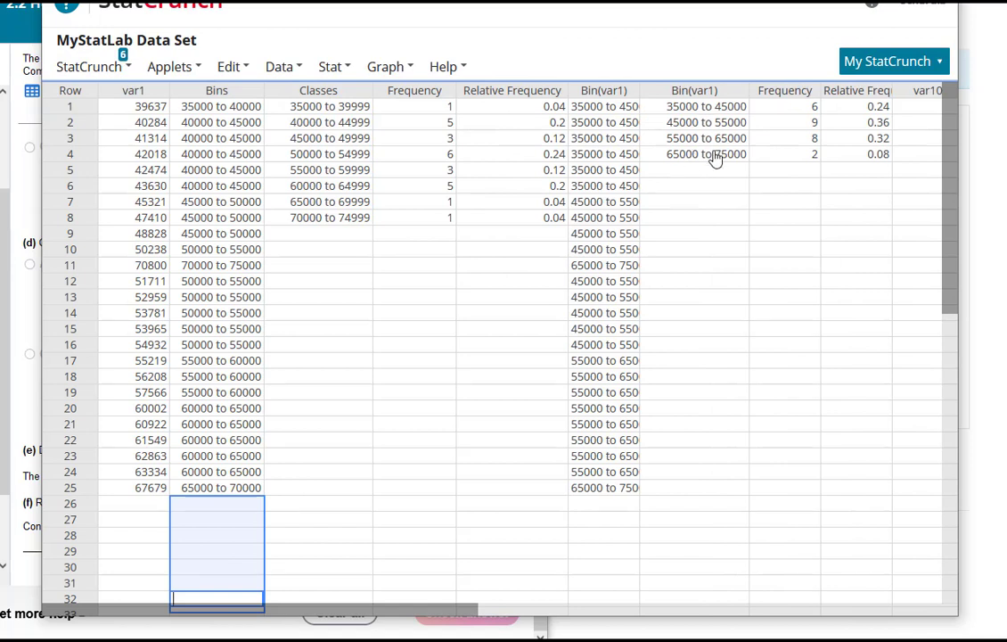